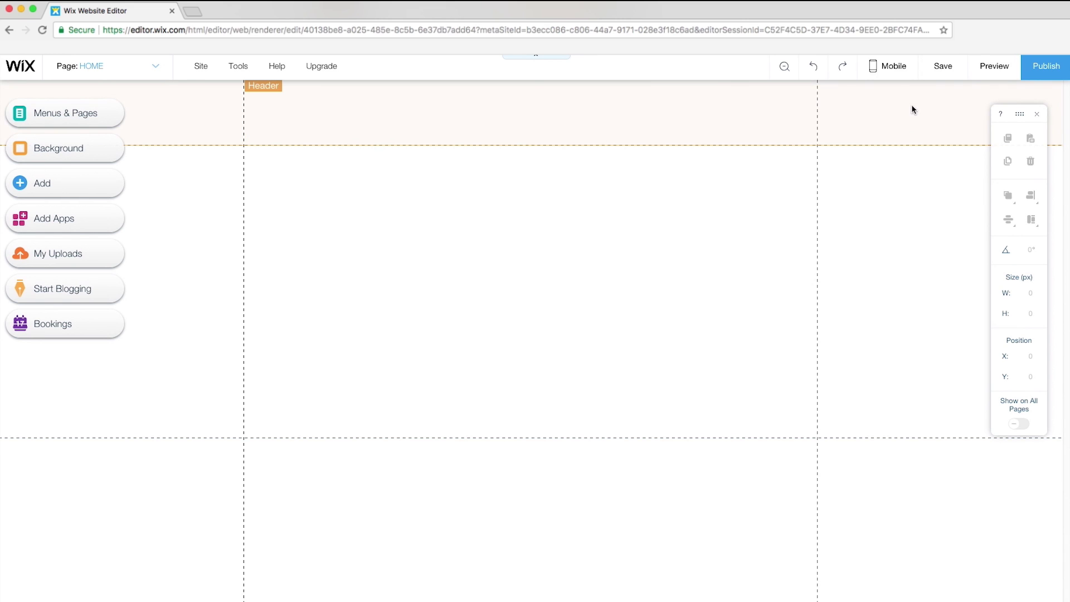
Save the site to a free Wix.com domain with the address ending in playground.
click(941, 69)
text(playground)
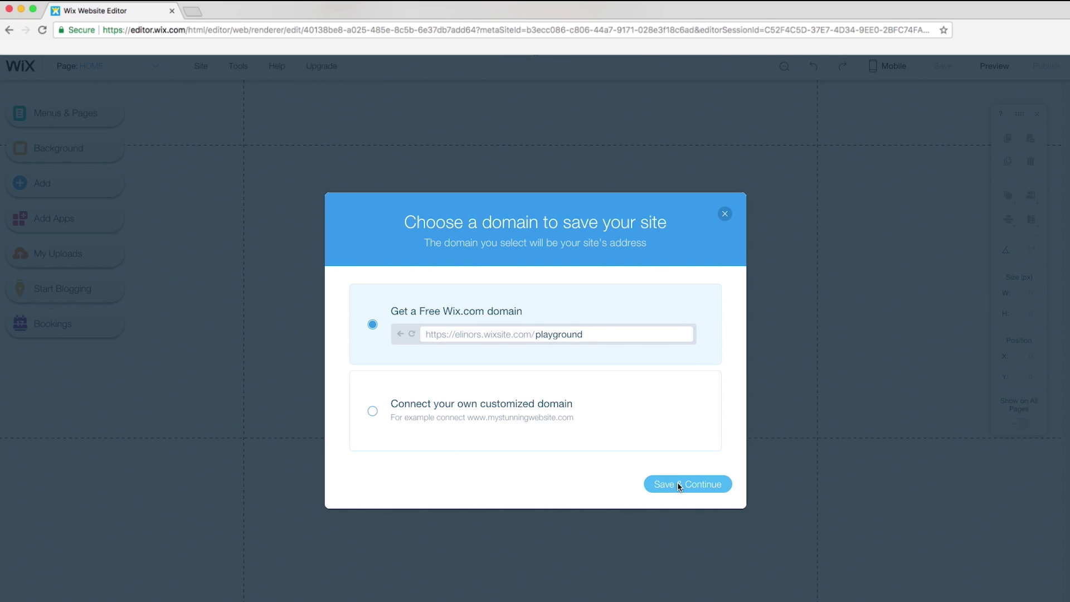
click(679, 485)
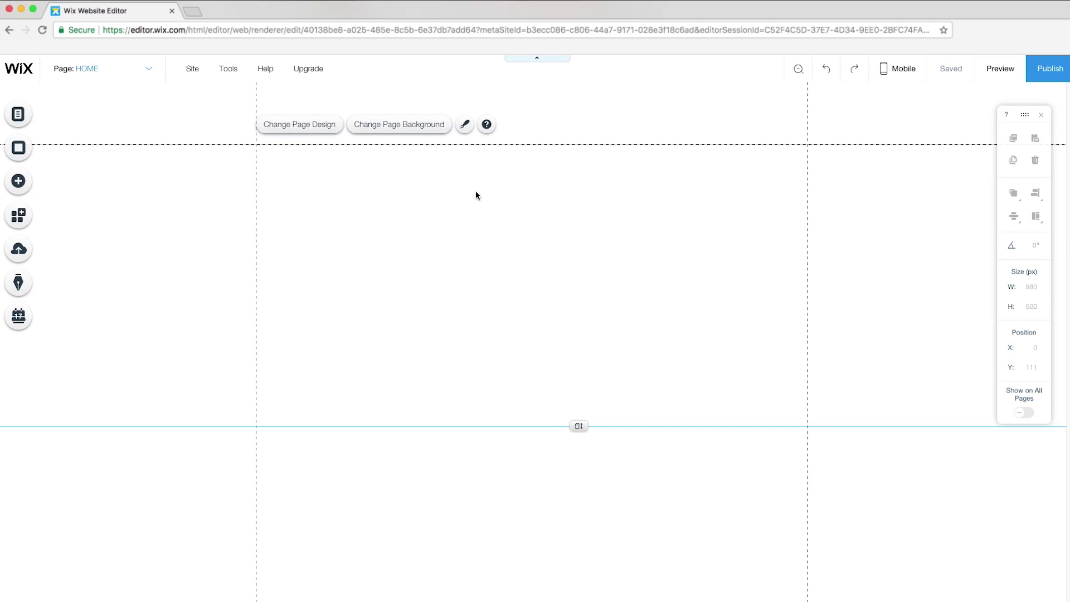
Set the home page's background to a solid near-black colour.
click(19, 149)
click(83, 214)
click(110, 329)
click(201, 232)
click(222, 117)
Change the page design to the No Color option.
click(327, 125)
click(179, 198)
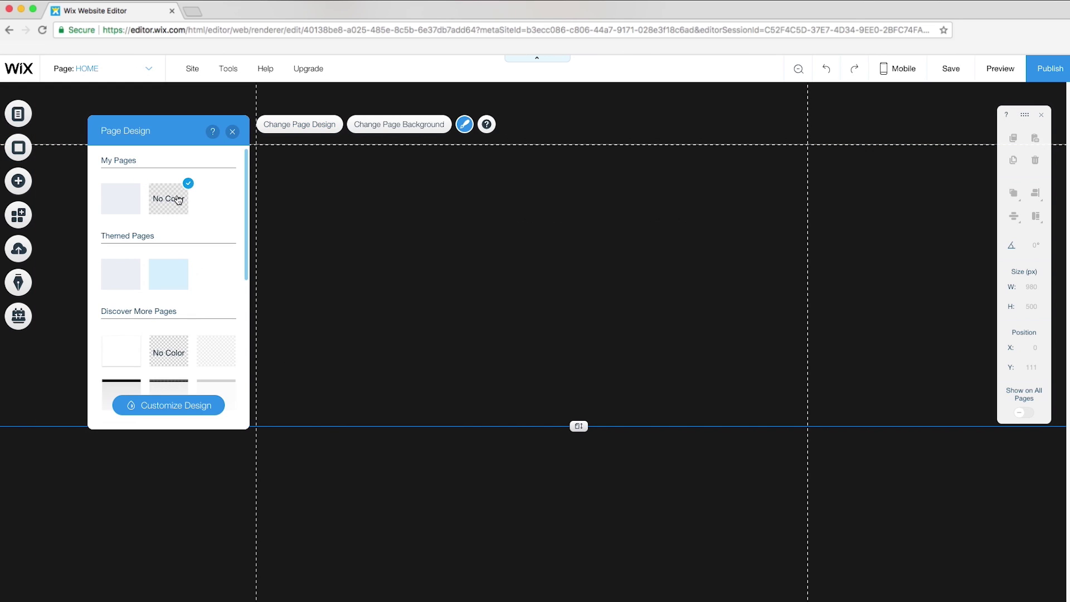
click(232, 132)
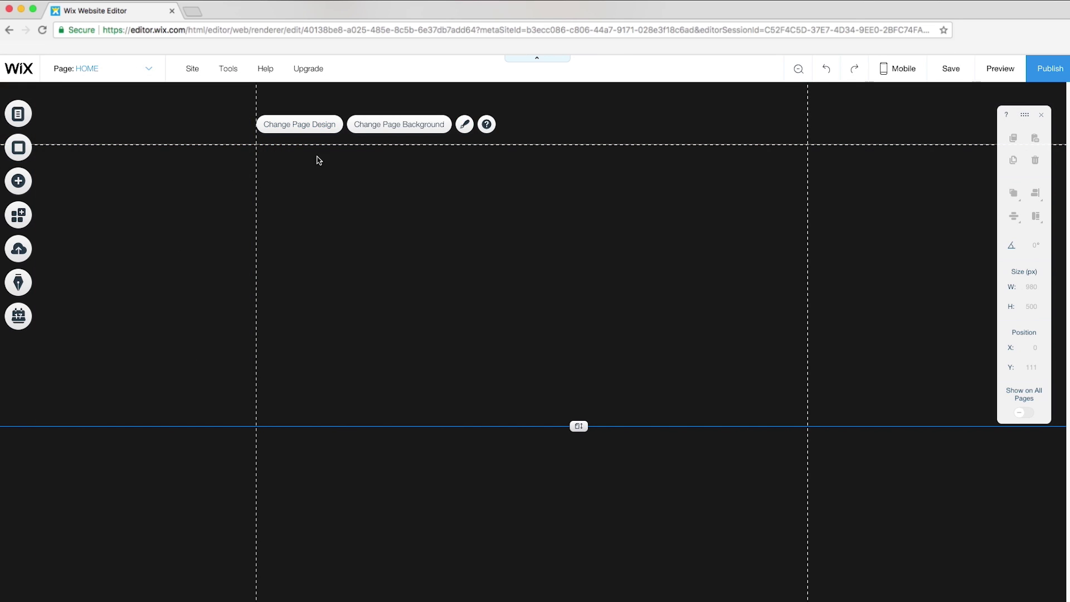
Set the page background to the video of the woman in the gold sequined headdress from the playground folder.
click(399, 124)
click(210, 214)
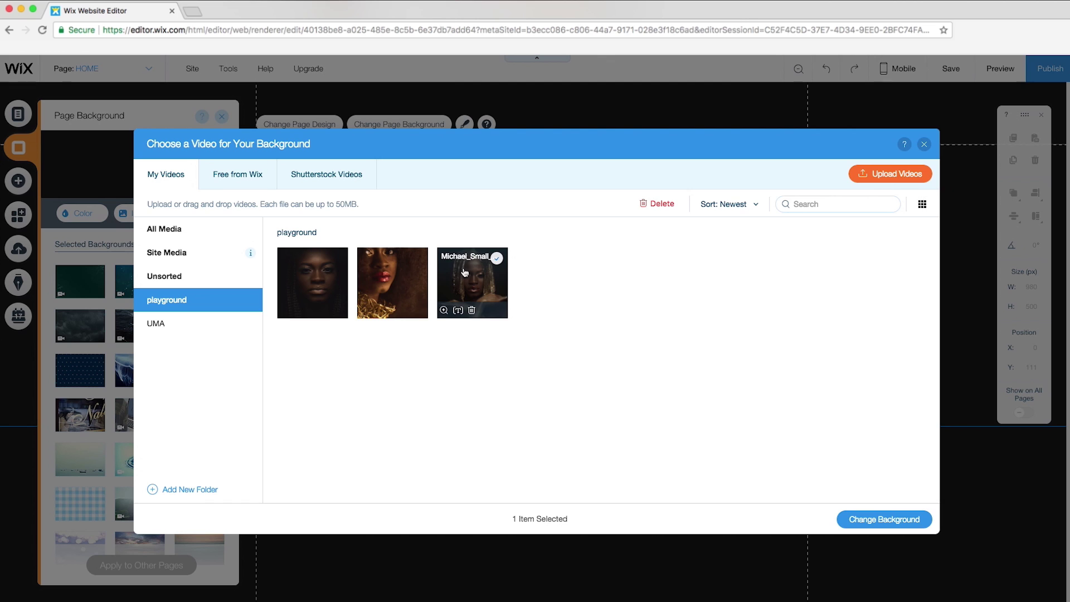
click(840, 520)
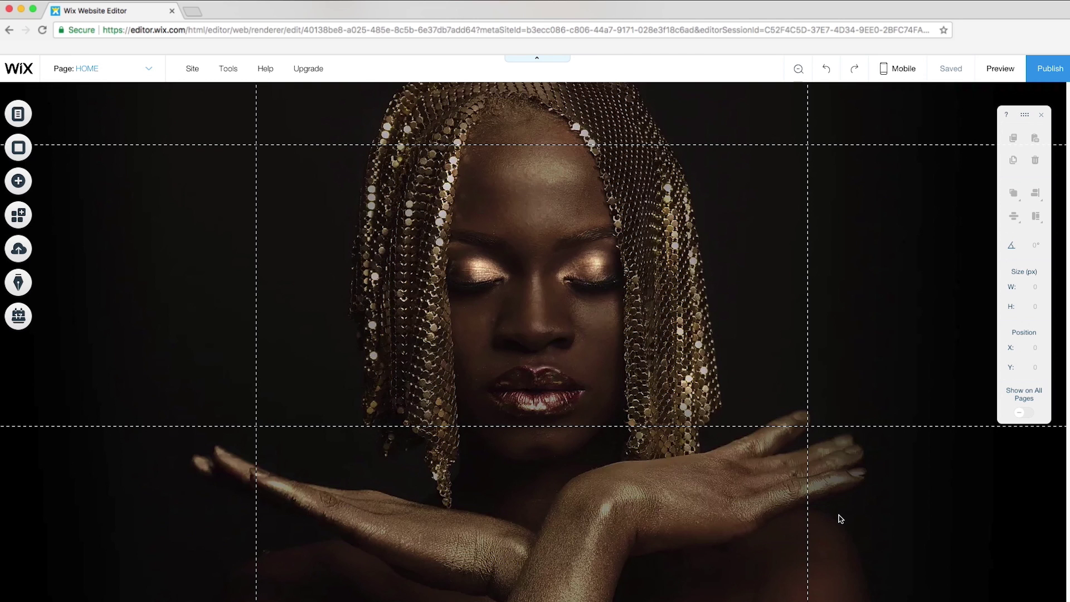
Add a white classic strip to the page and make its background colour fully transparent.
click(18, 180)
click(58, 260)
drag(199, 262, 543, 361)
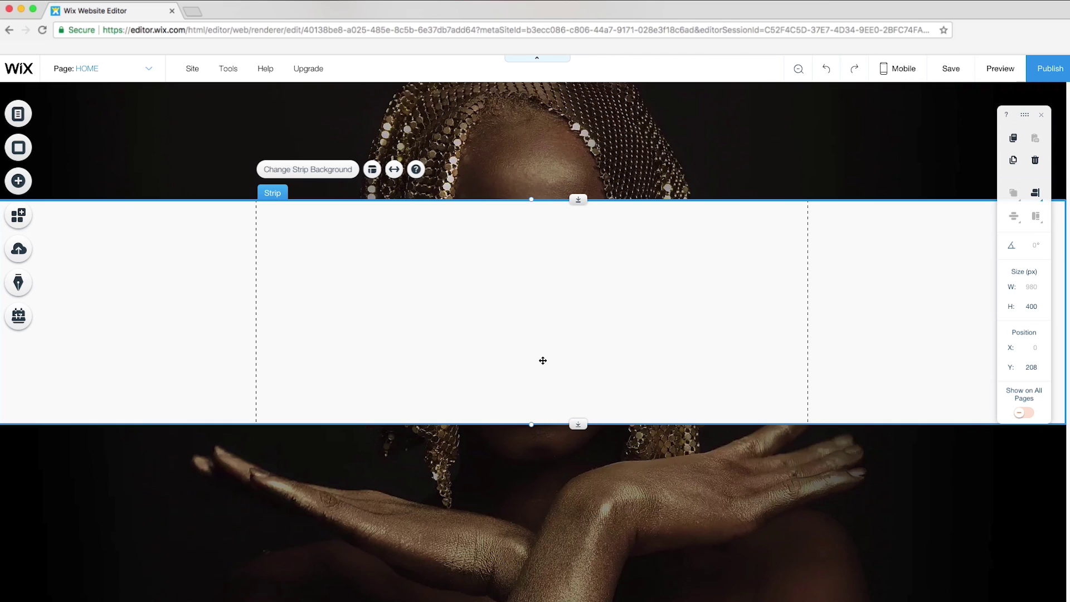
click(335, 170)
click(174, 230)
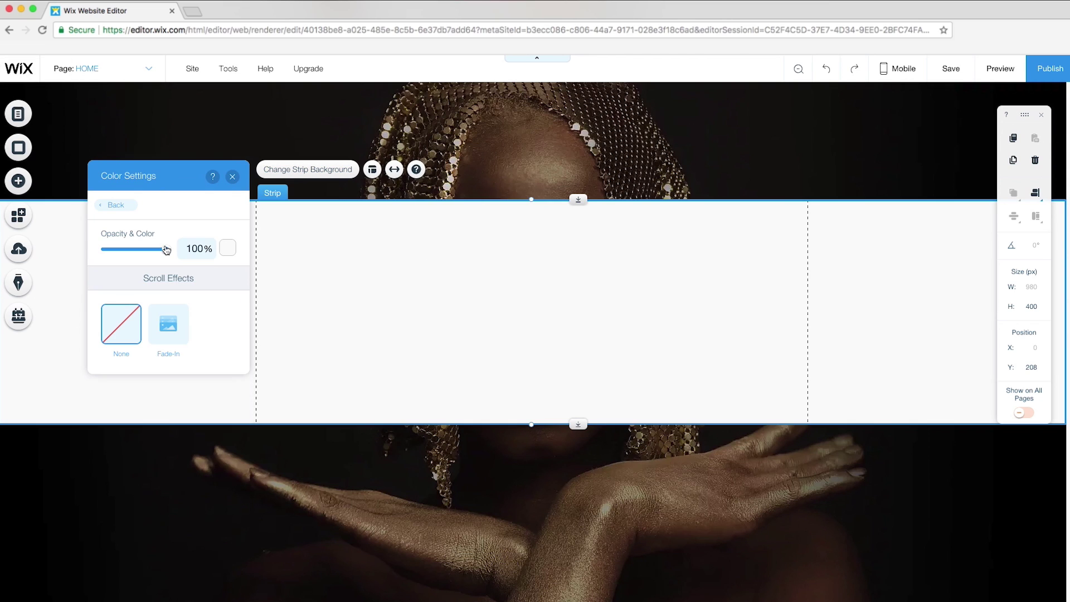
drag(166, 249, 89, 249)
click(233, 177)
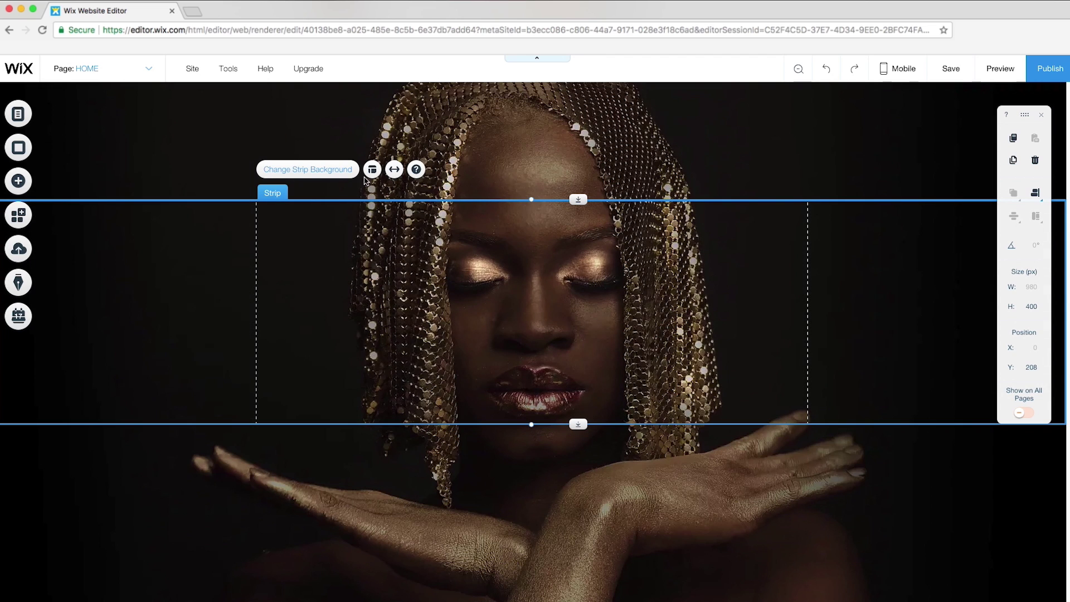
Divide the transparent strip into five columns.
click(372, 171)
click(176, 215)
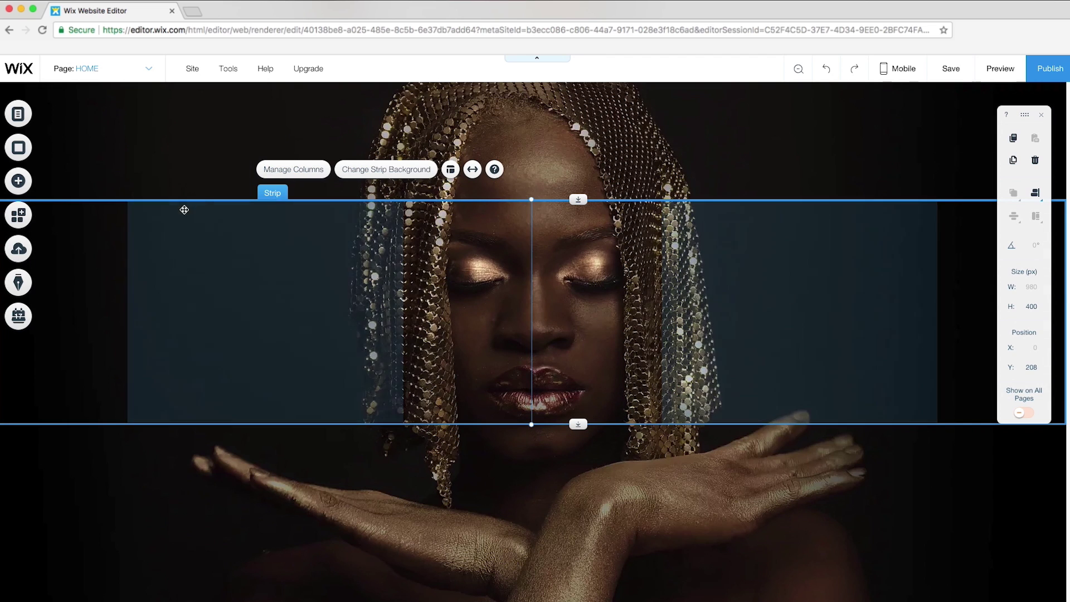
click(302, 176)
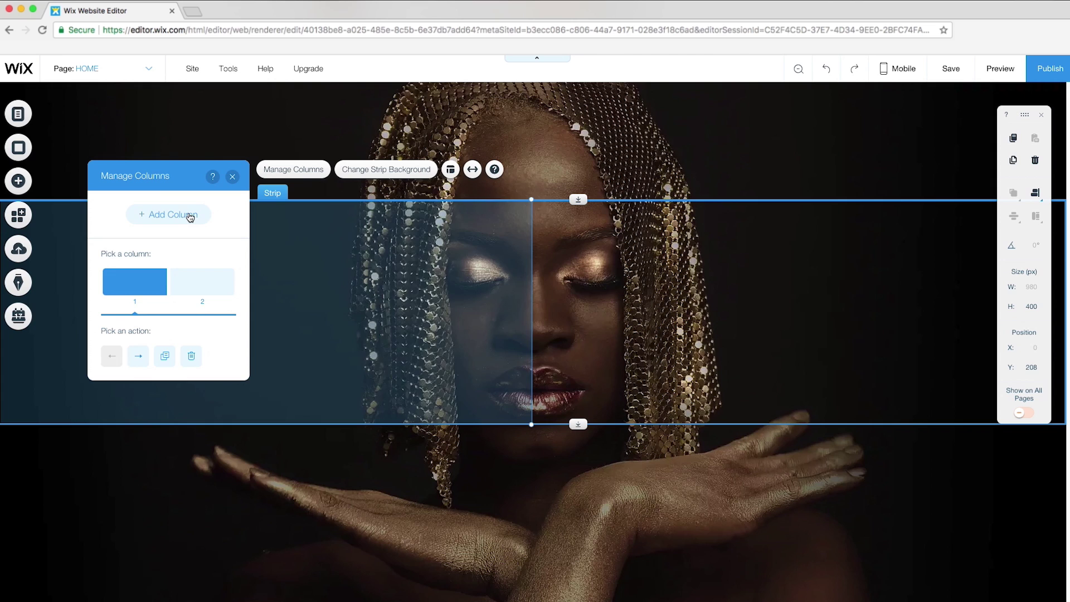
click(191, 217)
click(190, 216)
click(190, 217)
click(232, 177)
Shorten the five-column strip to about 233 px high and move it down to about Y 369.
drag(531, 424, 543, 331)
drag(617, 225, 598, 310)
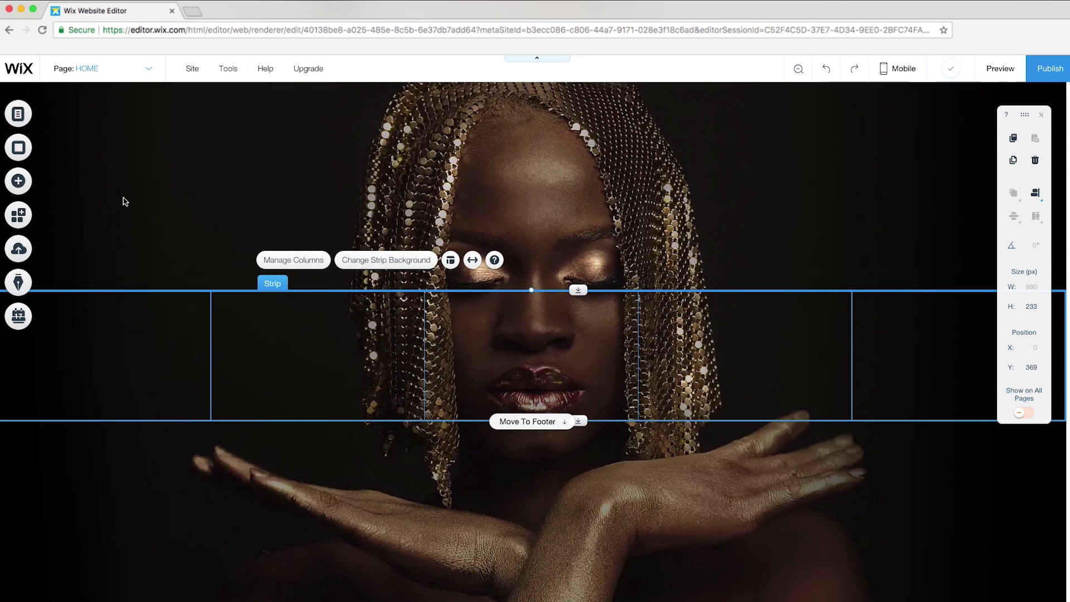
Add a Heading 3 text with the letter P to the strip's first column.
click(18, 181)
mouse_move(55, 114)
drag(156, 261, 121, 349)
click(243, 260)
click(353, 366)
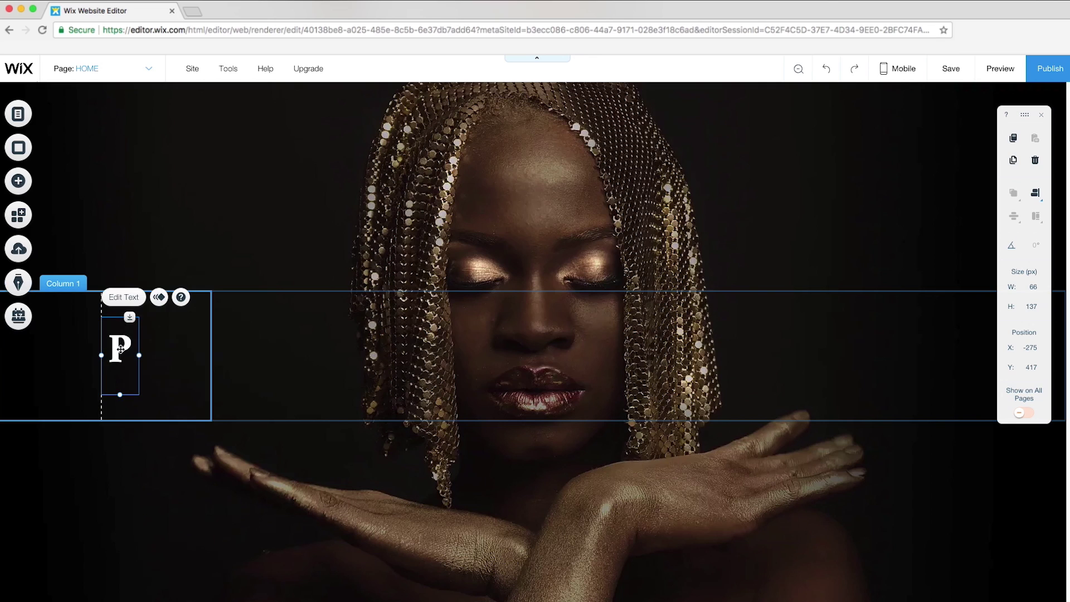
Apply a Glide-In animation to the P with a 270° direction and about 199 px distance, and preview it.
click(154, 300)
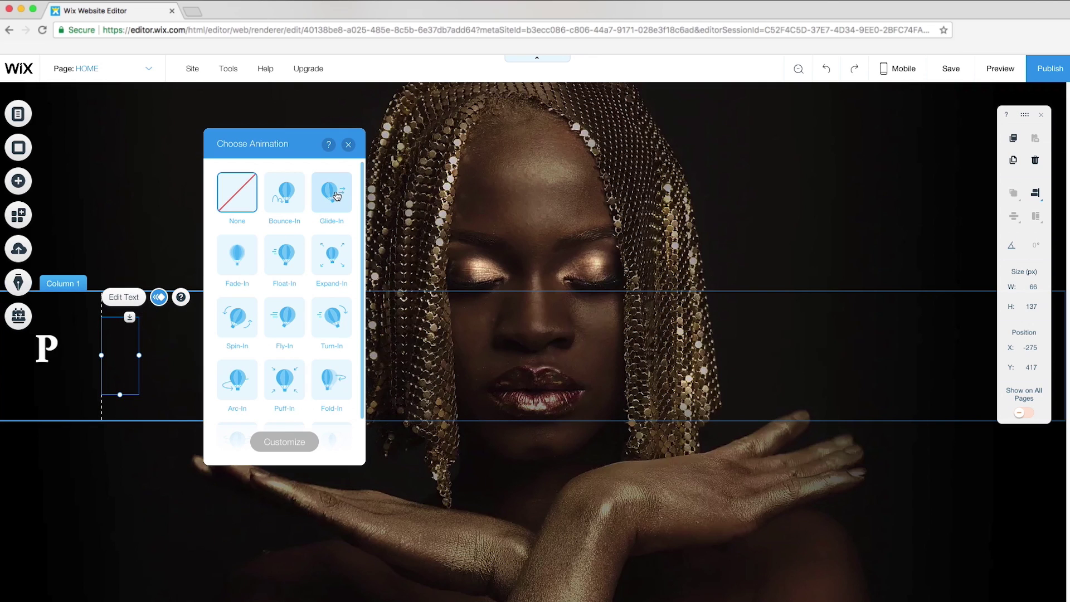
click(284, 442)
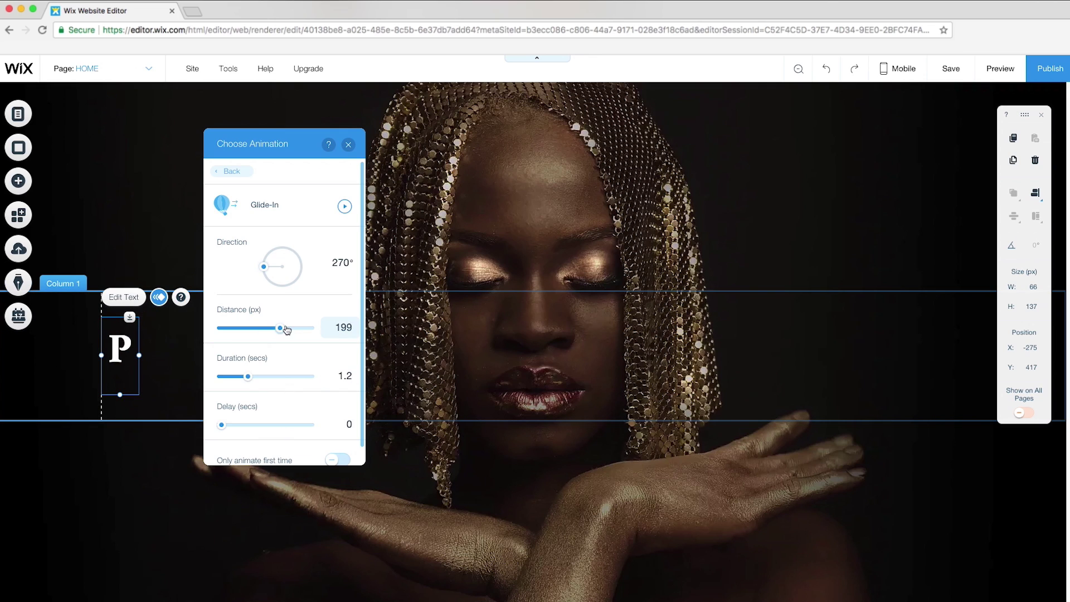
click(348, 146)
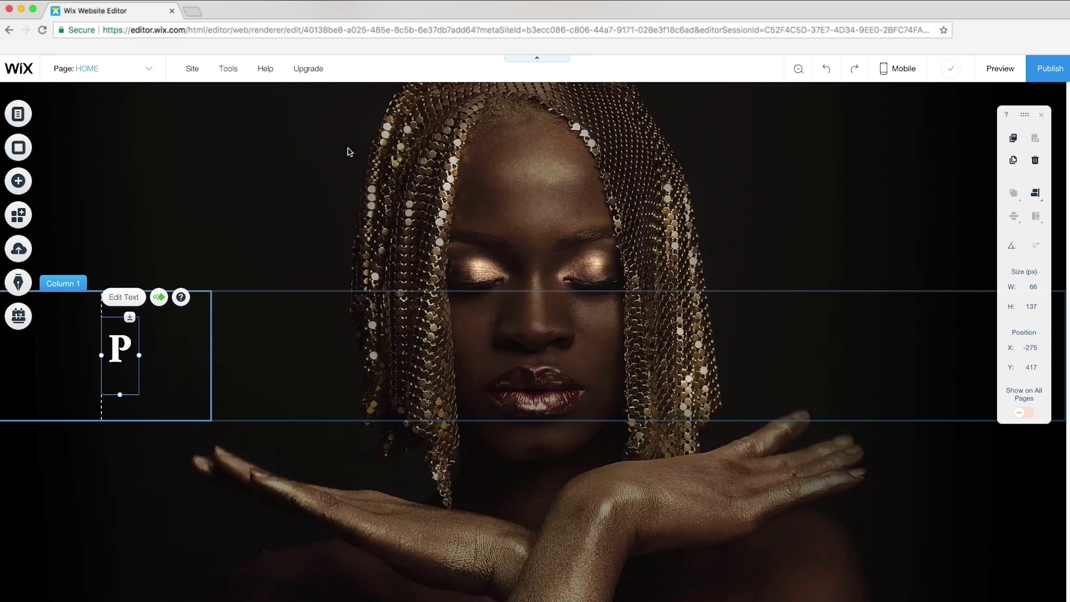
click(1003, 70)
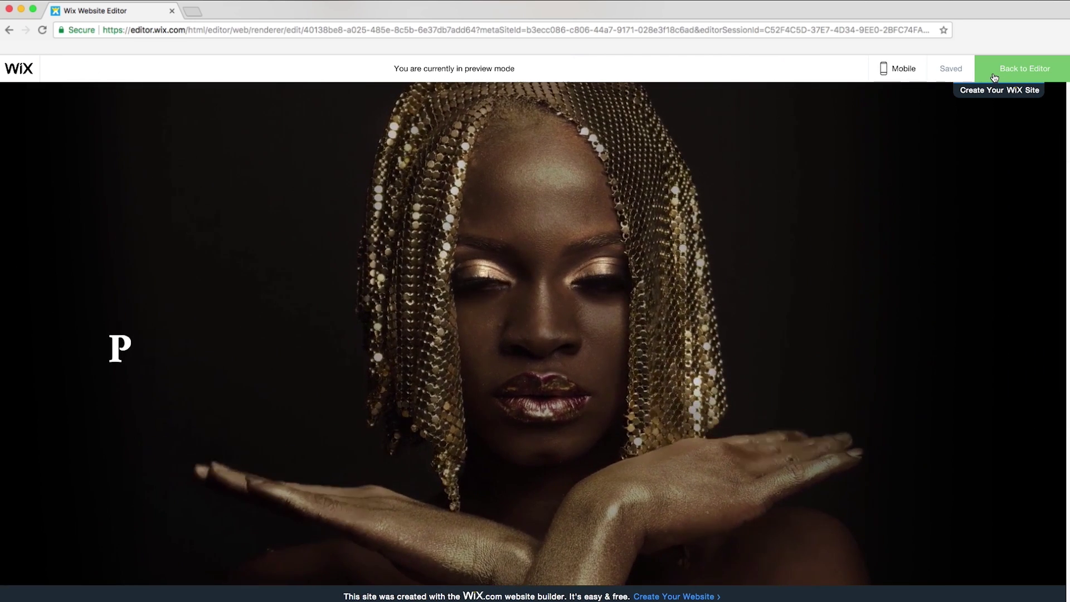
click(995, 77)
Duplicate the P, place the copy beside it in the first column and change its text to a lowercase a.
click(123, 351)
key(ctrl+d)
drag(127, 358, 192, 355)
click(202, 299)
text(A)
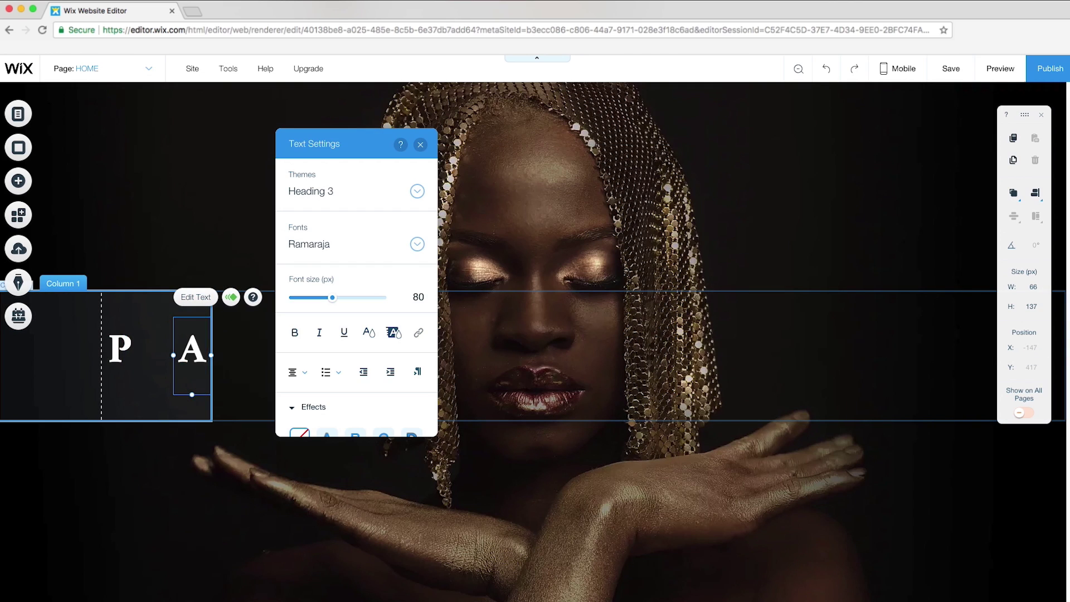
key(BackSpace)
text(a)
click(156, 368)
Set the letter a's Glide-In animation to a 313° direction and 298 px distance.
click(192, 354)
click(231, 298)
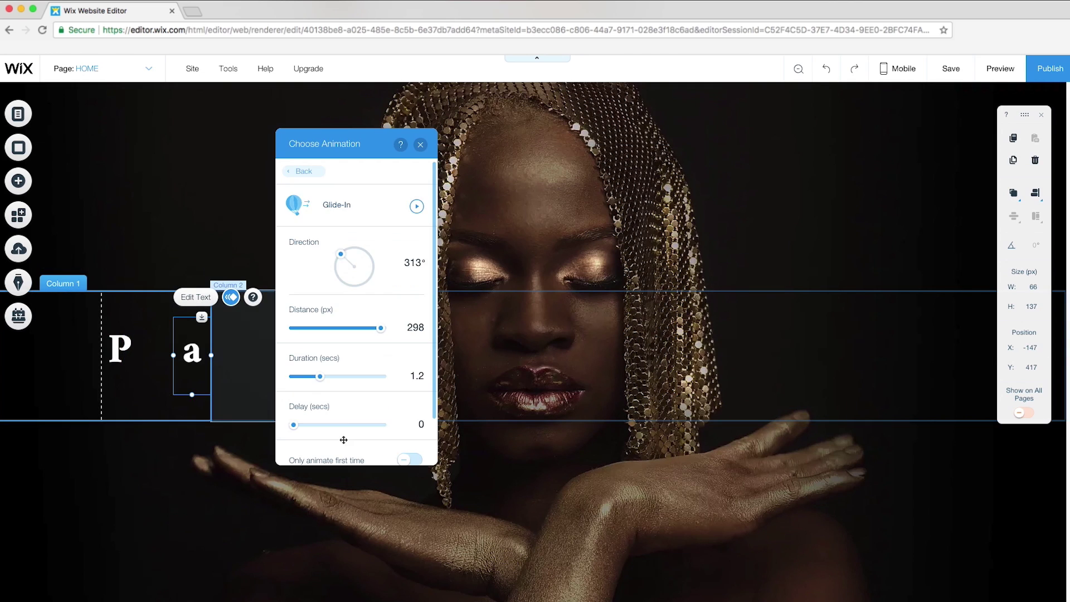
click(421, 145)
Place more animated letter copies across the strip's columns for t, t, i, a hyphen and a capital N.
key(super+d)
drag(195, 356, 495, 354)
double_click(281, 353)
text(t)
click(321, 297)
click(232, 144)
key(super+d)
click(389, 297)
click(499, 297)
text(i-N)
Complete the spaced-out title with the letters a, s and h, and preview the animated result.
text(a)
drag(709, 351, 944, 351)
text(s)
double_click(978, 351)
text(h)
click(1010, 296)
click(920, 145)
click(427, 279)
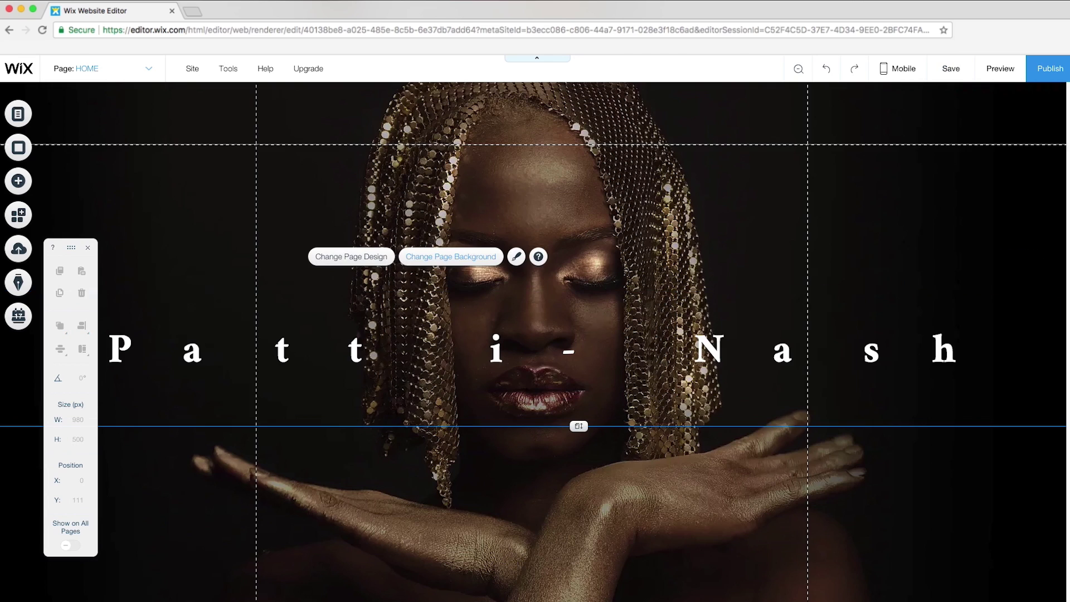
click(1000, 68)
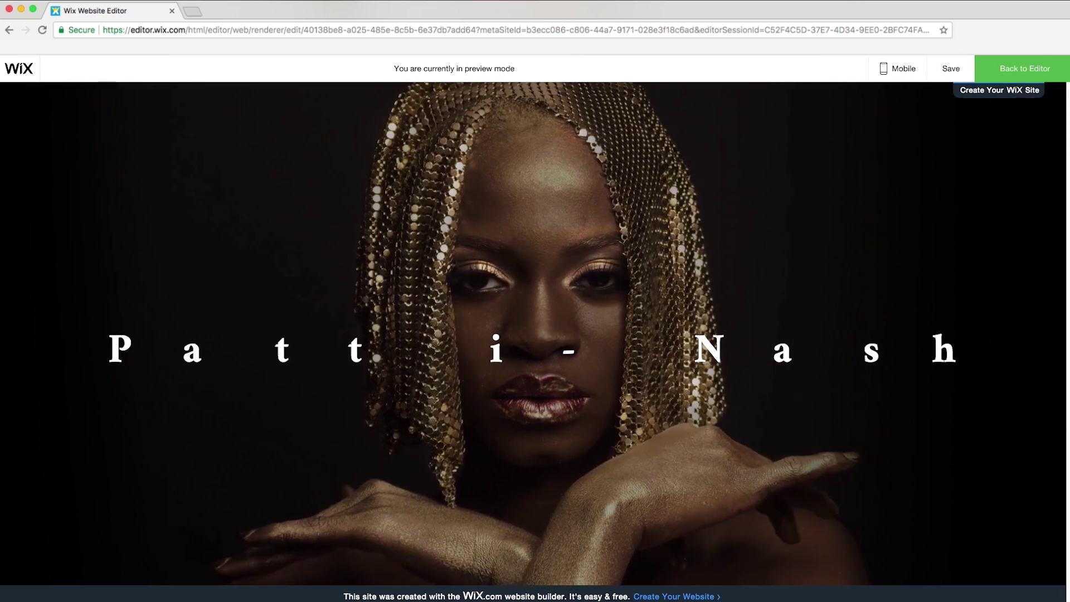
click(1024, 68)
Add a Paragraph 1 caption reading NEW ALBUM RELEASES below the title with 0.25 character spacing.
click(19, 181)
click(58, 115)
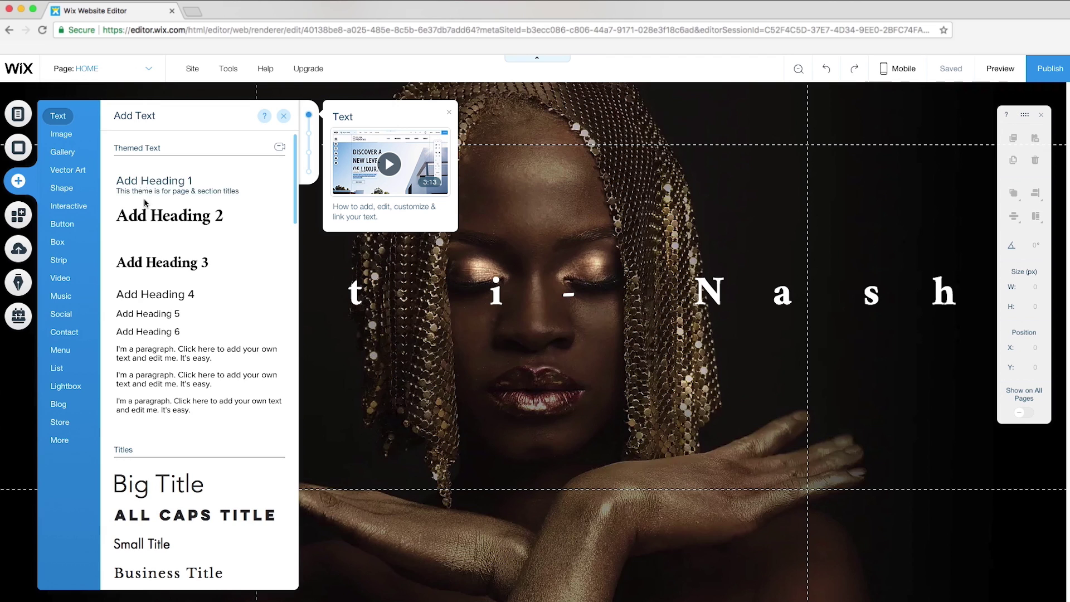
drag(139, 322, 481, 391)
click(703, 193)
click(710, 270)
drag(803, 290, 803, 376)
drag(667, 347, 700, 346)
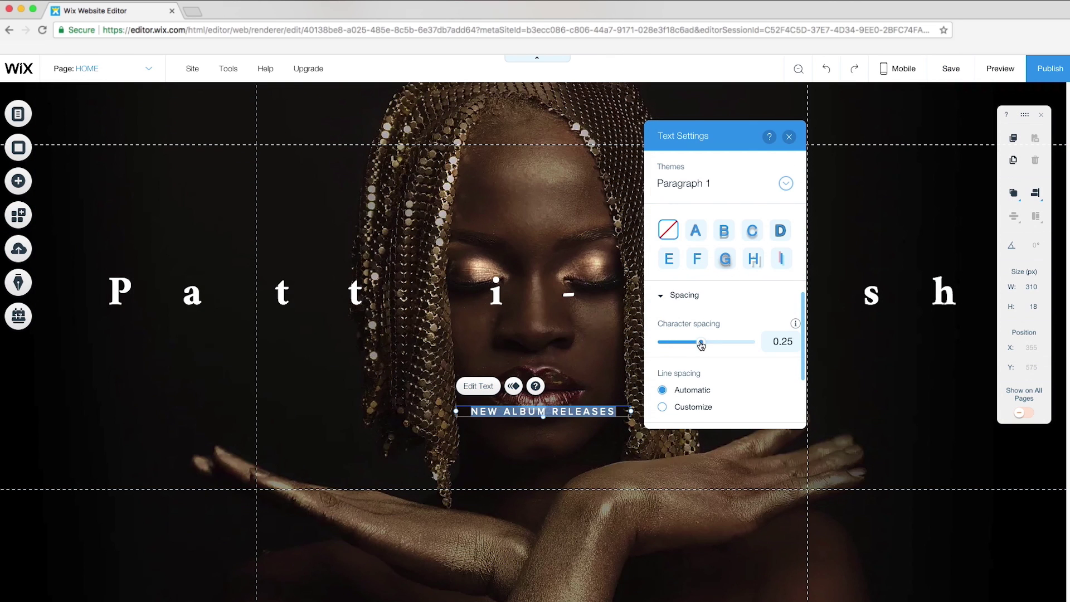
Move the NEW ALBUM RELEASES caption and the title strip lower on the page.
drag(544, 411, 544, 467)
drag(790, 249, 760, 327)
click(769, 305)
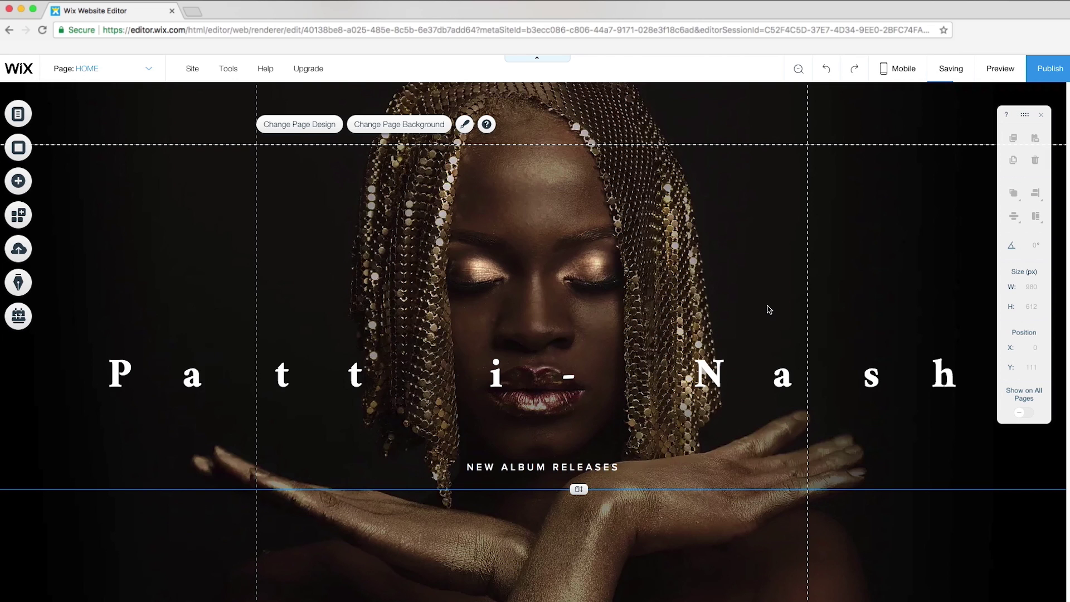
Add a classic black strip below the caption and set its background to a near-black colour.
click(18, 181)
mouse_move(59, 260)
drag(127, 211, 614, 457)
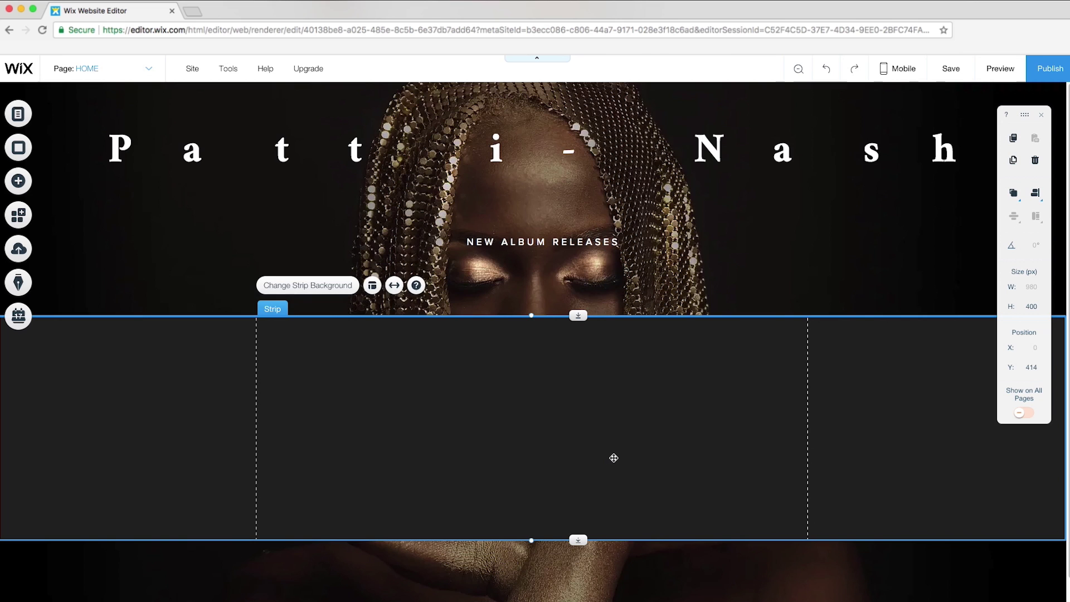
click(324, 288)
click(119, 357)
click(127, 478)
click(232, 262)
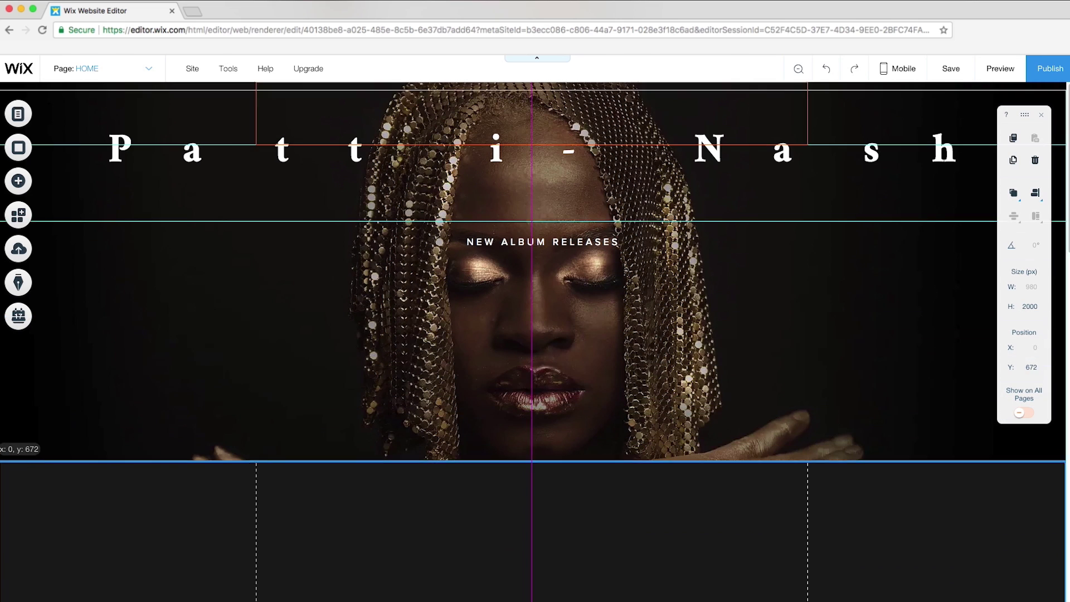
Stretch the dark strip to 2000 px high and move it below the caption to about Y 672.
drag(532, 490, 532, 569)
click(530, 212)
drag(530, 211, 530, 466)
Add an interactive hover box and centre it in the dark strip.
scroll(531, 334, down, 7)
click(18, 181)
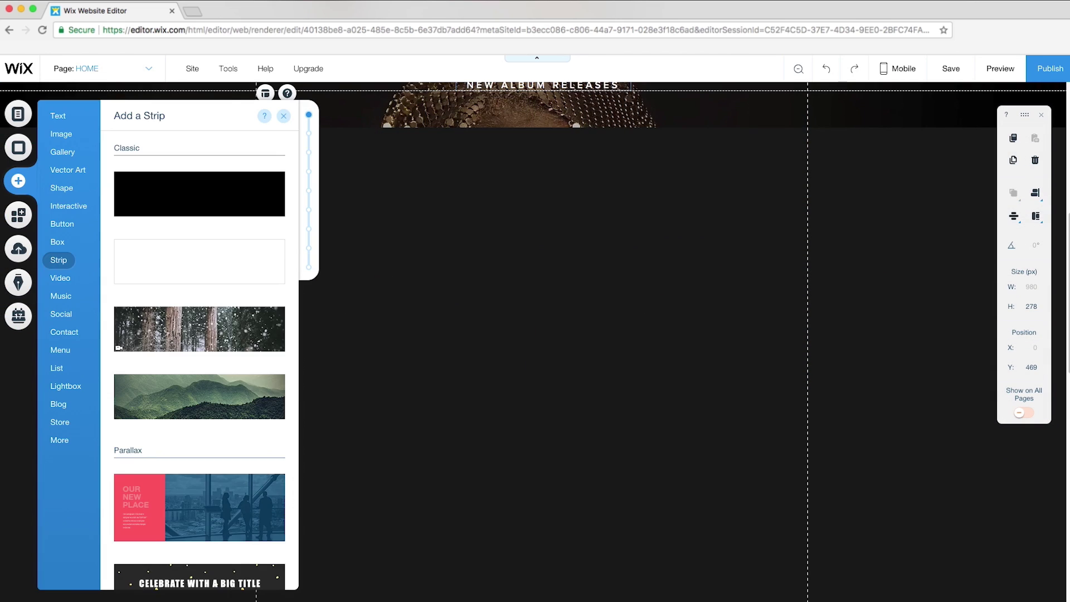
click(68, 206)
scroll(200, 334, down, 5)
drag(172, 312, 259, 363)
drag(324, 265, 536, 350)
Enlarge the hover box to the full content width, about 980 by 621 px.
drag(535, 451, 535, 490)
drag(363, 248, 256, 205)
drag(708, 206, 808, 192)
drag(532, 490, 532, 519)
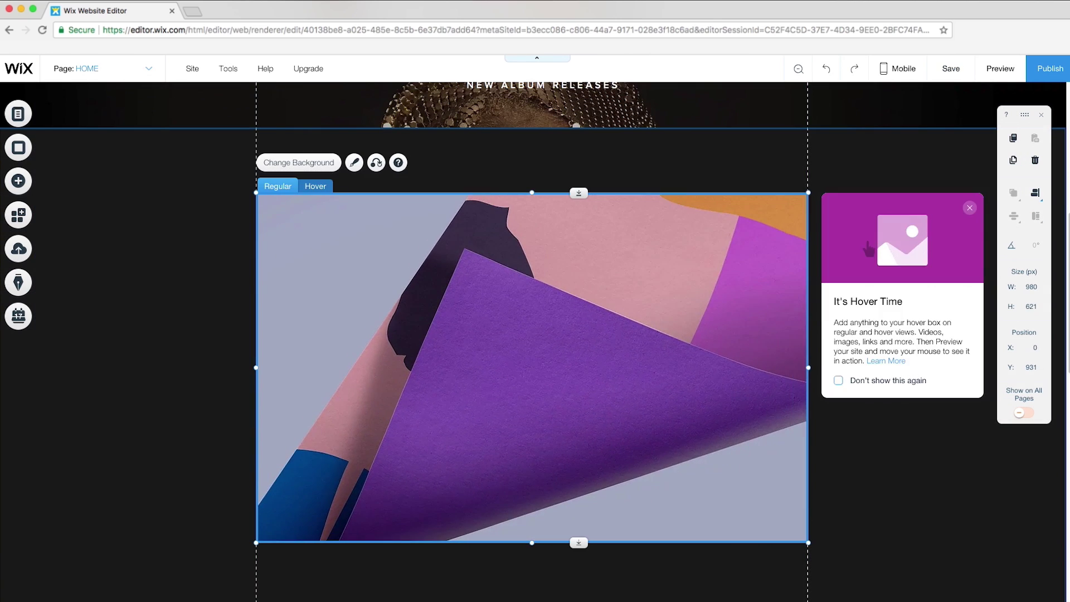
Make the hover box's background fully transparent and apply the same design to its hover view.
drag(932, 286, 836, 285)
drag(899, 330, 835, 330)
click(376, 162)
click(902, 291)
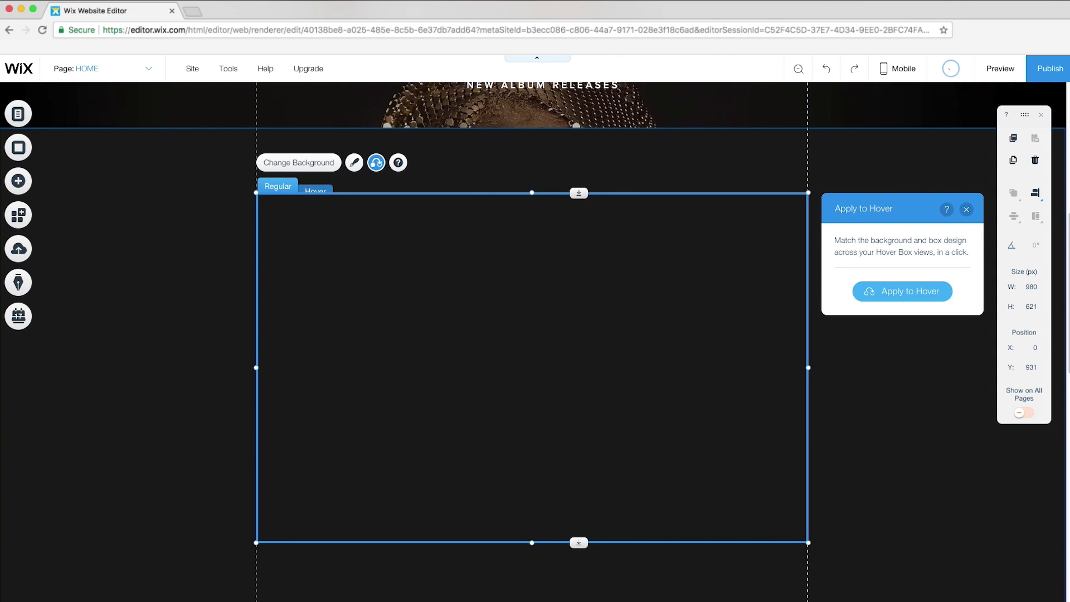
Delete the two default elements from the hover box's Hover view.
click(315, 186)
click(425, 282)
key(Delete)
click(427, 303)
key(Delete)
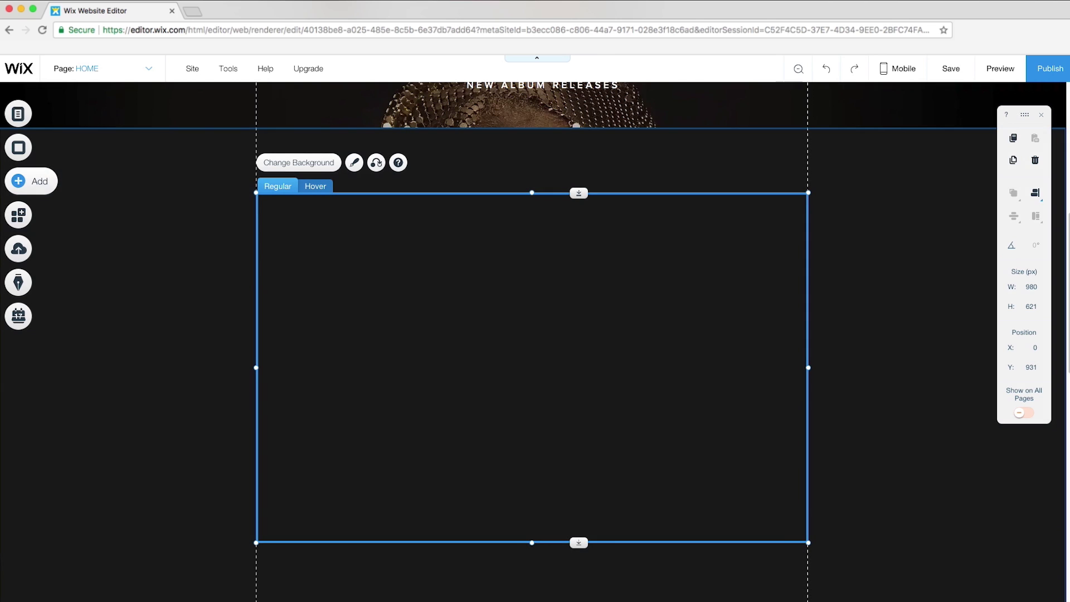
Add the purple wavy-line image to the hover box's Regular view and stretch it to 600 by 621 px.
click(19, 181)
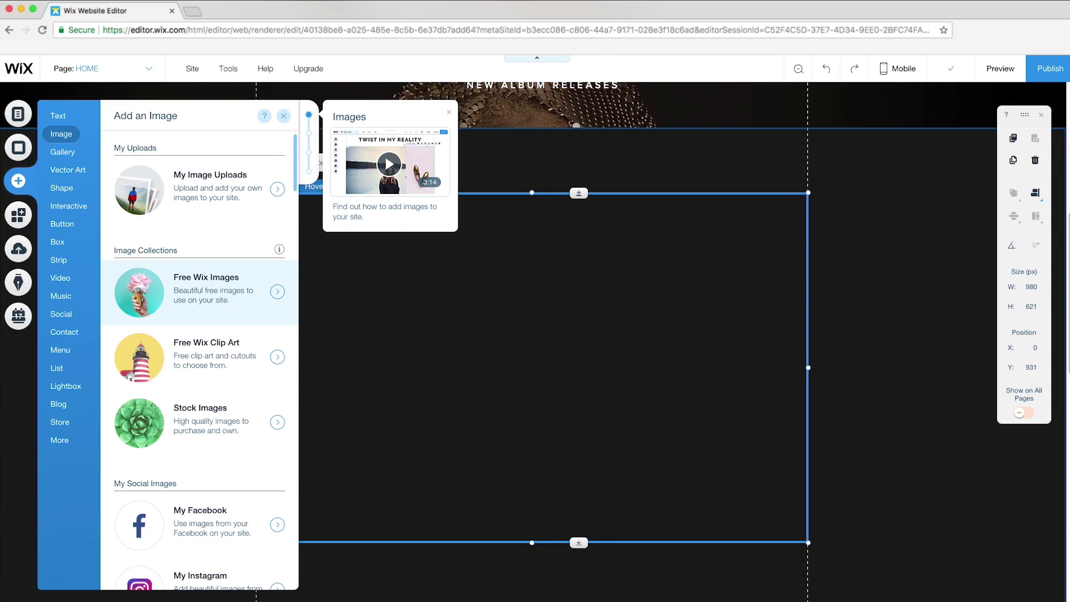
click(184, 340)
click(162, 276)
click(897, 519)
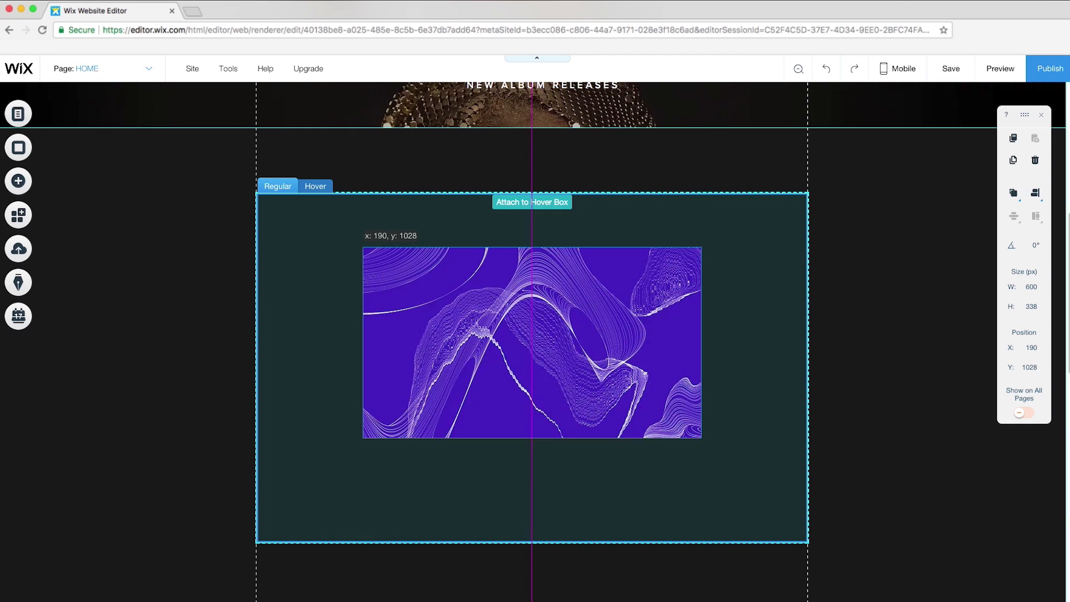
drag(538, 497, 538, 542)
Add white heading letters n and e staggered over the image's left side.
click(19, 180)
drag(162, 261, 403, 396)
text(n)
double_click(403, 396)
text(e)
click(379, 345)
Continue the staggered lettering over the image with a k in the upper row and a y in the lower row.
drag(328, 335, 462, 334)
double_click(461, 334)
text(k)
drag(401, 395, 527, 395)
double_click(527, 394)
text(y)
Finish the staggered lettering with i and n in the upper row and a in the lower row.
drag(460, 334, 591, 335)
double_click(590, 330)
text(i)
drag(526, 394, 653, 395)
double_click(653, 395)
text(a)
drag(585, 331, 737, 331)
double_click(738, 332)
text(n)
Apply the Jellybean filter to the wavy-line image.
click(641, 244)
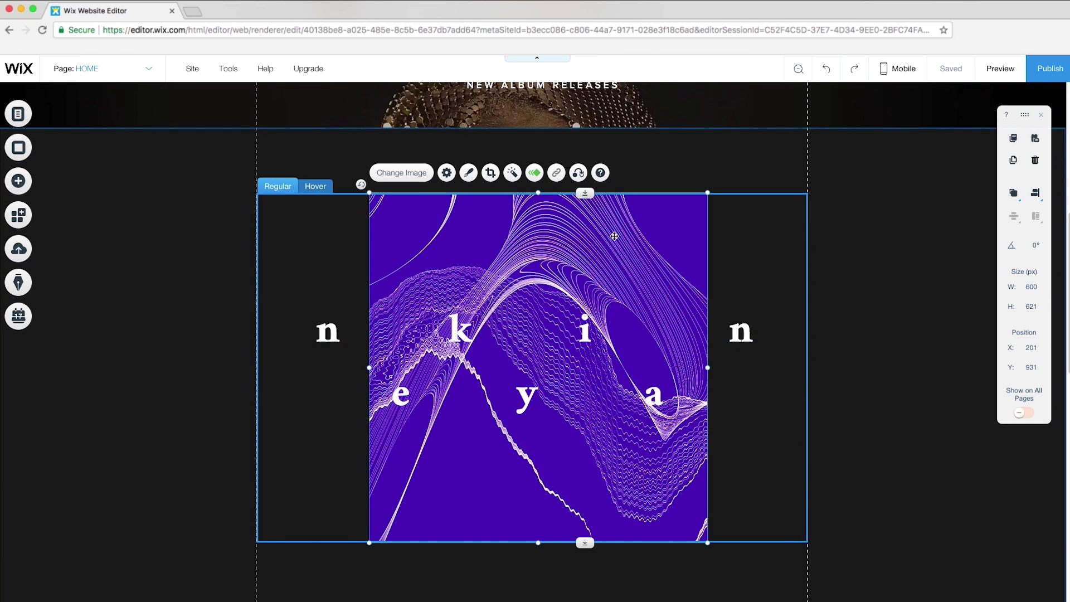
click(513, 173)
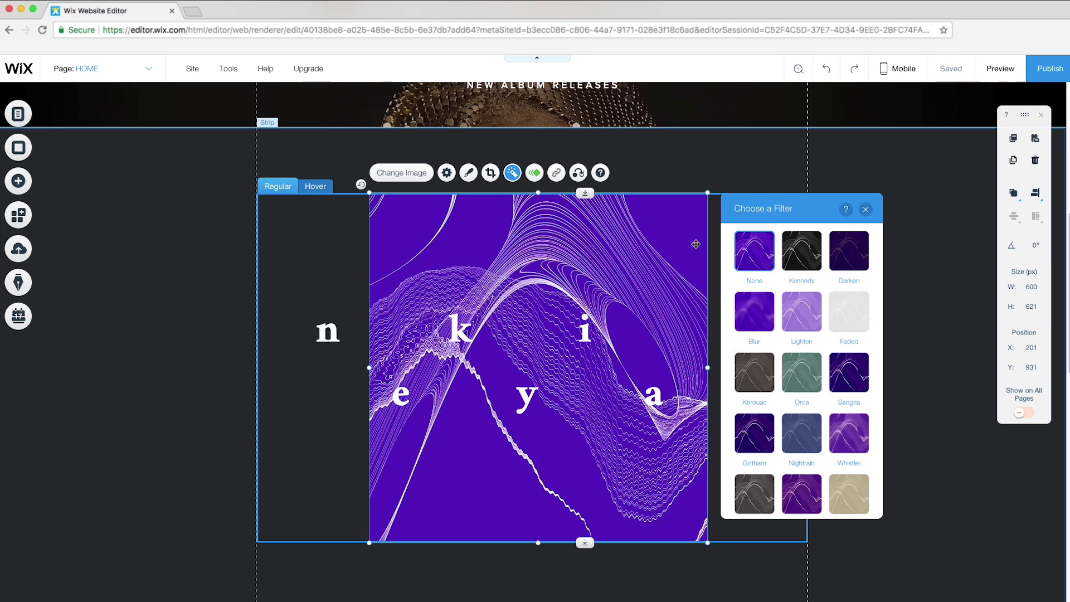
scroll(803, 362, down, 5)
click(806, 366)
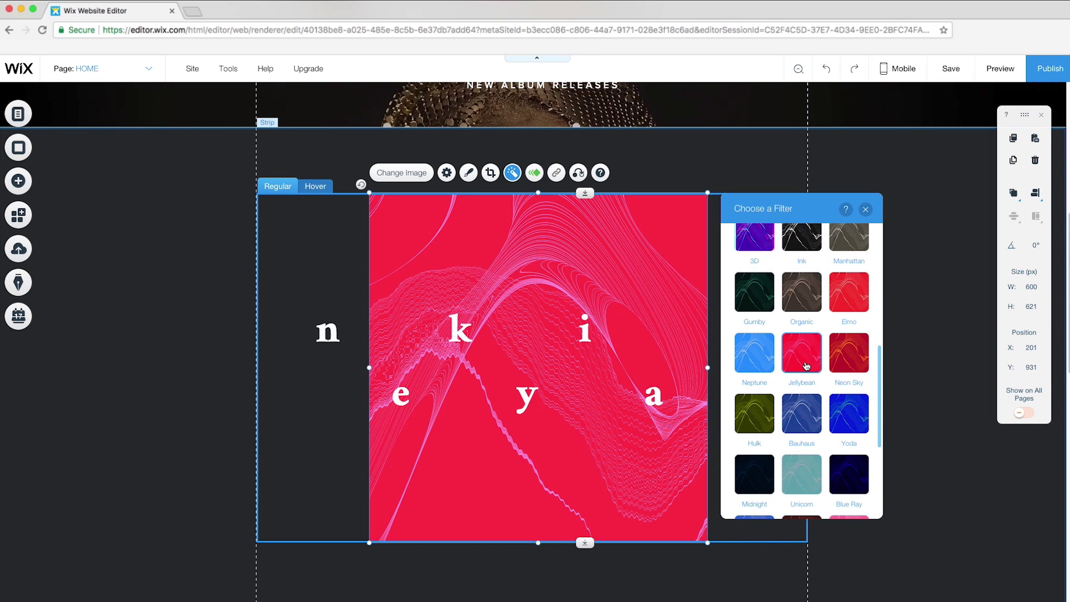
Apply each of the seven staggered letters n, e, k, y, i, a, n from the Regular view to the Hover view.
click(865, 210)
click(328, 332)
click(396, 277)
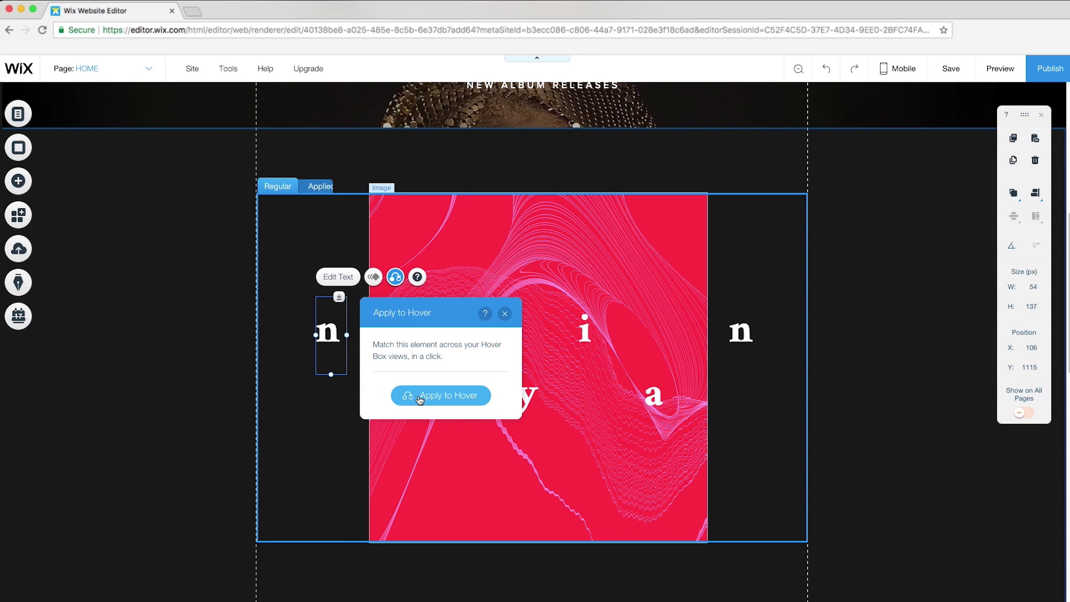
click(420, 400)
click(404, 395)
click(470, 340)
click(463, 326)
click(528, 277)
drag(551, 312, 764, 343)
click(526, 395)
click(596, 340)
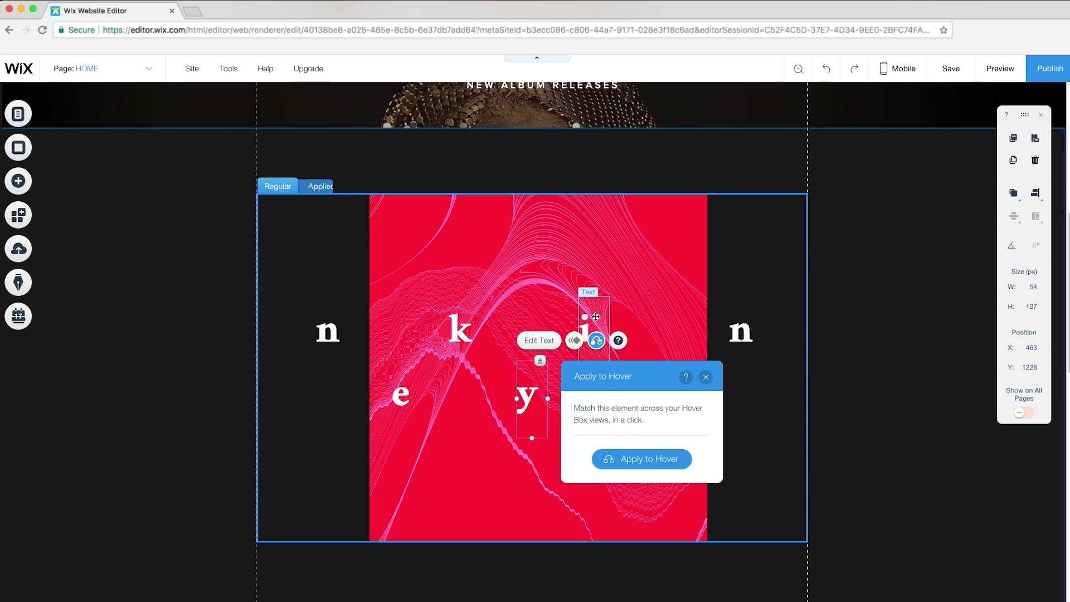
click(596, 317)
click(741, 333)
Send the dark blue wavy-line image to the back of the box's Hover view.
click(316, 186)
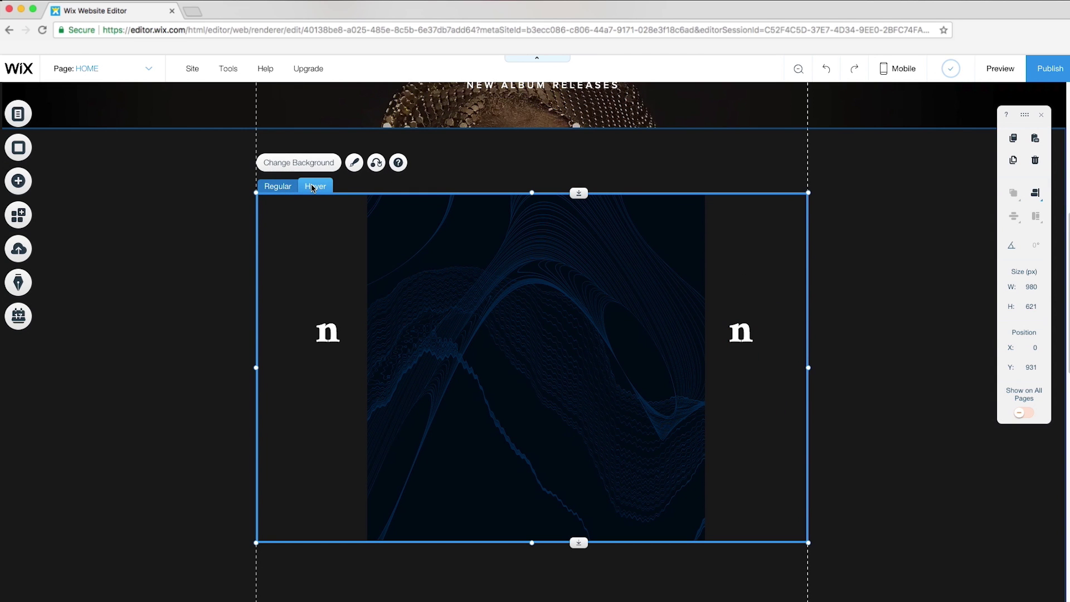
click(450, 306)
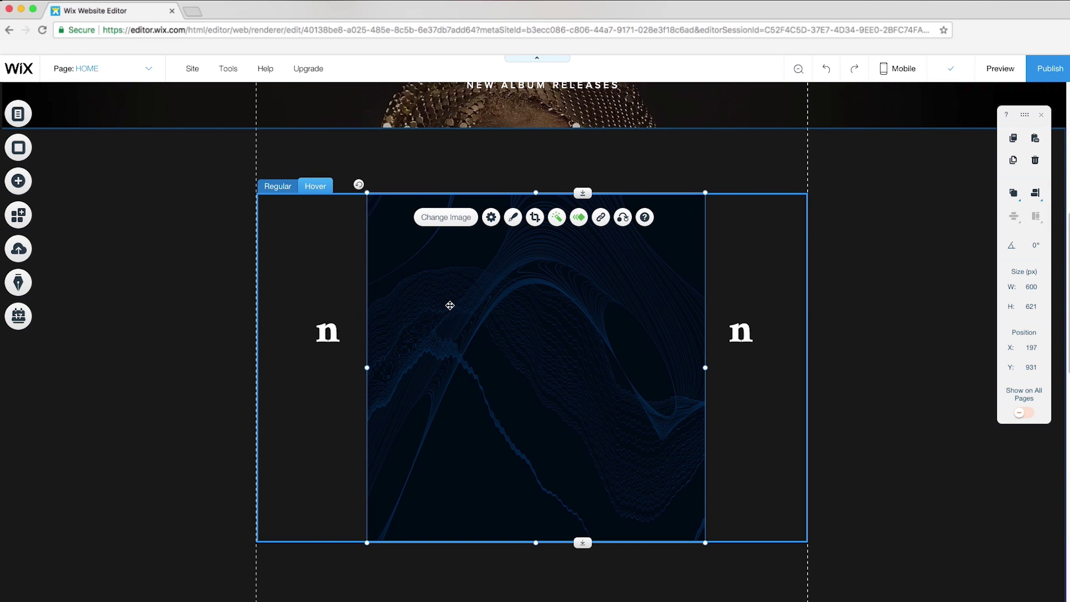
right_click(450, 305)
mouse_move(515, 363)
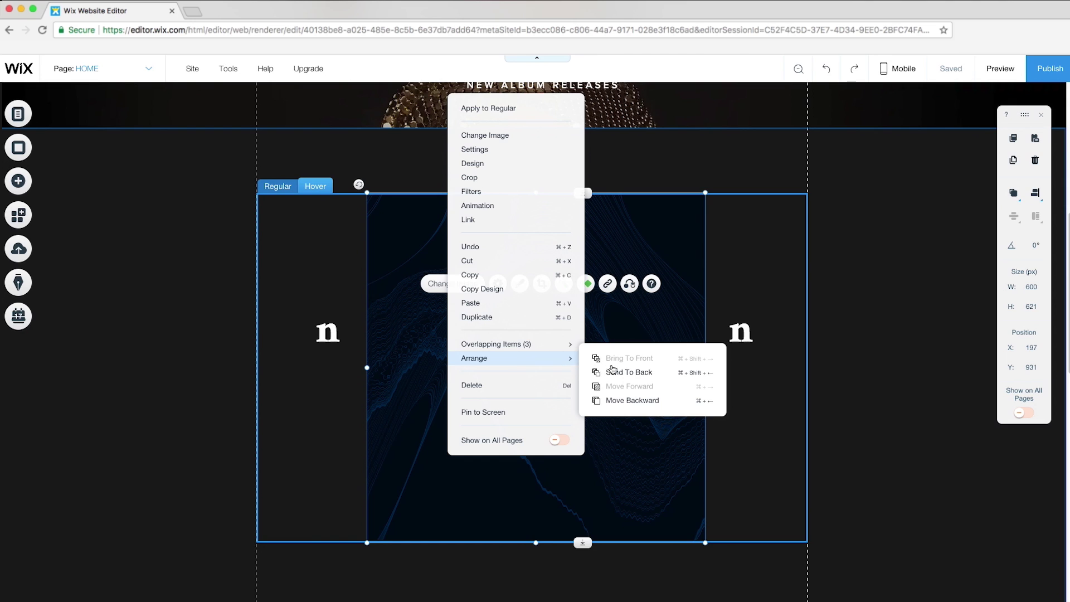
click(640, 373)
Align all seven letters by their bottom edges in the Hover view.
click(335, 335)
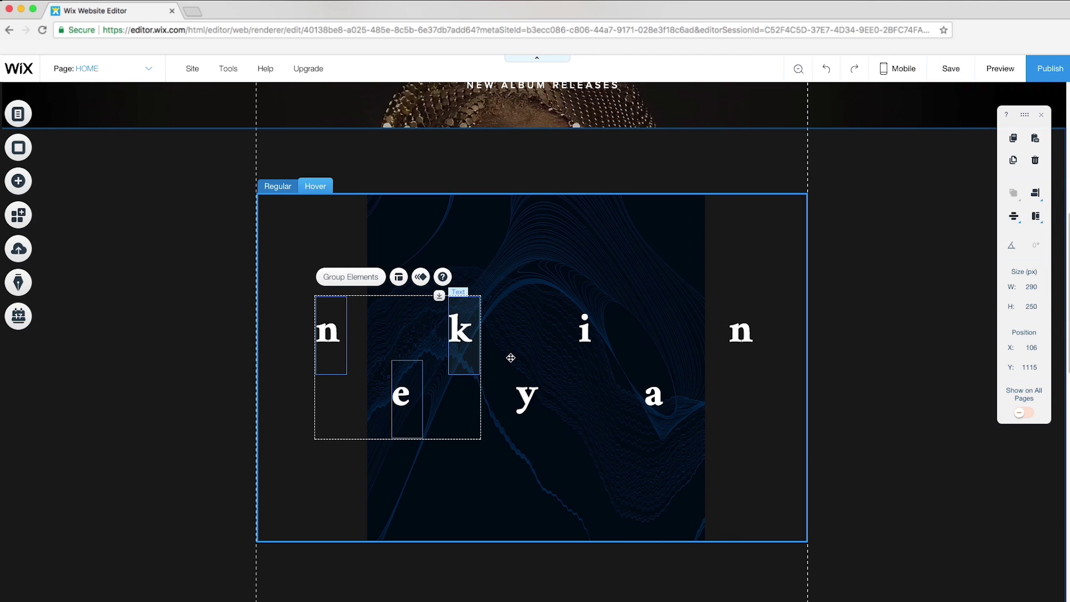
shift+click(528, 392)
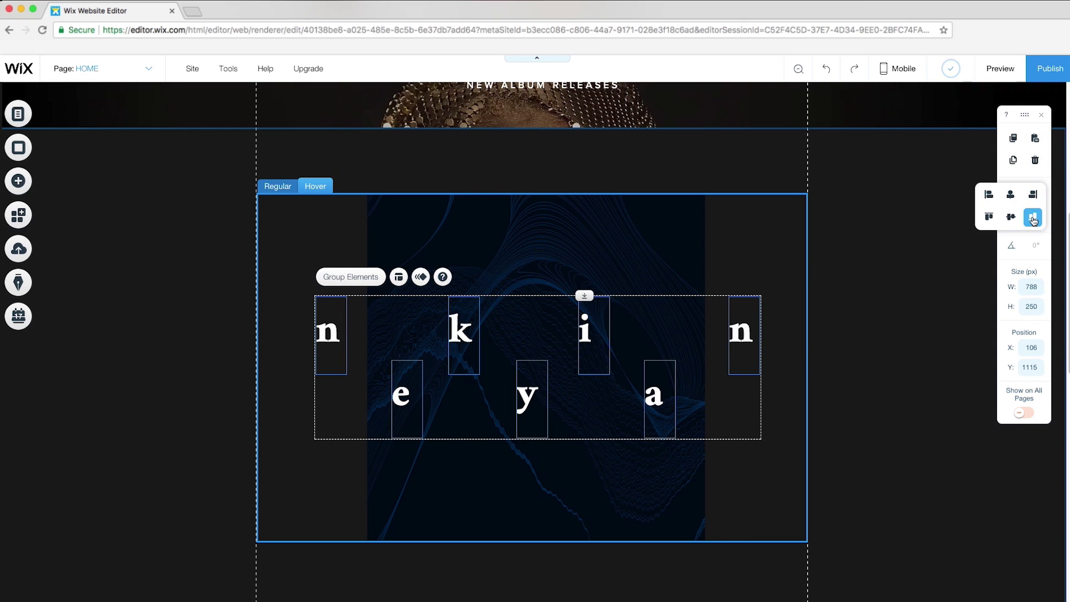
click(1033, 219)
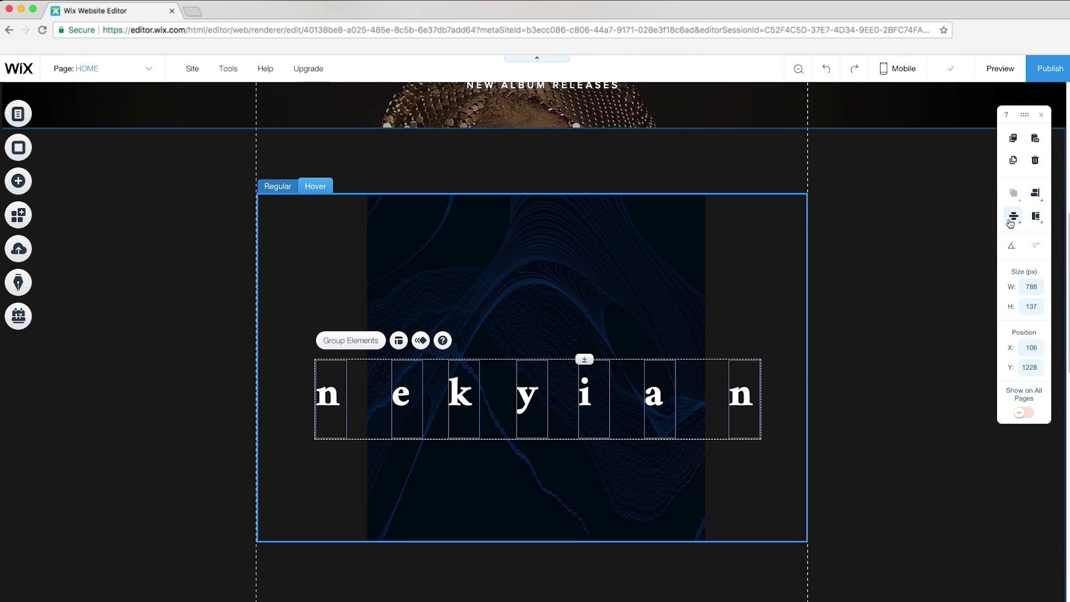
Move the aligned letter row up to Y 1178 px, preview the site and return to the editor.
key(shift+Up)
key(shift+Up)
key(shift+Up)
key(shift+Up)
key(shift+Up)
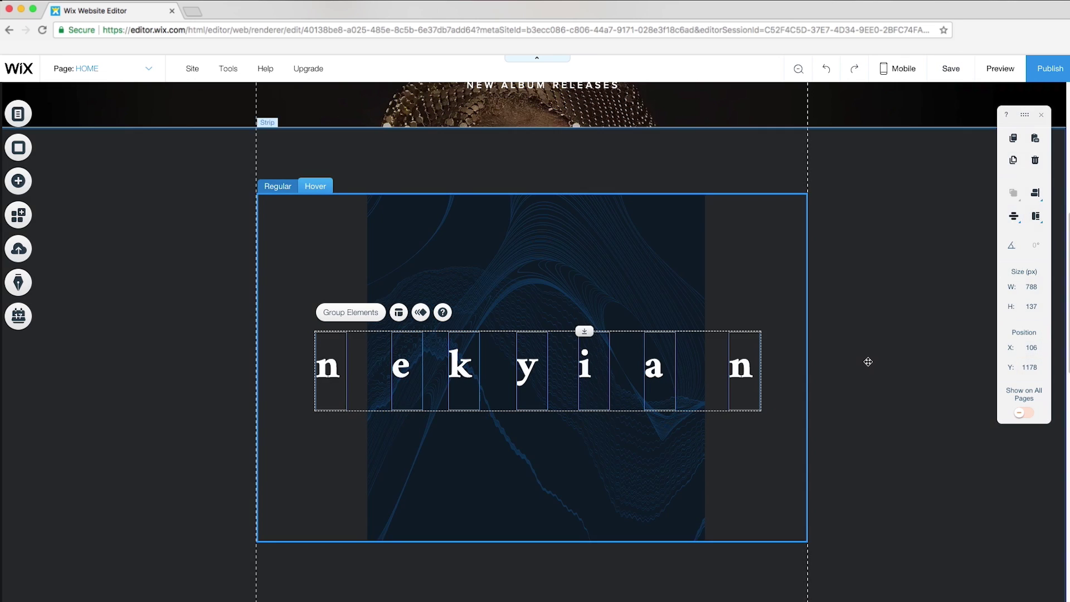
click(868, 358)
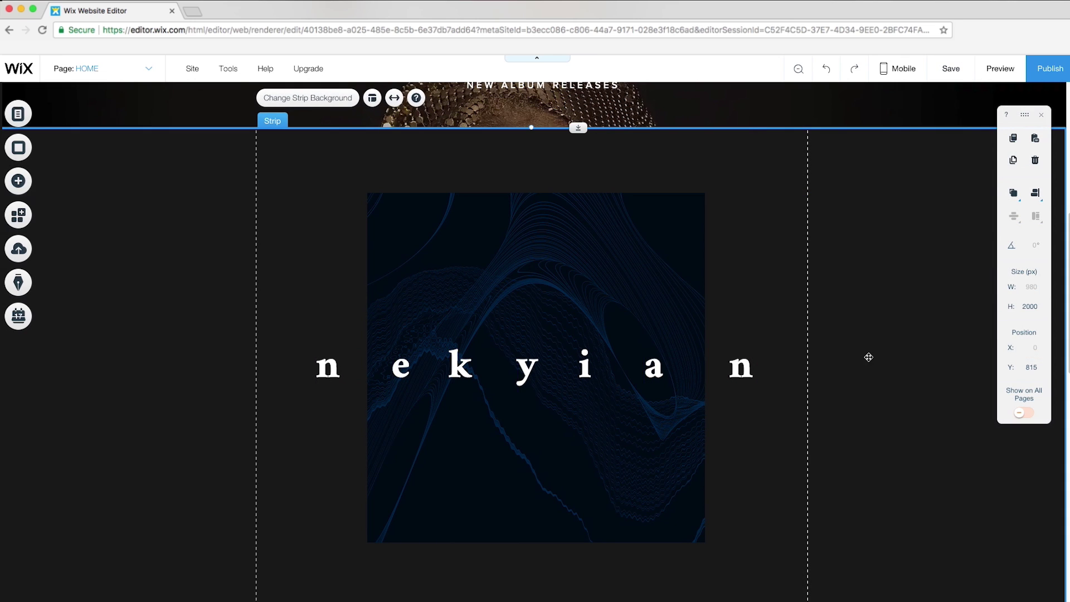
click(993, 79)
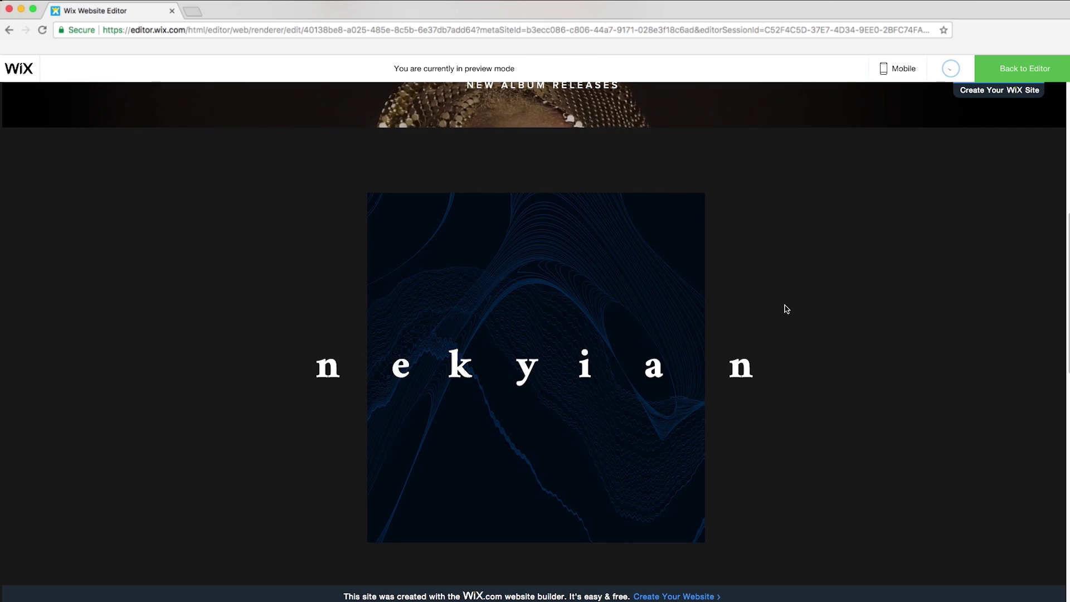
click(1024, 68)
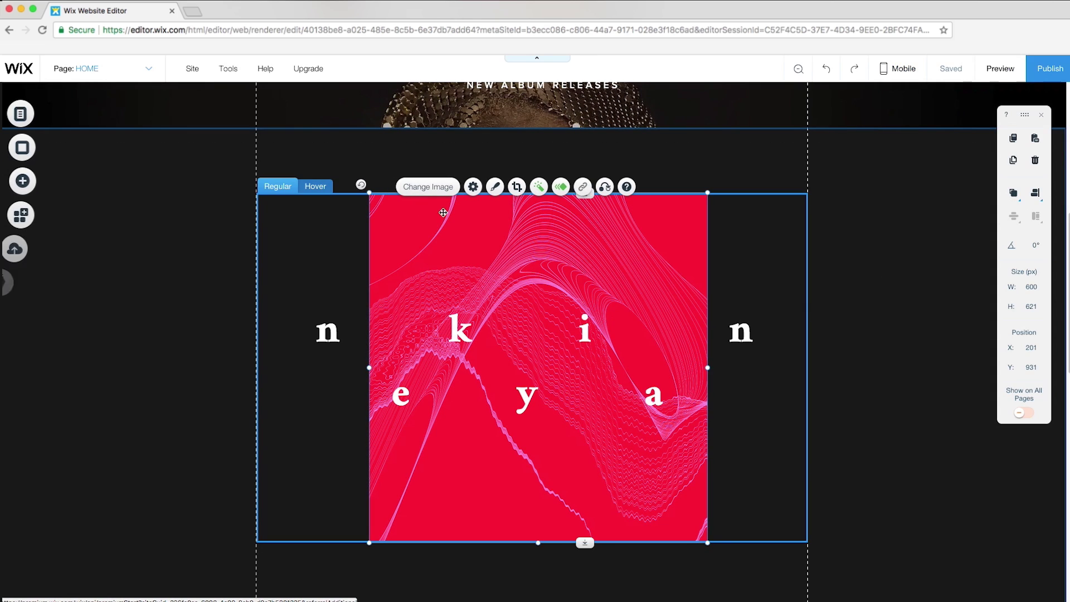
Give each letter of the row in the Hover view the Animate animation.
click(317, 188)
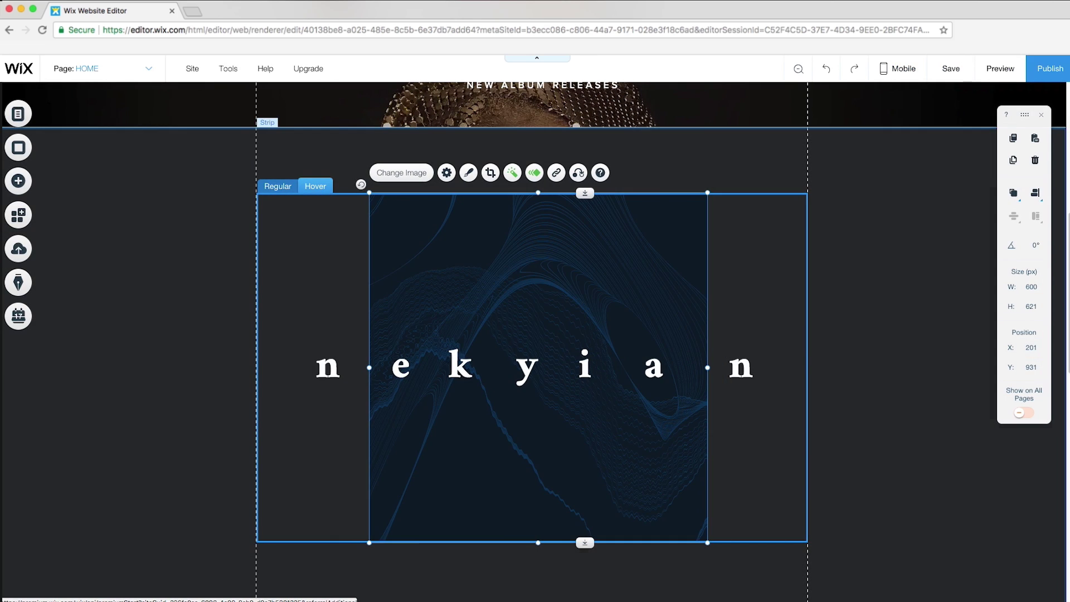
click(327, 368)
click(374, 312)
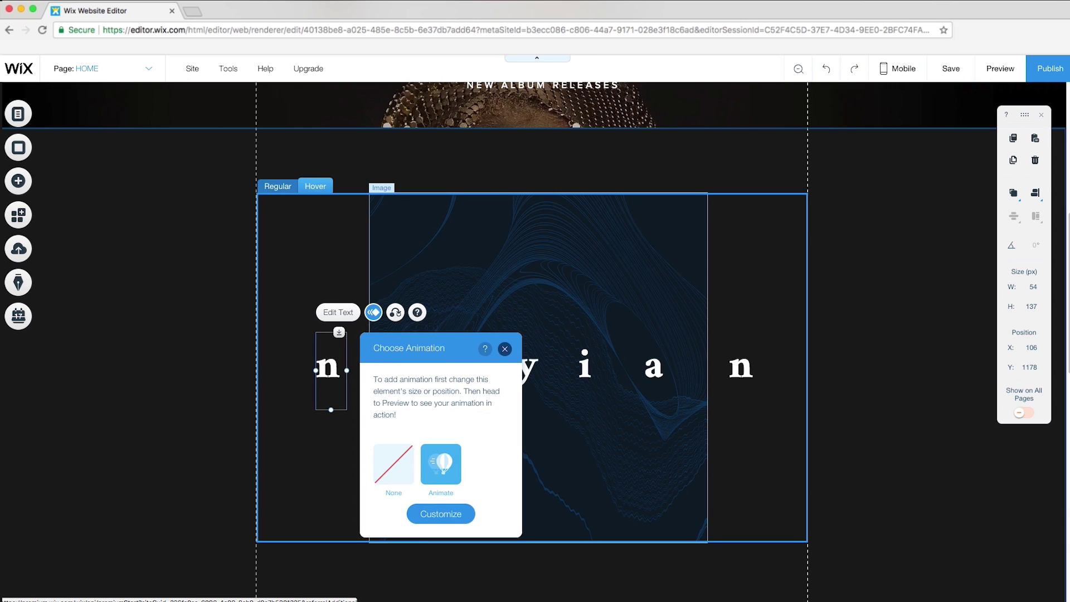
click(401, 367)
click(449, 312)
click(527, 368)
click(584, 368)
click(636, 312)
click(703, 465)
click(653, 368)
click(741, 368)
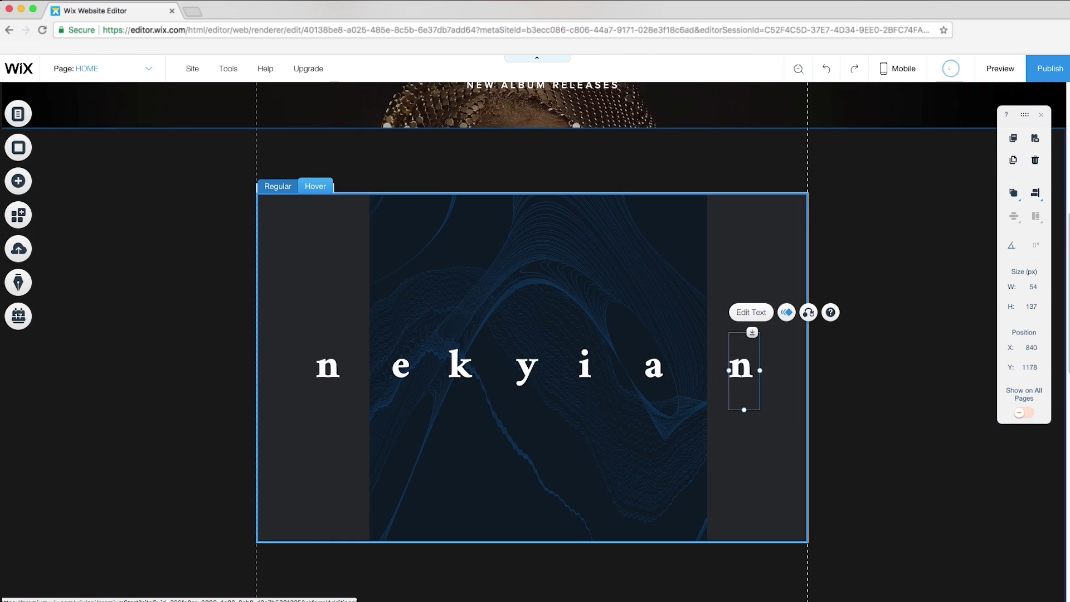
click(892, 251)
Preview the hover box's letter animation and return to the editor.
click(1000, 69)
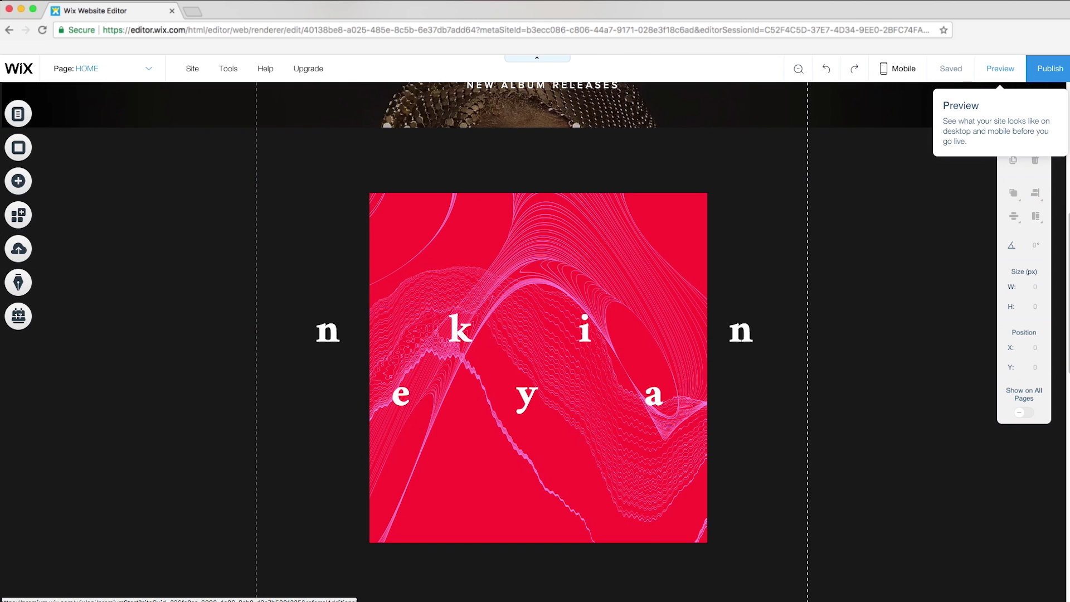
click(1001, 68)
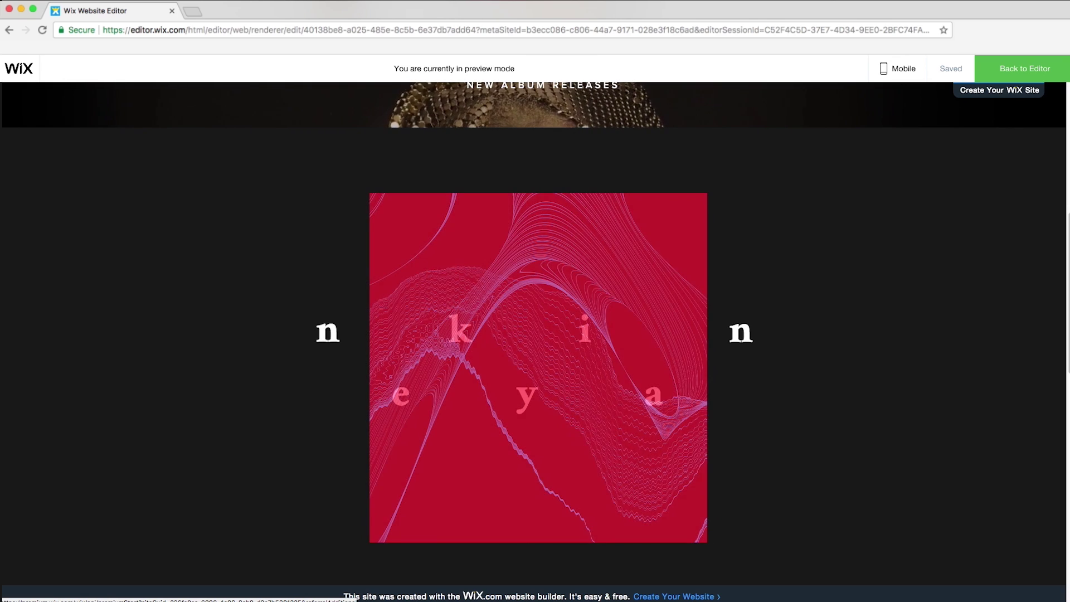
click(1024, 68)
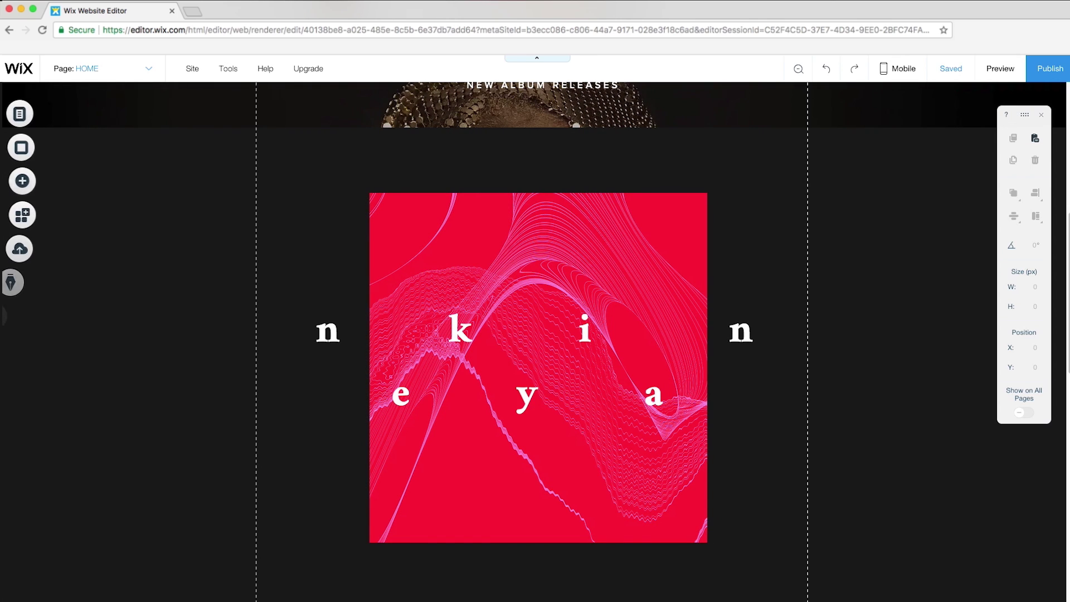
Add a white Classic strip above the hover box section.
click(21, 184)
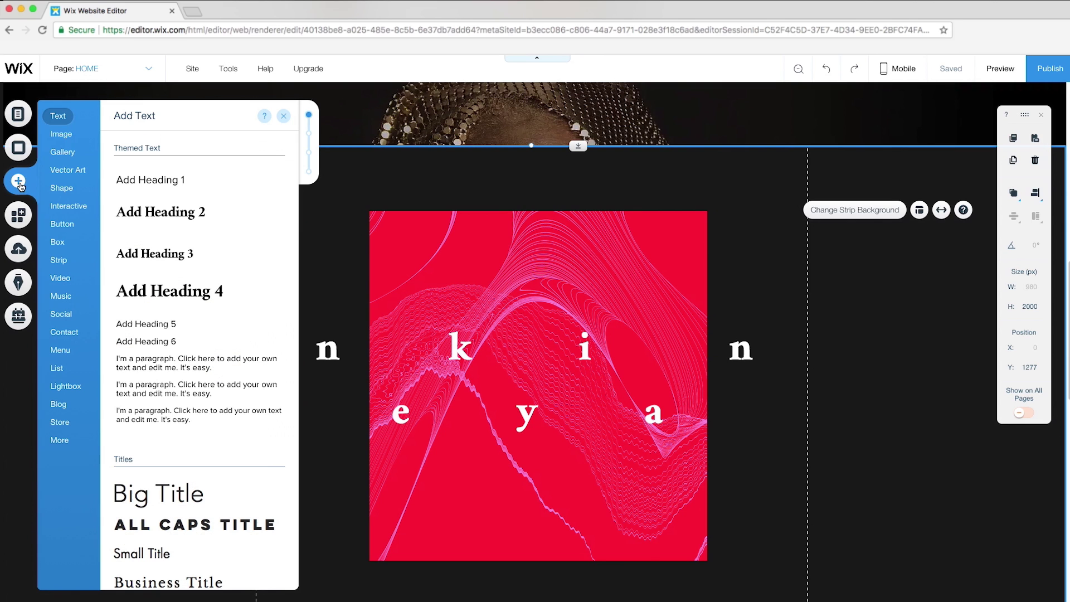
click(59, 260)
drag(167, 262, 580, 501)
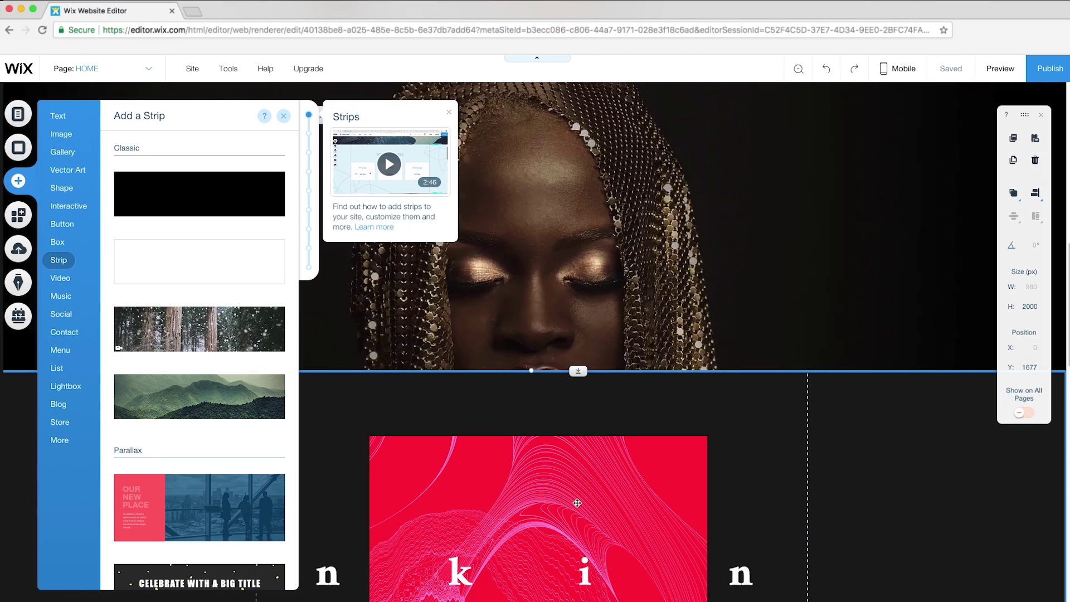
Set the new strip's background color opacity to 0% and split the strip into two columns.
click(326, 117)
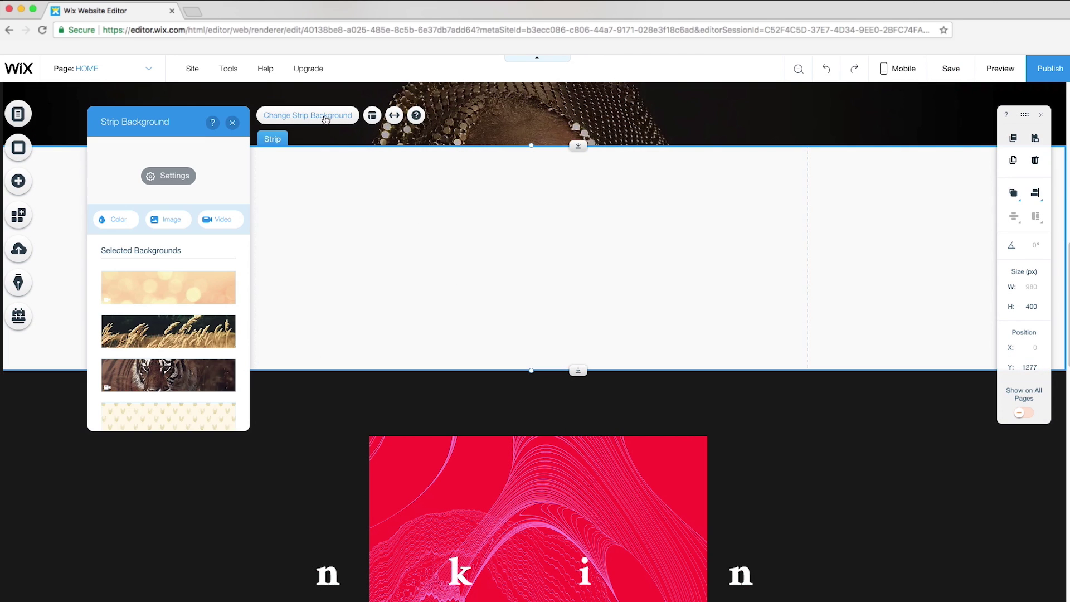
click(184, 176)
drag(167, 196, 92, 197)
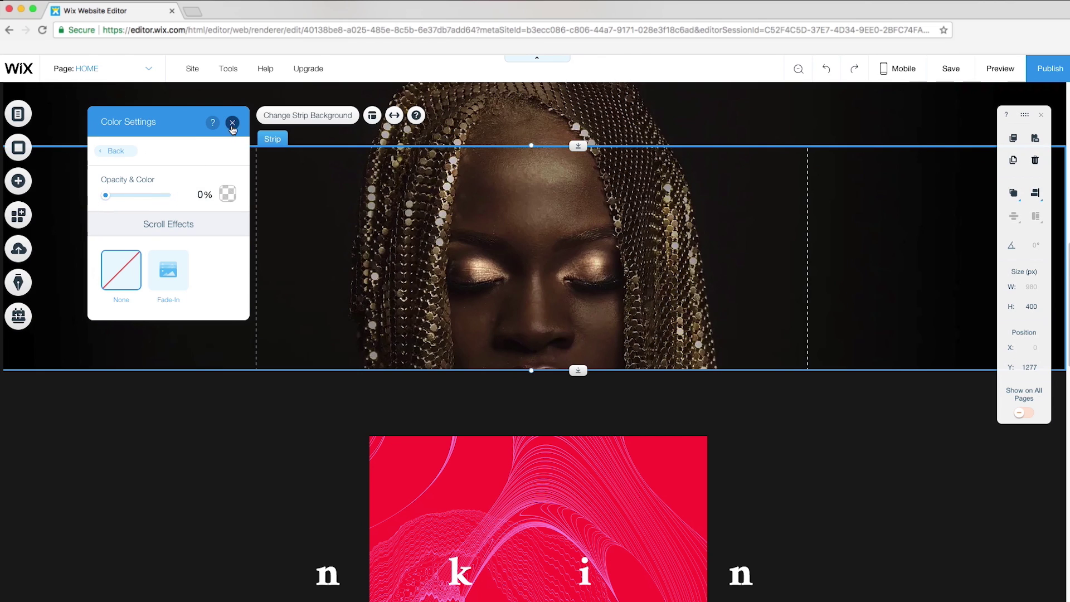
click(232, 124)
click(373, 118)
click(190, 162)
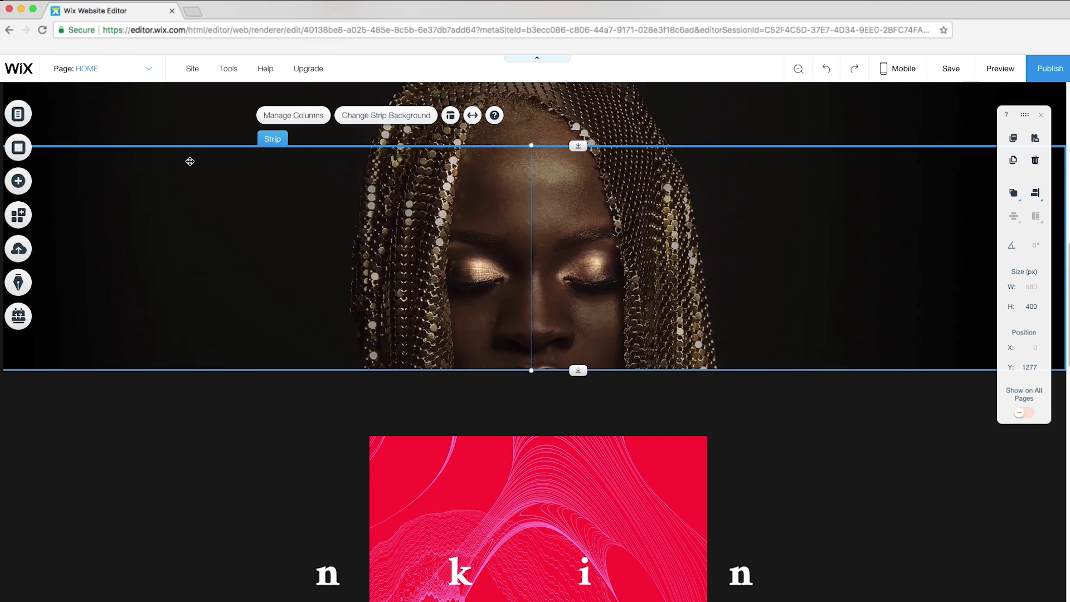
Add a text element labelled "01" to the second column of the strip.
click(30, 185)
drag(153, 180, 824, 266)
click(783, 209)
text(01)
click(724, 244)
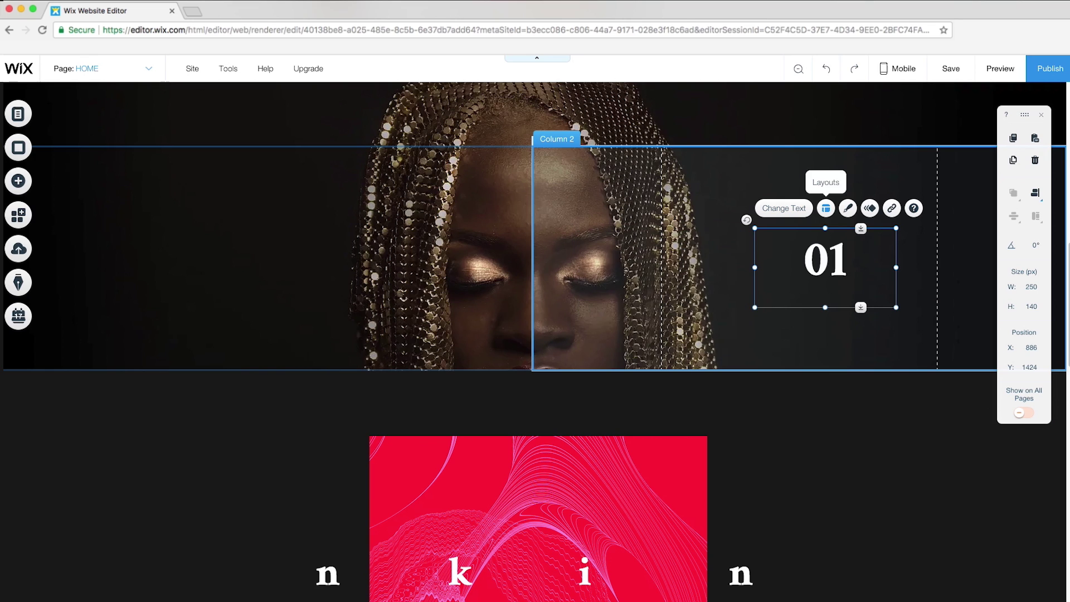
Set the 01 text's font size to 100, then rotate the element 90° and move it up to the column's top.
click(848, 208)
click(659, 517)
click(669, 445)
click(661, 529)
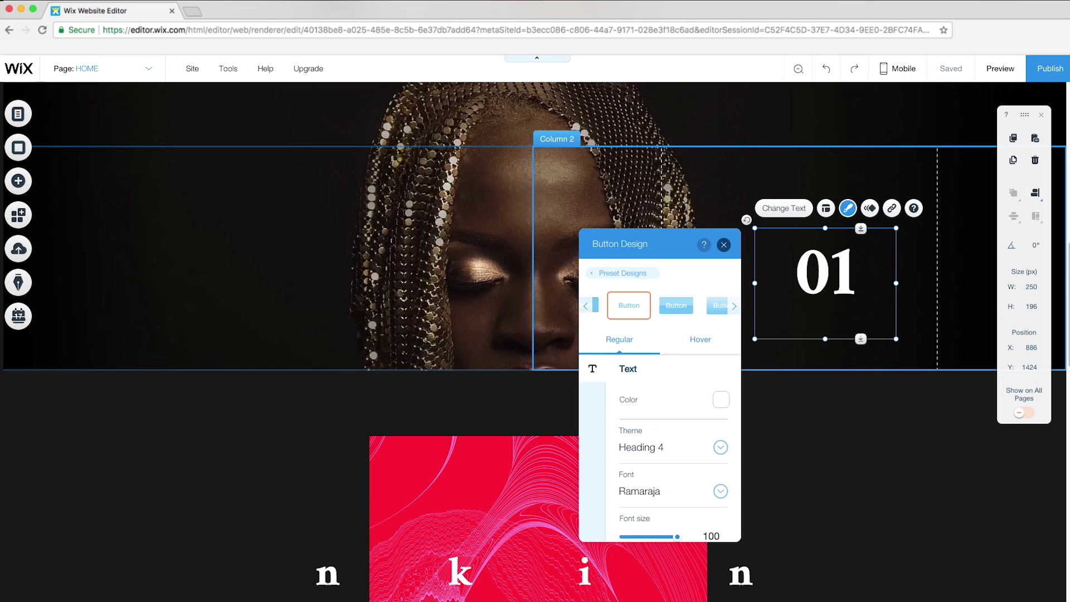
click(724, 245)
drag(755, 339, 755, 339)
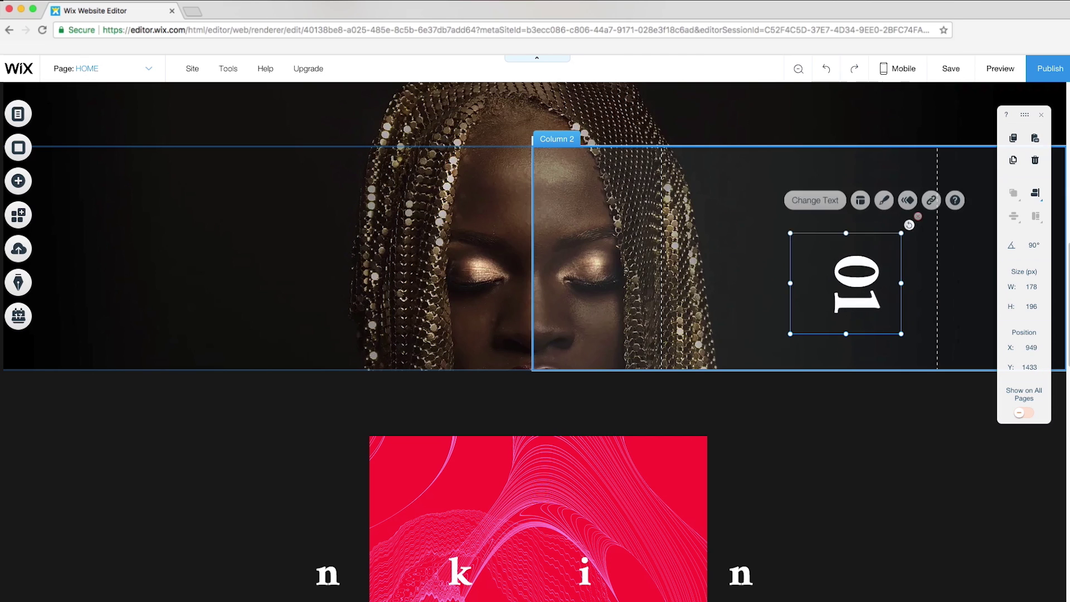
drag(846, 283, 845, 244)
Place a rotated copy reading "/ 03" just below the 01, shrunk to about 54 by 59 px.
drag(845, 202, 846, 295)
click(883, 212)
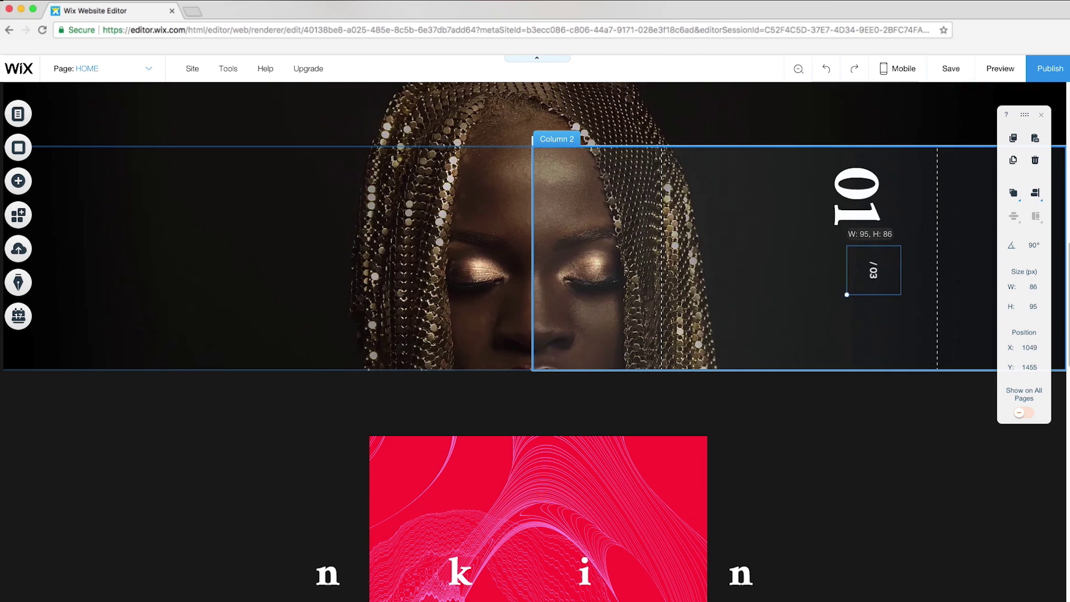
drag(847, 294, 867, 277)
drag(884, 262, 863, 246)
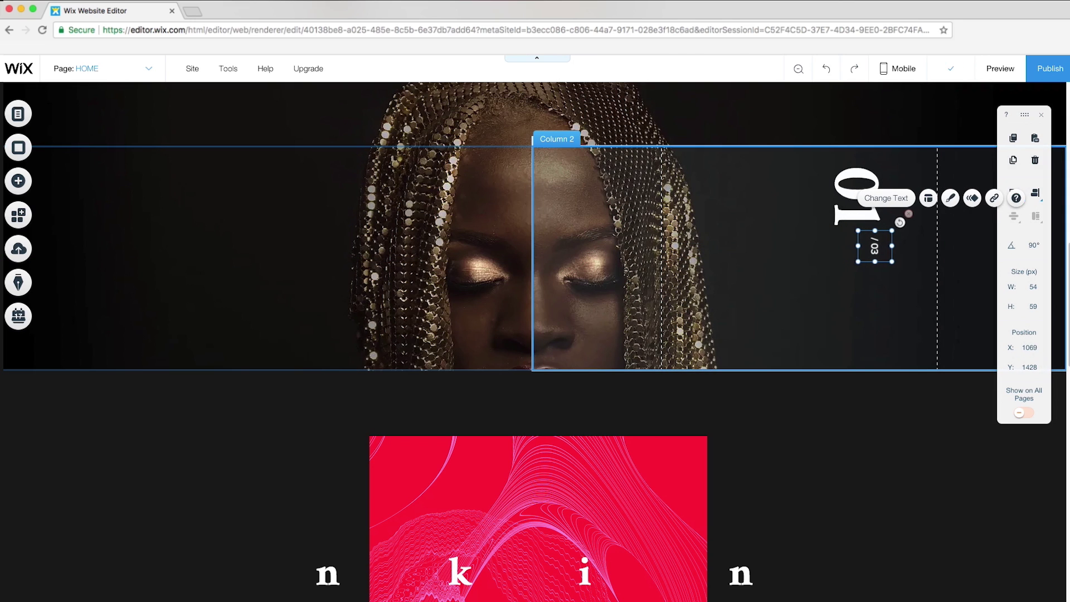
Reduce the column strip's height to 235 px and add a button to the first column.
click(799, 328)
drag(799, 370, 799, 277)
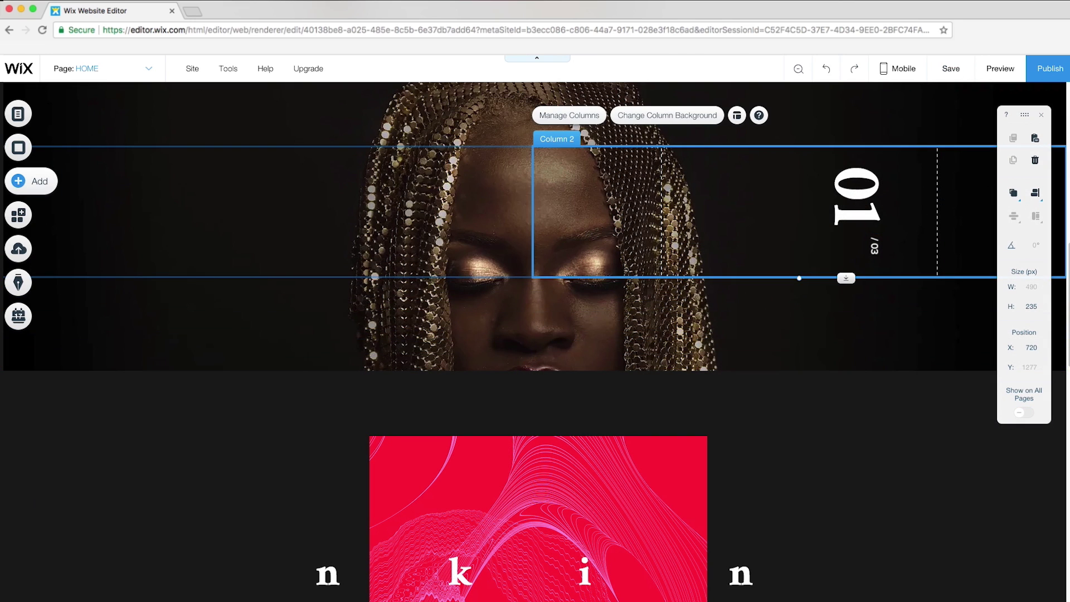
click(31, 181)
drag(154, 222, 342, 217)
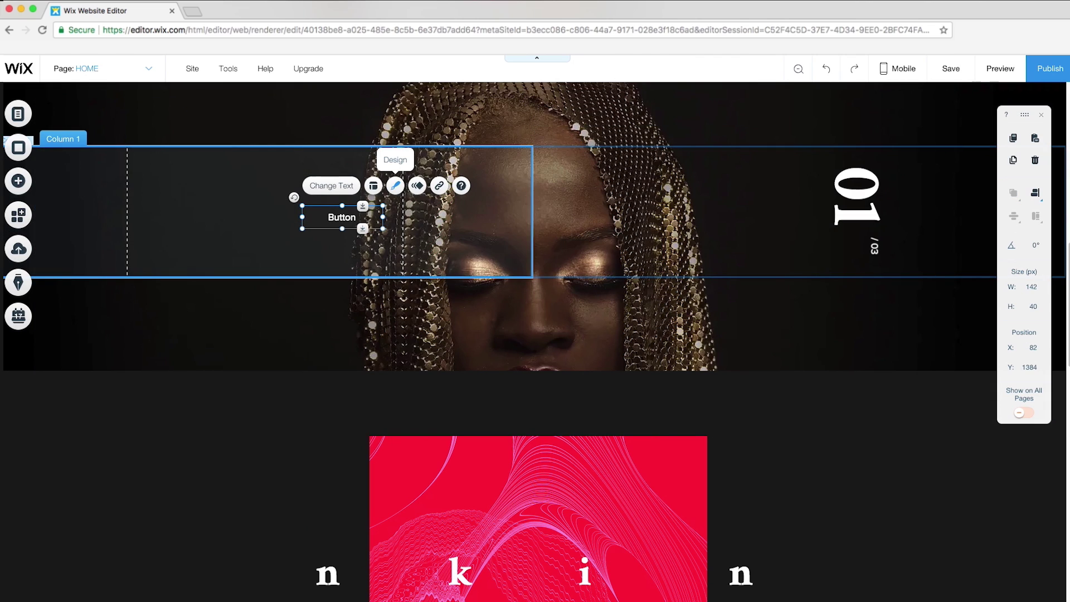
Set the new button's text color for the hover state to gray.
click(396, 185)
scroll(476, 362, down, 3)
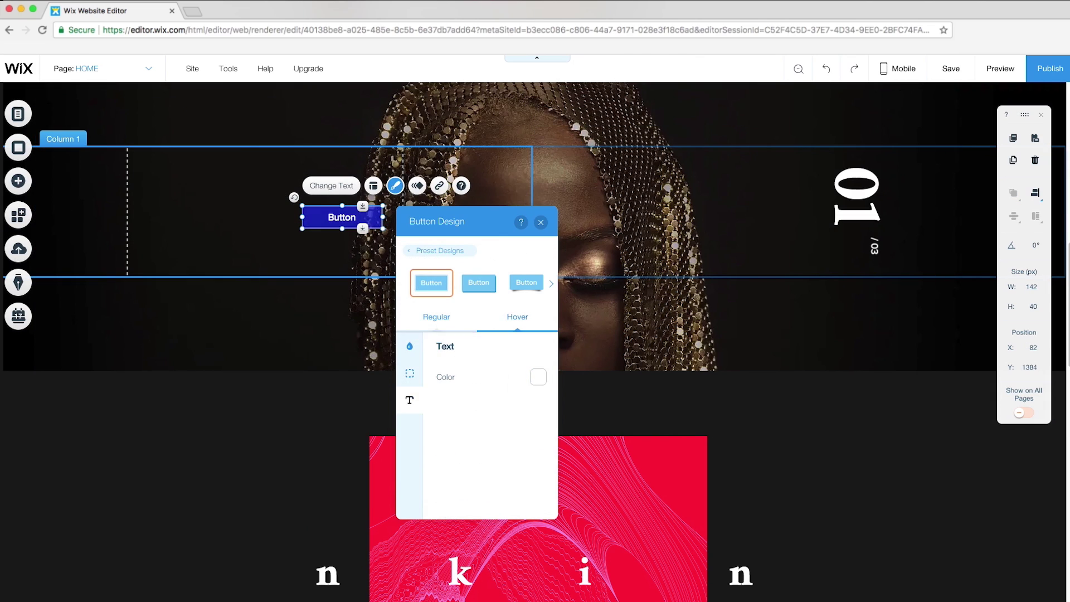
click(537, 377)
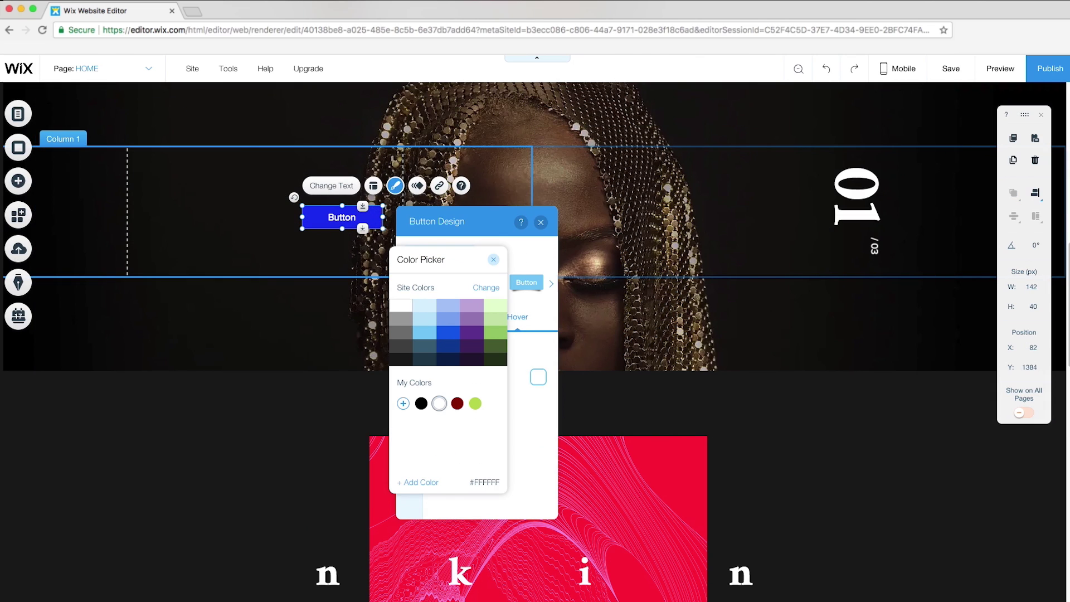
click(493, 259)
click(538, 376)
click(401, 318)
Set the button's hover-state fill opacity to 0% and finish its design.
click(409, 346)
drag(480, 388, 441, 389)
click(536, 387)
click(493, 259)
click(409, 373)
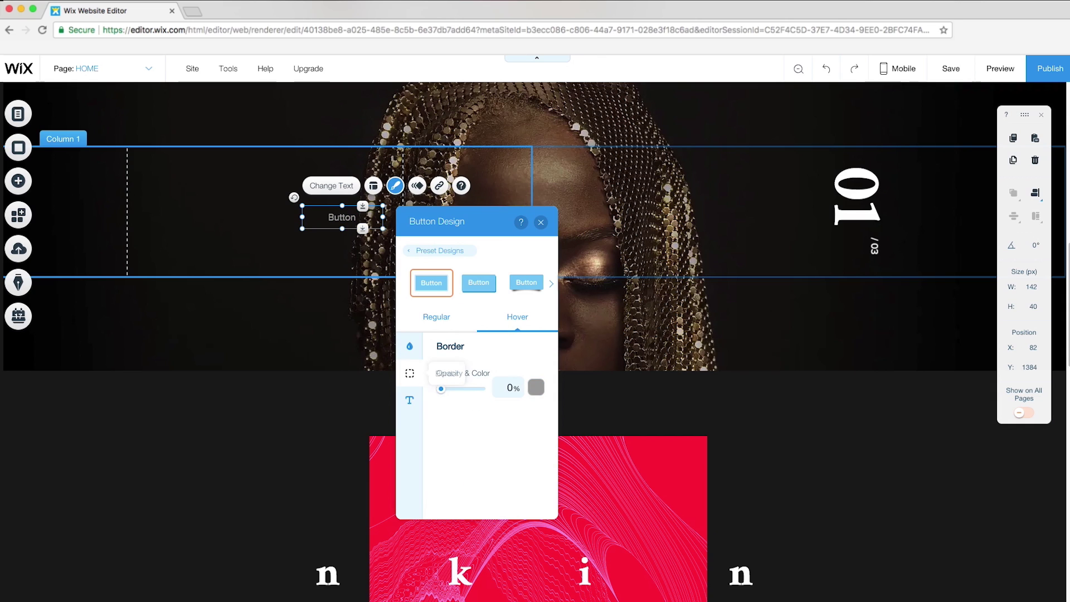
click(540, 222)
Change the button's label to "B U Y - N O W".
click(331, 185)
text(B UY-NOW)
click(416, 266)
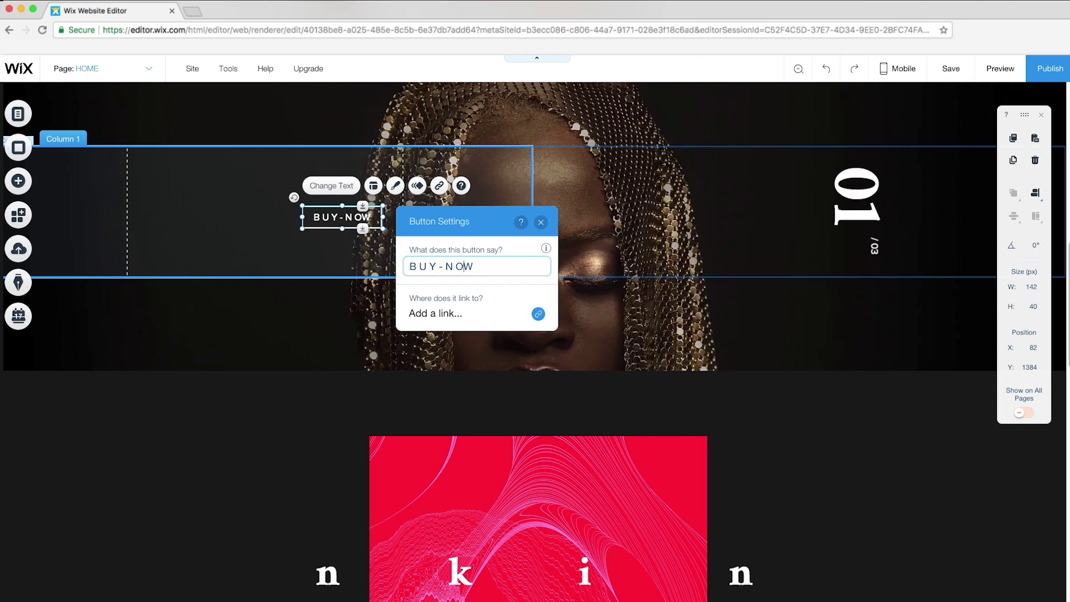
key(Return)
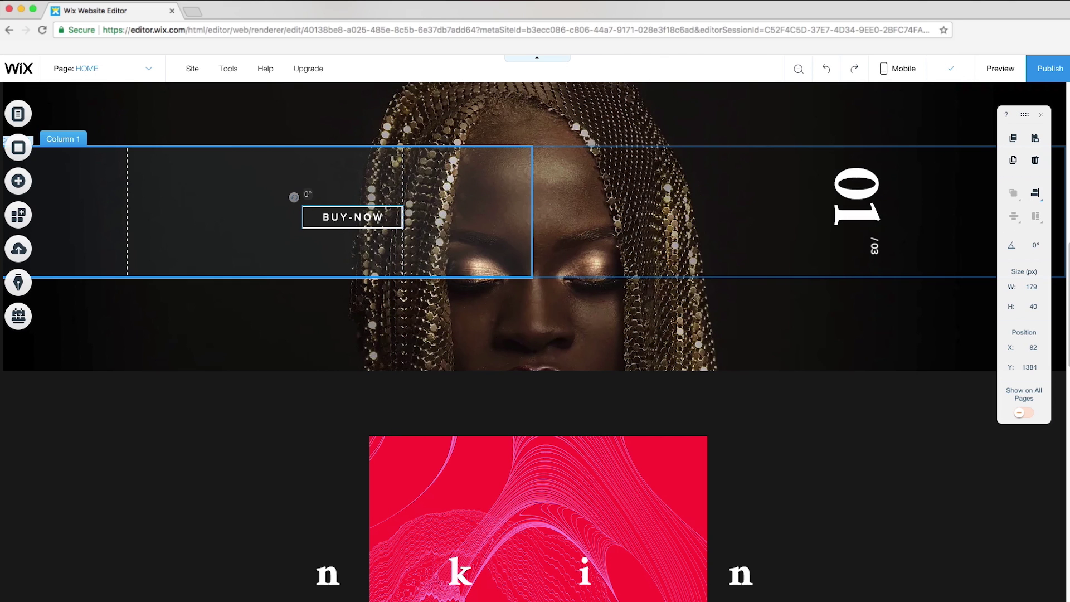
Rotate the BUY-NOW button by 90° and resize it to about 169 by 48 px.
drag(352, 155, 414, 217)
drag(353, 267, 353, 262)
drag(351, 213, 350, 196)
Move the column strip down to the album cover's upper edge and shift the BUY-NOW button outward, clear of the album.
drag(719, 211, 718, 501)
drag(350, 486, 340, 486)
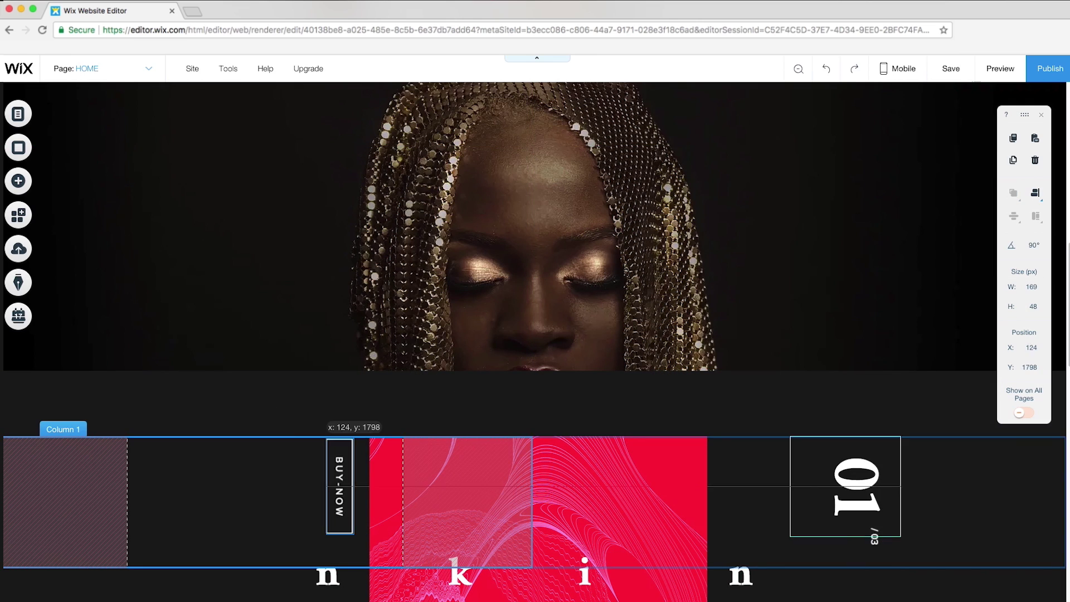
drag(208, 486, 172, 486)
Shorten the rotated 01 number's box slightly and move the /03 text up to follow it.
click(846, 486)
click(861, 402)
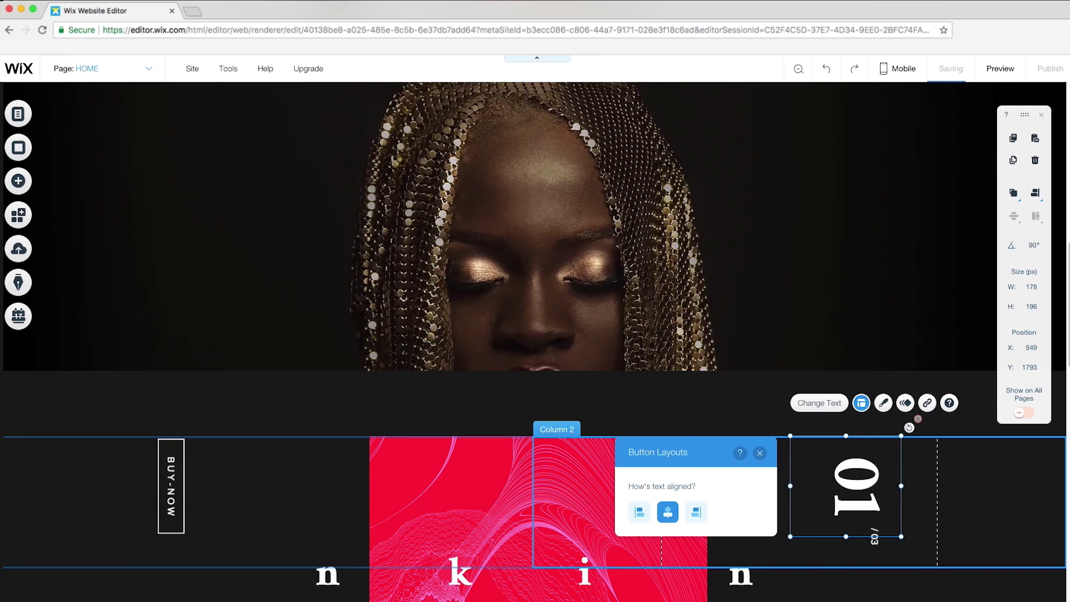
drag(845, 536, 846, 525)
drag(875, 536, 875, 521)
click(874, 585)
Add a button over the lower middle of the album hover box and label it "LISTEN".
scroll(534, 390, down, 4)
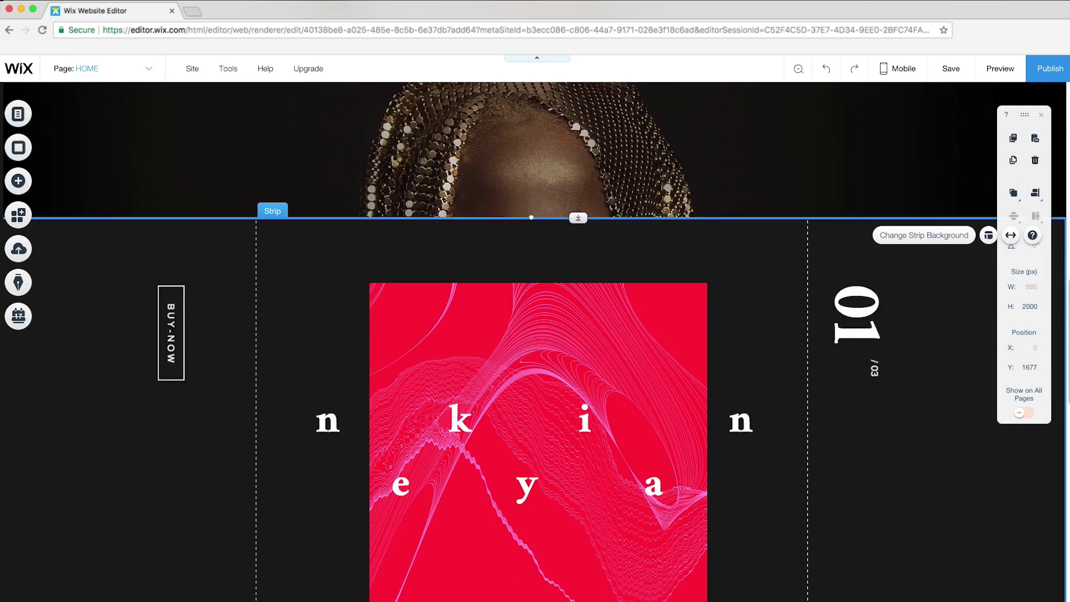
click(781, 256)
click(534, 390)
scroll(534, 390, down, 1)
click(18, 180)
click(62, 224)
drag(154, 262, 537, 446)
click(527, 416)
text(LISTEN)
click(636, 497)
Adjust the LISTEN button's horizontal position near the album cover's lower edge.
key(Left)
key(Left)
click(736, 453)
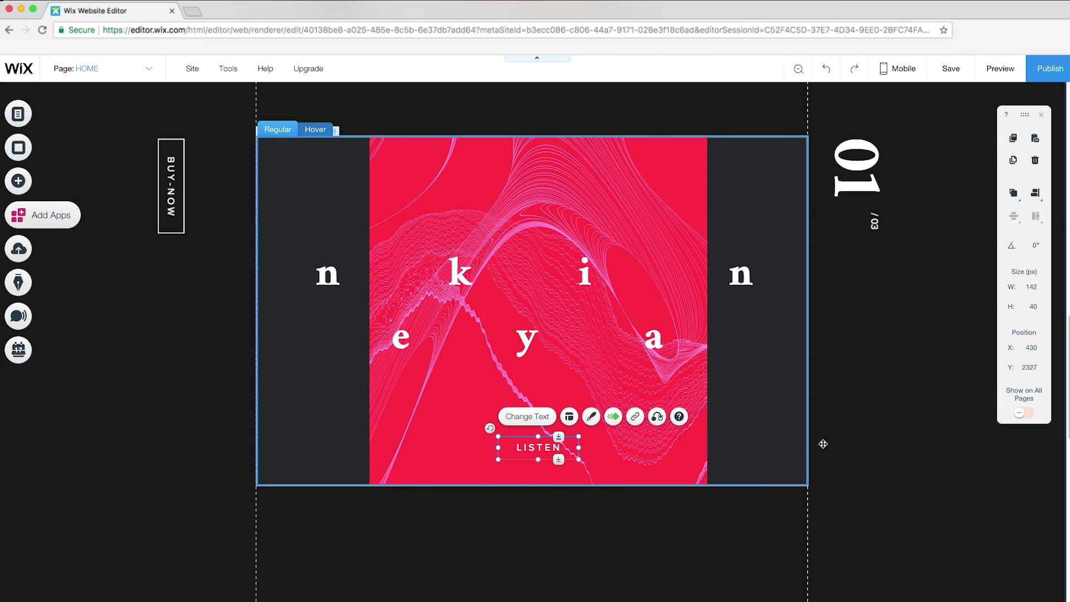
click(1014, 197)
click(579, 434)
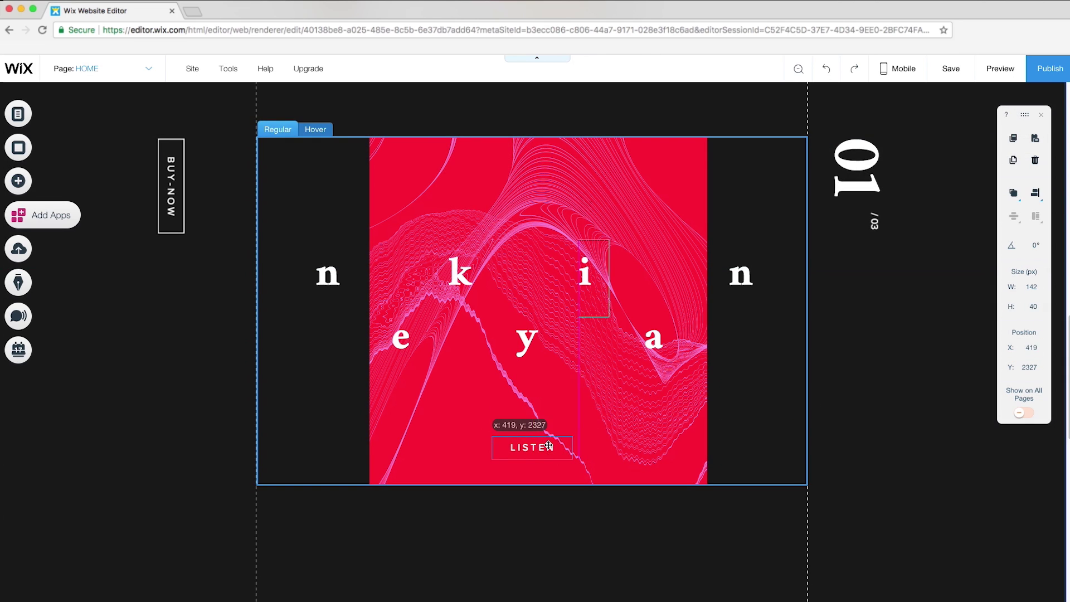
Add a horizontal white line shape just above the LISTEN button in the album hover box.
click(18, 183)
click(62, 191)
drag(203, 173, 541, 432)
click(540, 406)
click(400, 419)
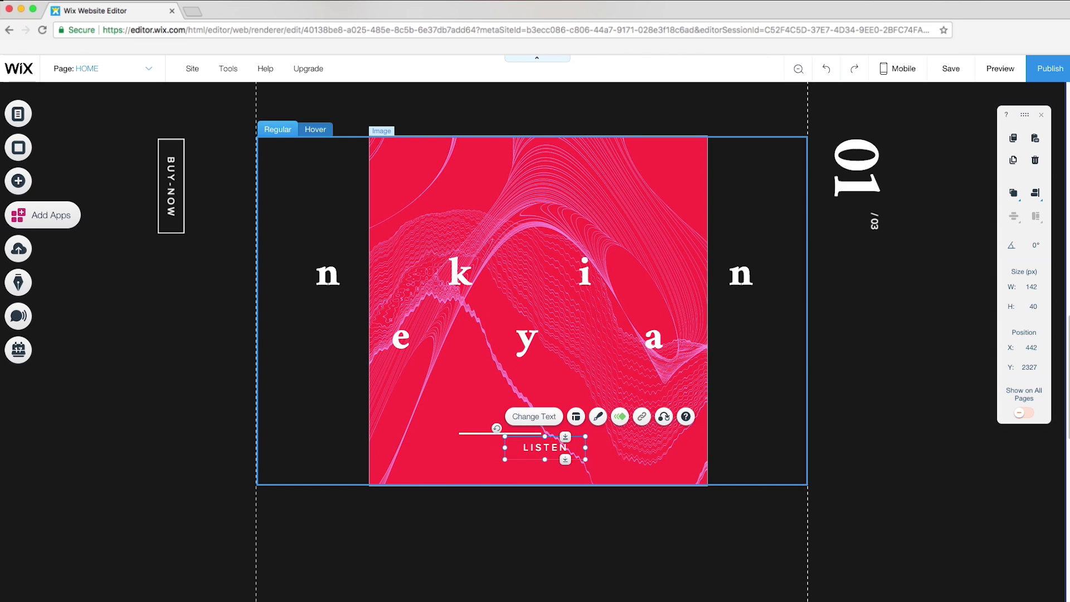
Show the LISTEN button and line in both hover box states, and shorten the hover-state line to the word's width.
click(663, 416)
click(496, 433)
click(604, 405)
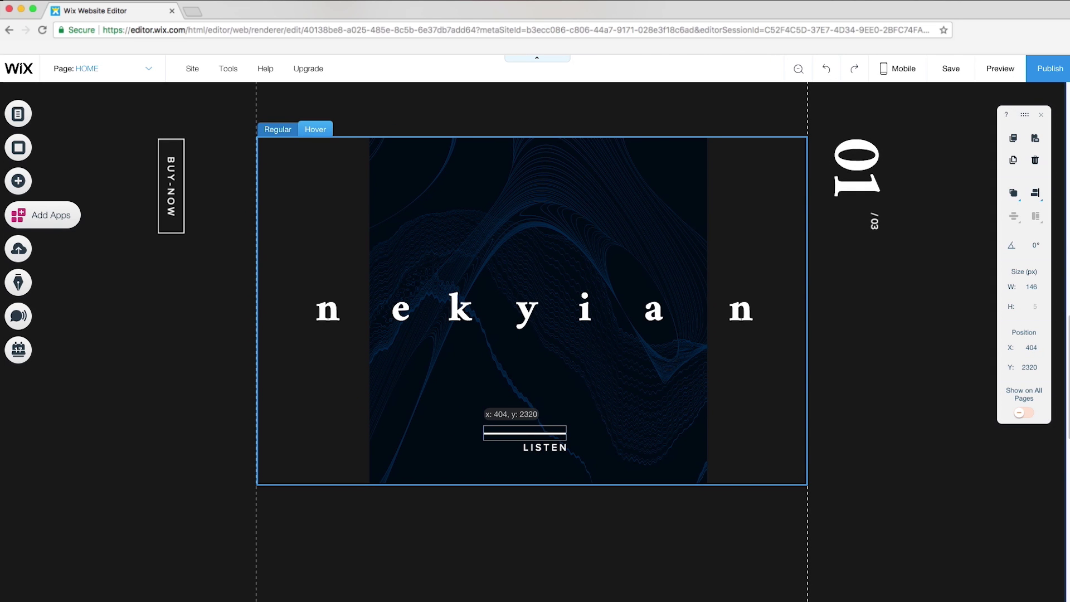
drag(483, 432, 508, 433)
click(535, 530)
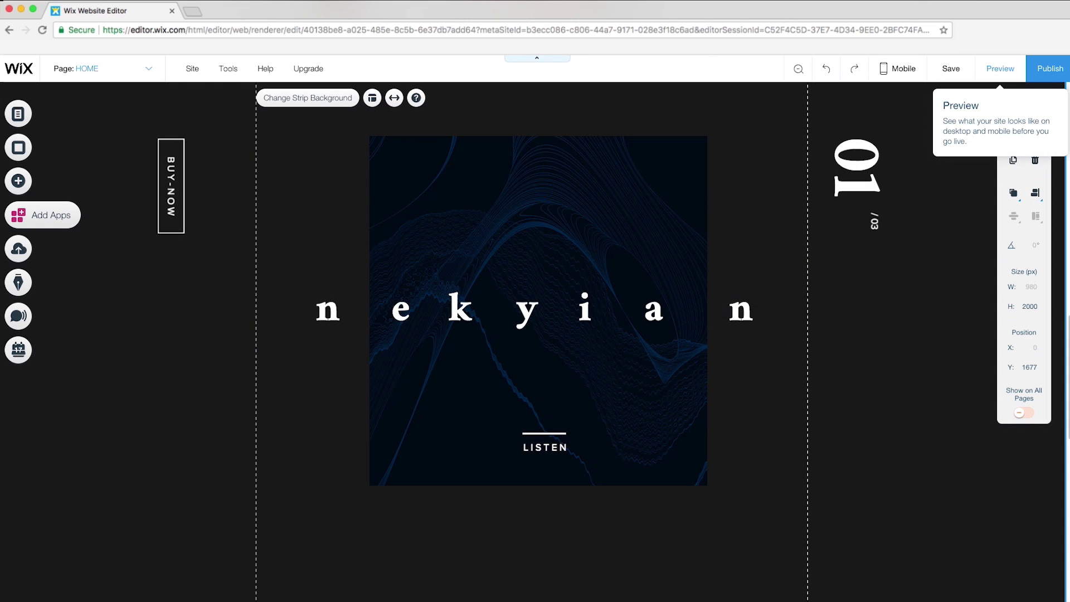
Preview the album hover box with its LISTEN button and line, and return to the editor.
click(1000, 68)
click(1001, 68)
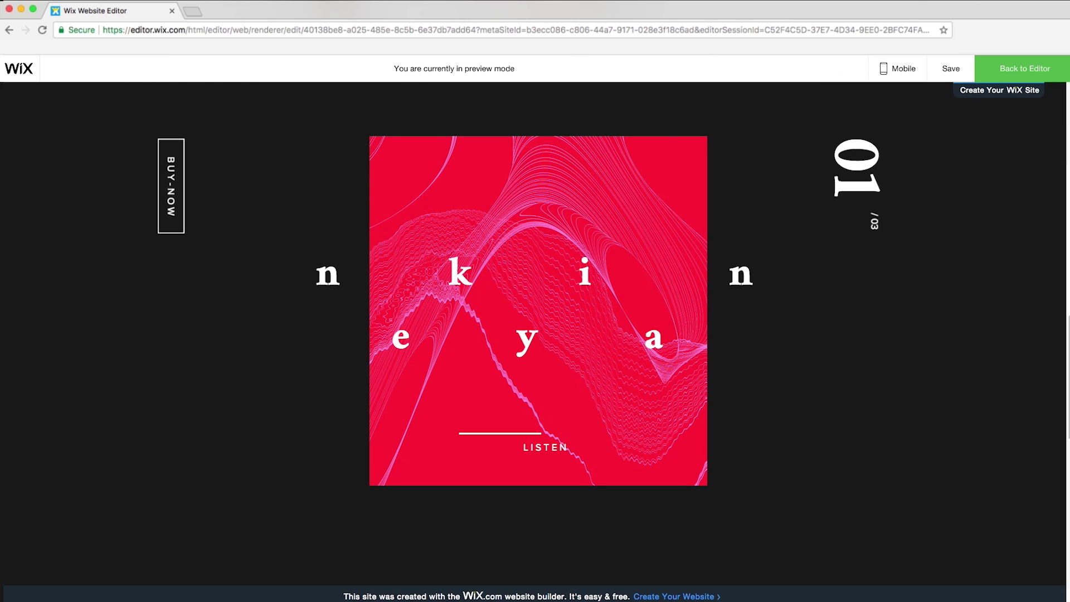
click(1023, 68)
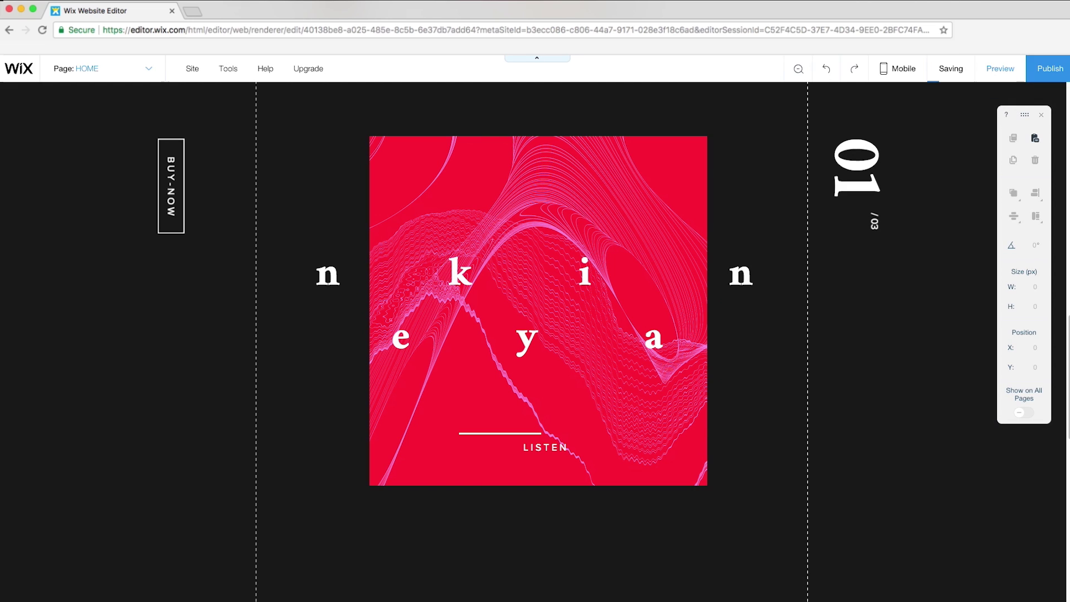
Duplicate the album hover box with its number and buy button strip, and move the copy below the original, aligned with it.
click(932, 169)
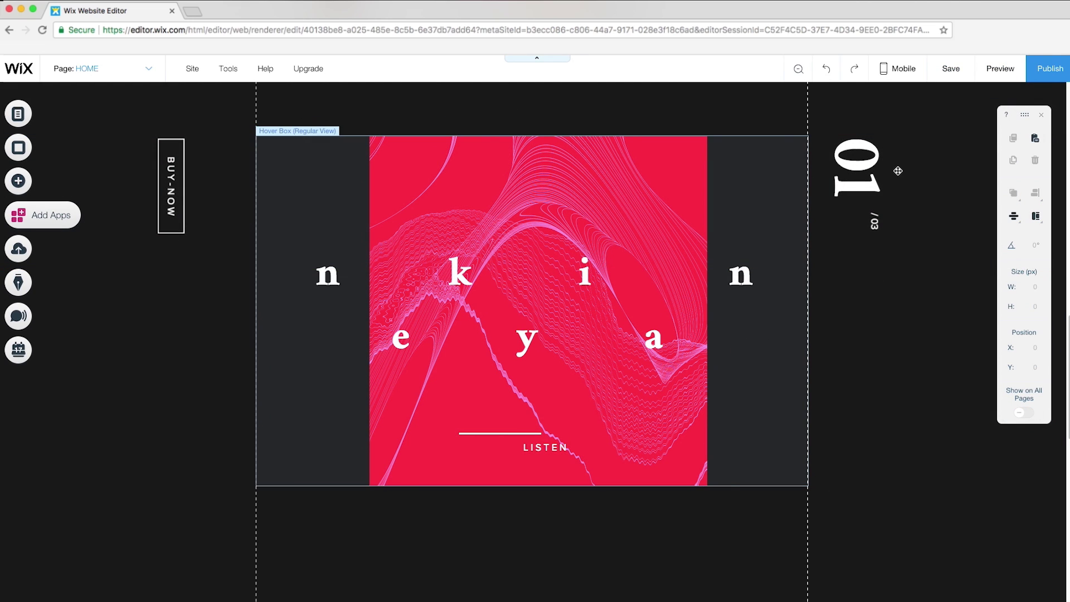
key(ctrl+d)
key(shift+Down)
key(shift+Down)
key(shift+Down)
key(shift+Down)
key(shift+Down)
key(shift+Down)
key(shift+Down)
key(shift+Down)
key(shift+Down)
key(shift+Down)
key(shift+Down)
key(shift+Down)
key(shift+Down)
key(shift+Down)
key(shift+Down)
key(shift+Down)
key(shift+Down)
key(shift+Down)
key(shift+Down)
key(shift+Down)
scroll(747, 363, down, 5)
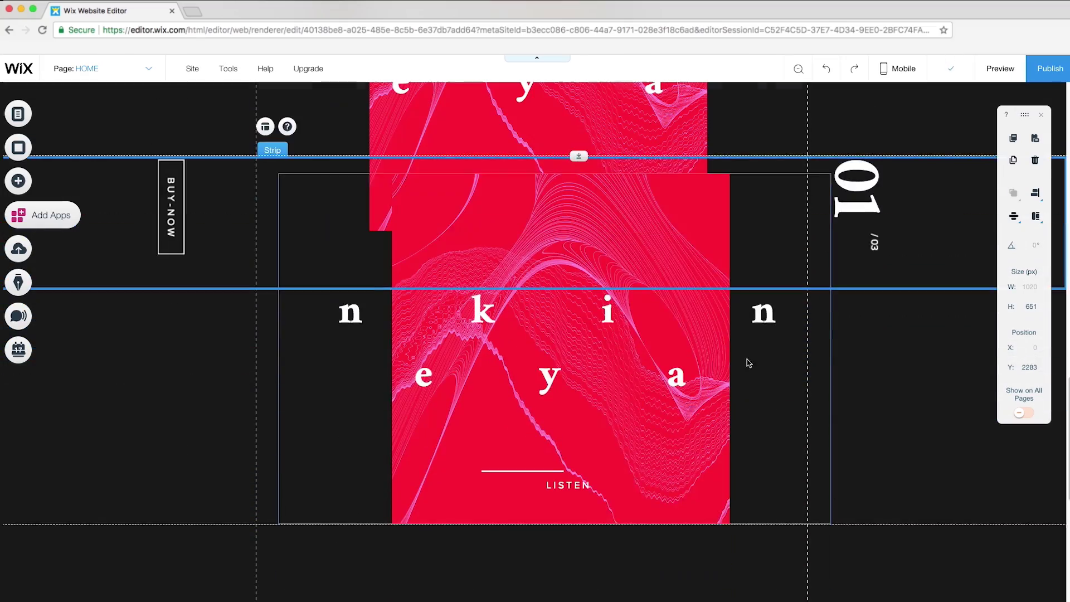
key(shift+Down)
key(shift+Down)
key(shift+Down)
key(shift+Down)
key(shift+Down)
key(shift+Down)
key(shift+Down)
key(shift+Down)
key(shift+Down)
key(shift+Down)
key(shift+Down)
key(shift+Down)
key(shift+Down)
key(shift+Down)
key(shift+Down)
key(shift+Down)
key(shift+Down)
key(shift+Down)
key(shift+Down)
key(shift+Down)
drag(779, 314, 767, 312)
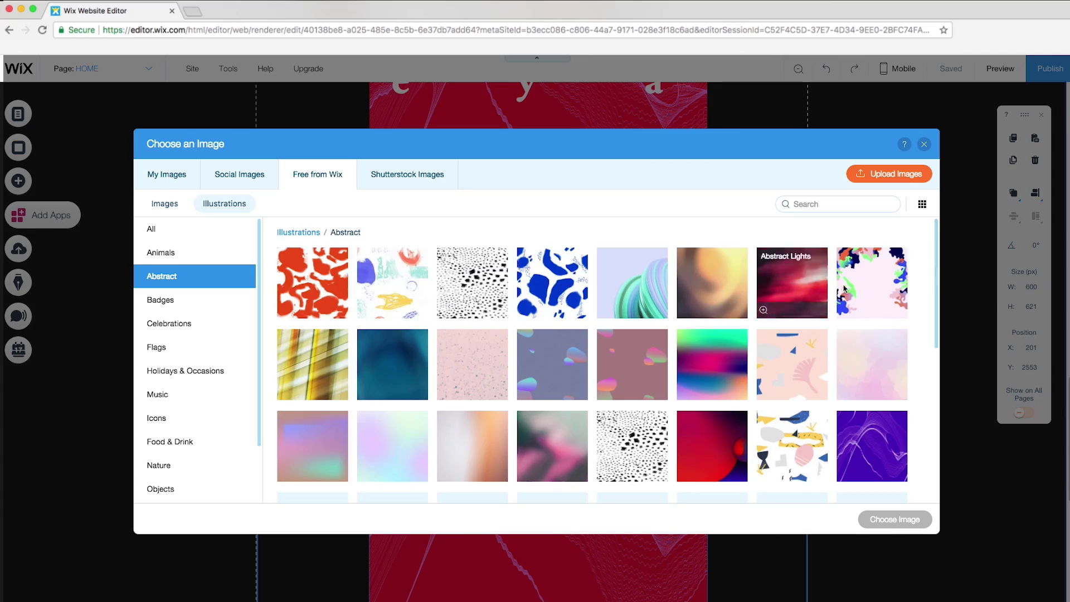
Replace the second album's cover with another abstract illustration and return its hover box to the regular state.
scroll(597, 346, down, 10)
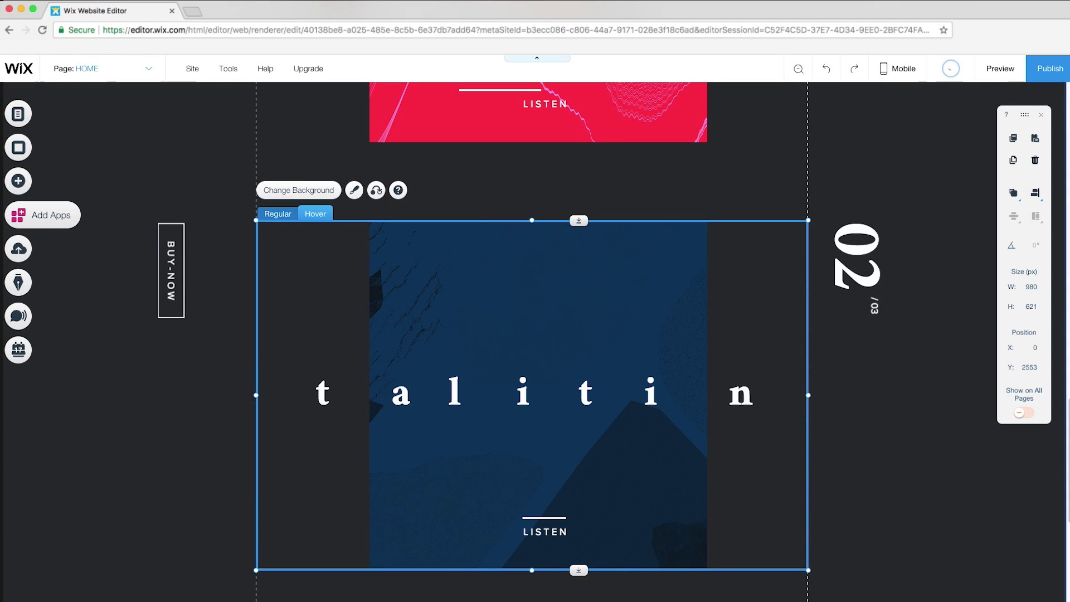
click(277, 214)
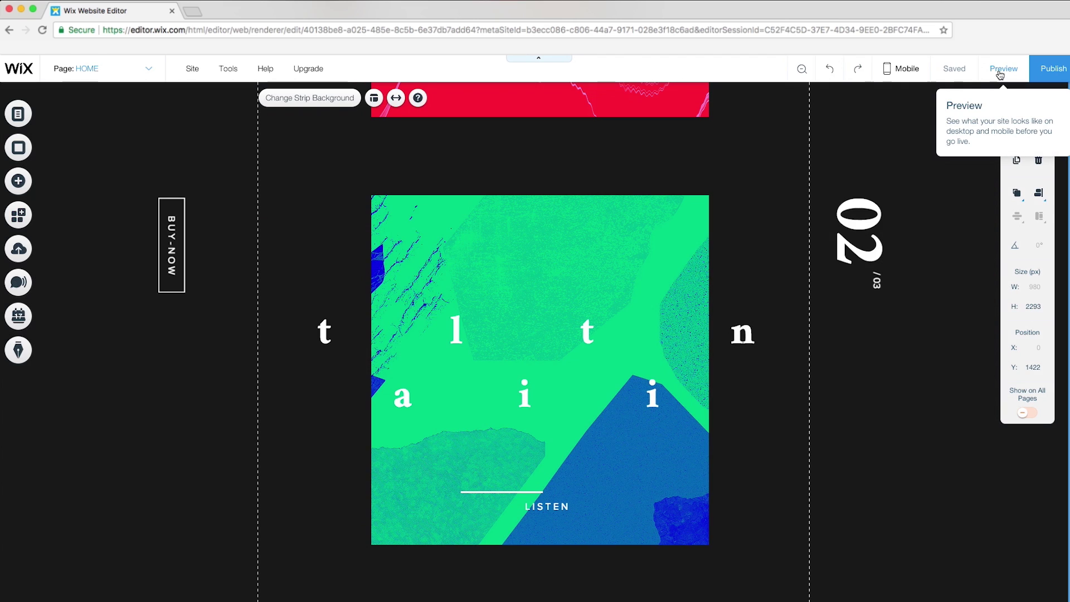
Preview the hover animations of the second and third albums.
click(1000, 68)
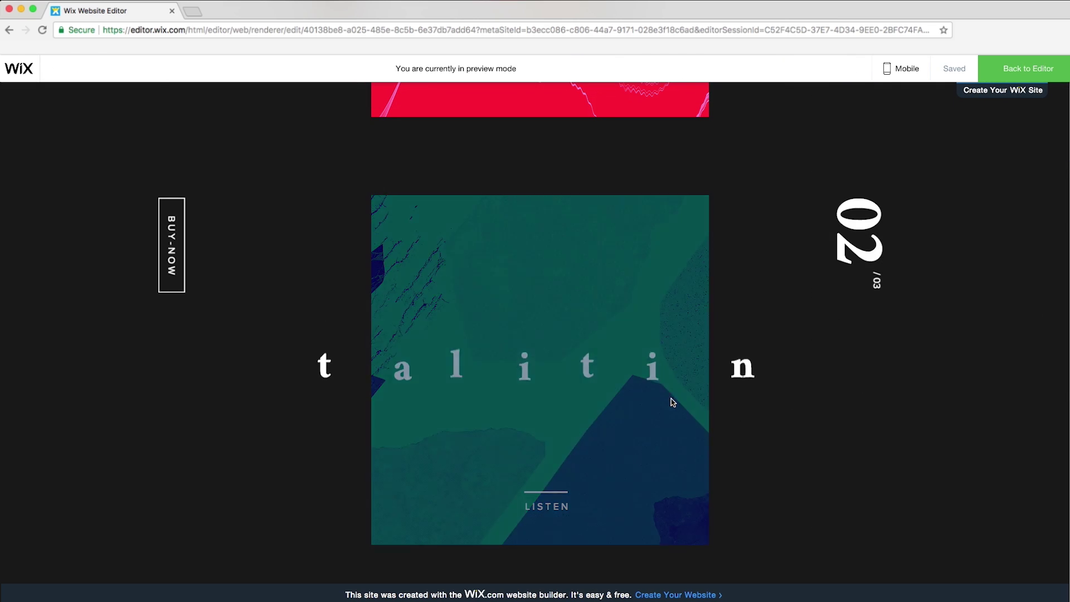
click(1006, 75)
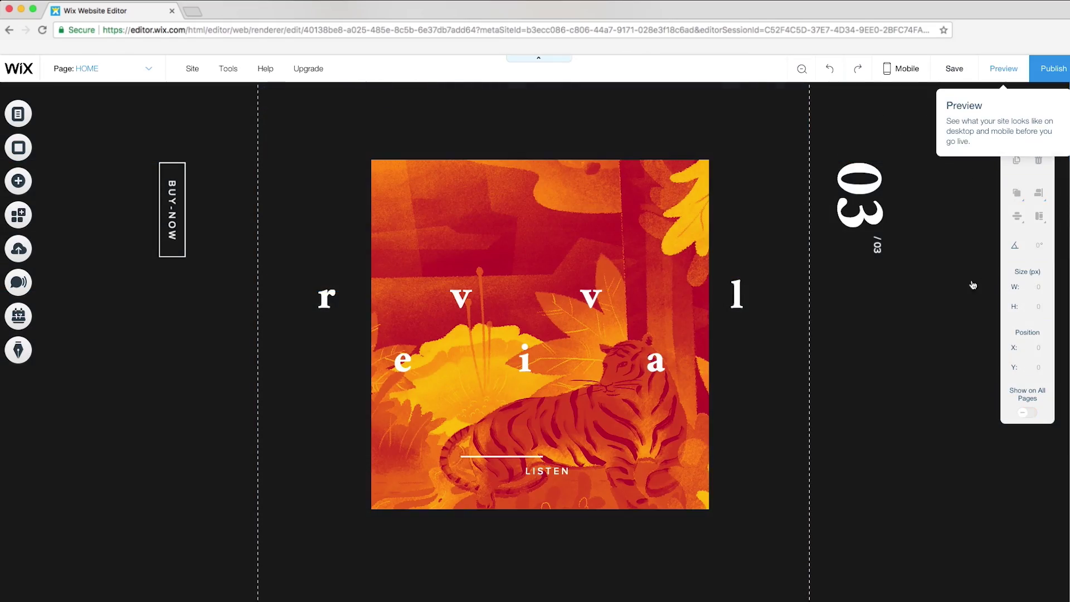
click(1003, 68)
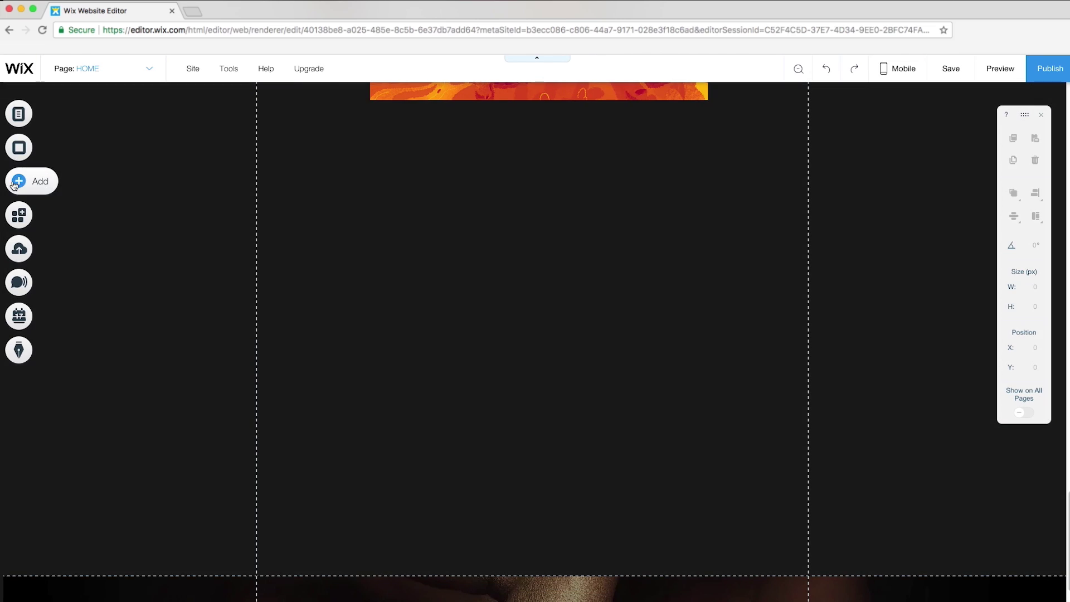
Add the info section's text below the third album and open the animation settings of the bio's first line.
click(18, 181)
drag(147, 324, 479, 241)
click(482, 213)
click(731, 434)
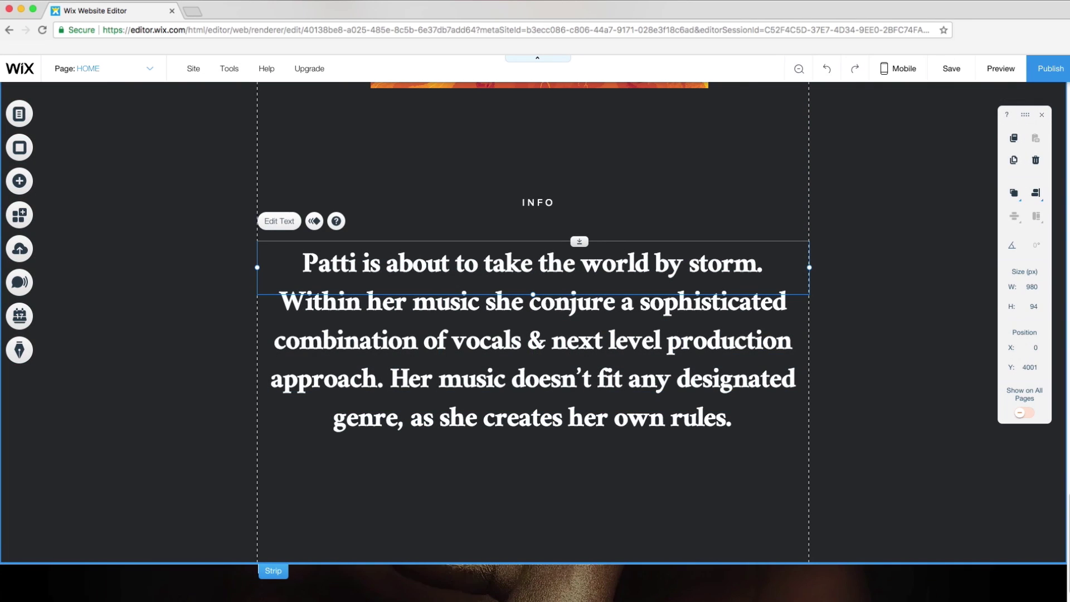
click(314, 221)
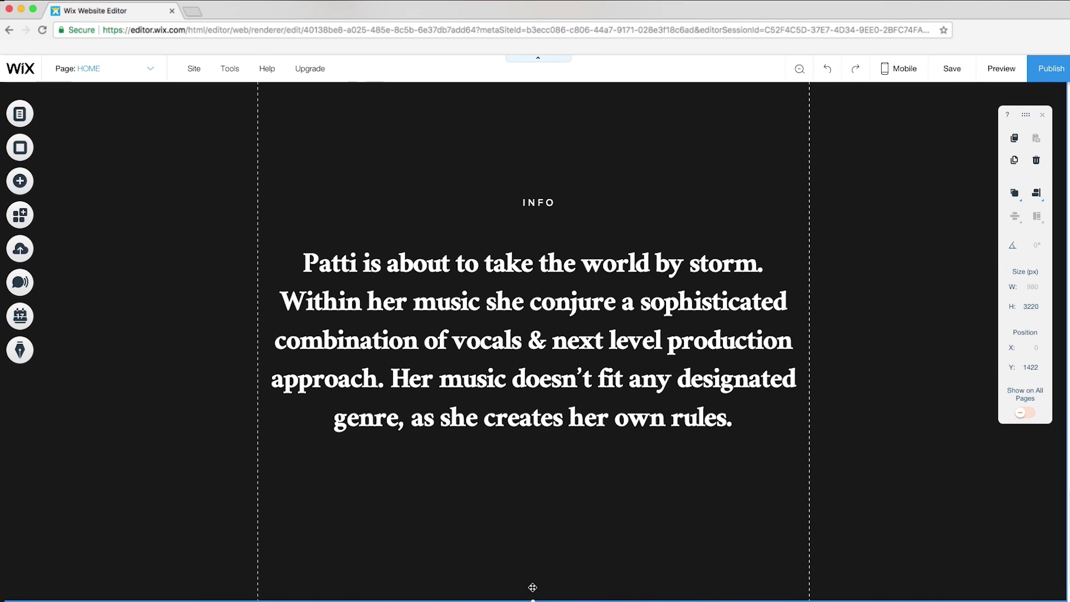
Extend the black strip to a height of 3724 px and add the Fresh Market box slideshow below the bio text.
scroll(538, 560, down, 5)
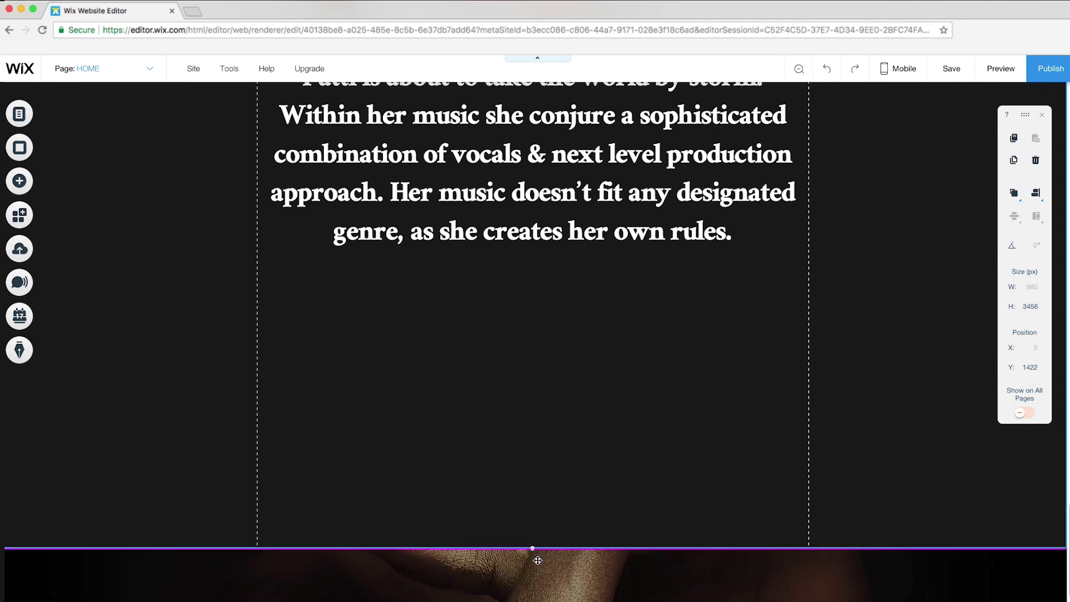
drag(538, 560, 537, 599)
click(19, 180)
click(71, 207)
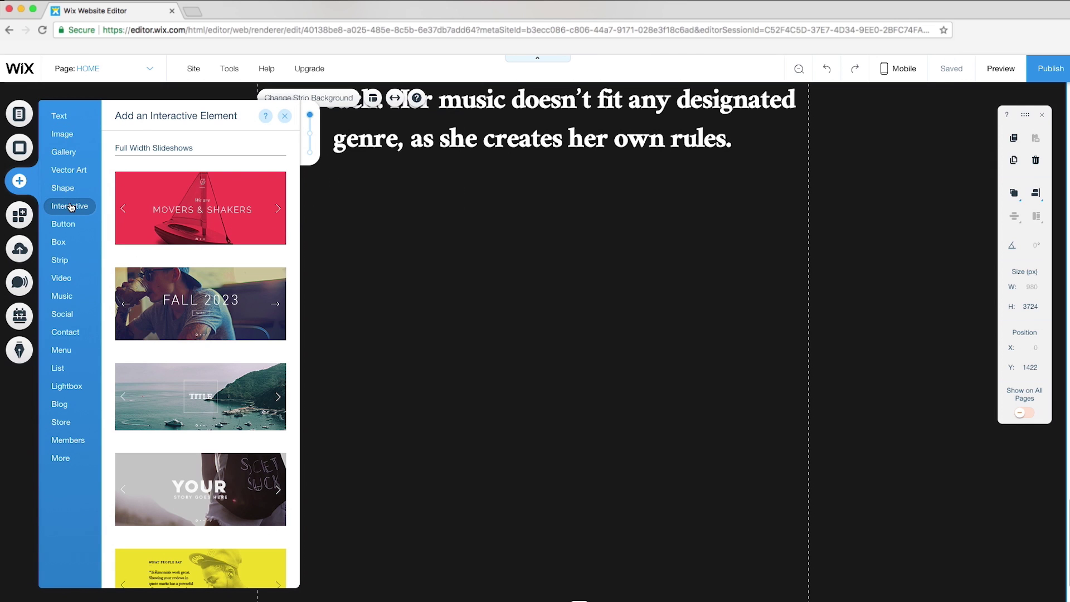
scroll(261, 254, down, 15)
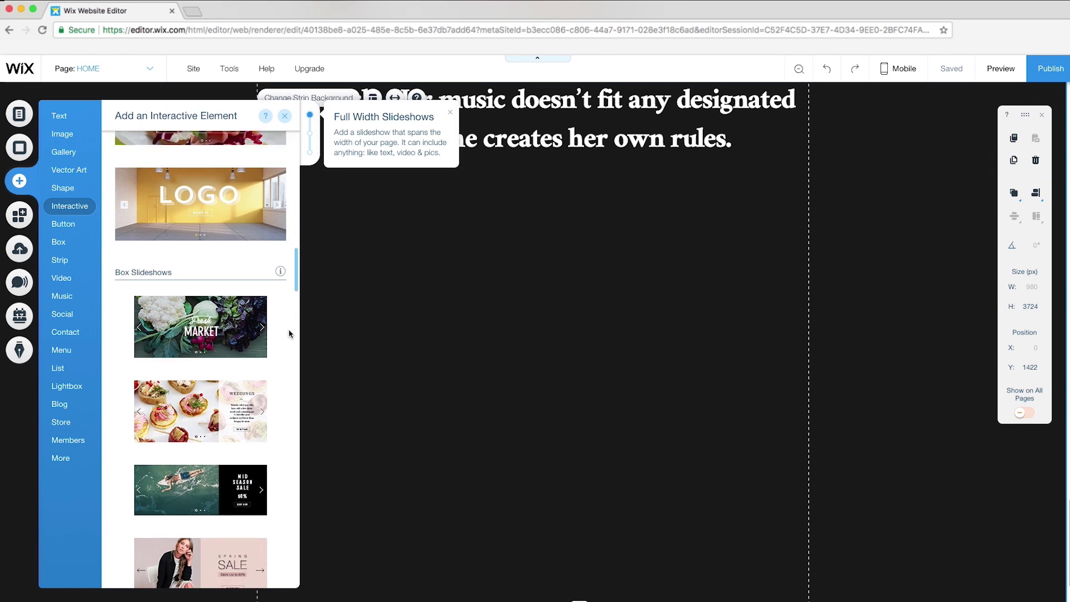
drag(268, 308, 726, 466)
Delete the "Fresh" and "MARKET" texts from the slideshow's first slide.
click(553, 433)
key(Delete)
click(549, 448)
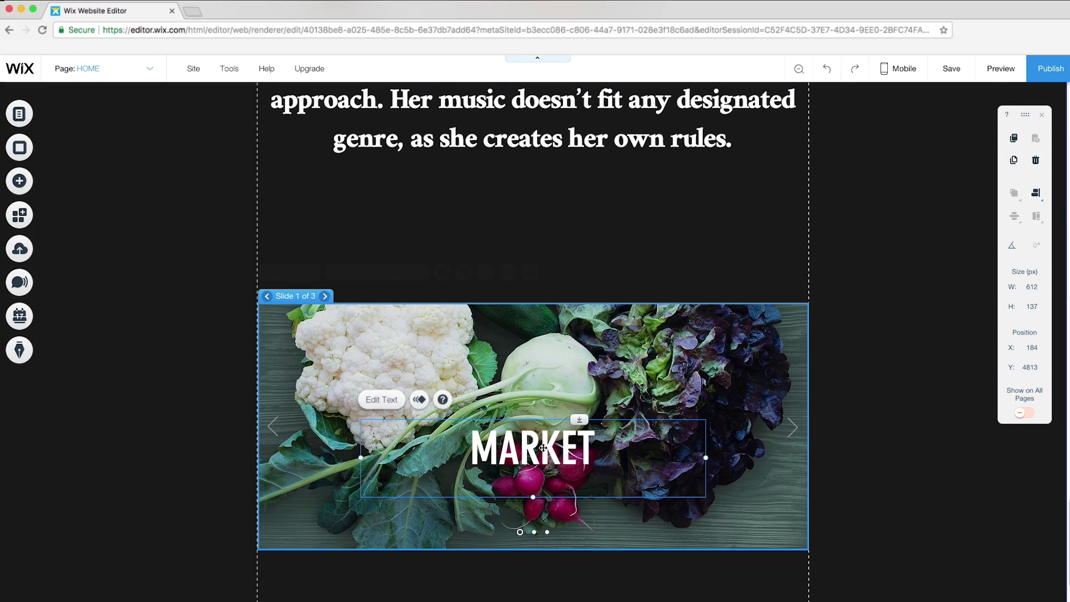
key(Delete)
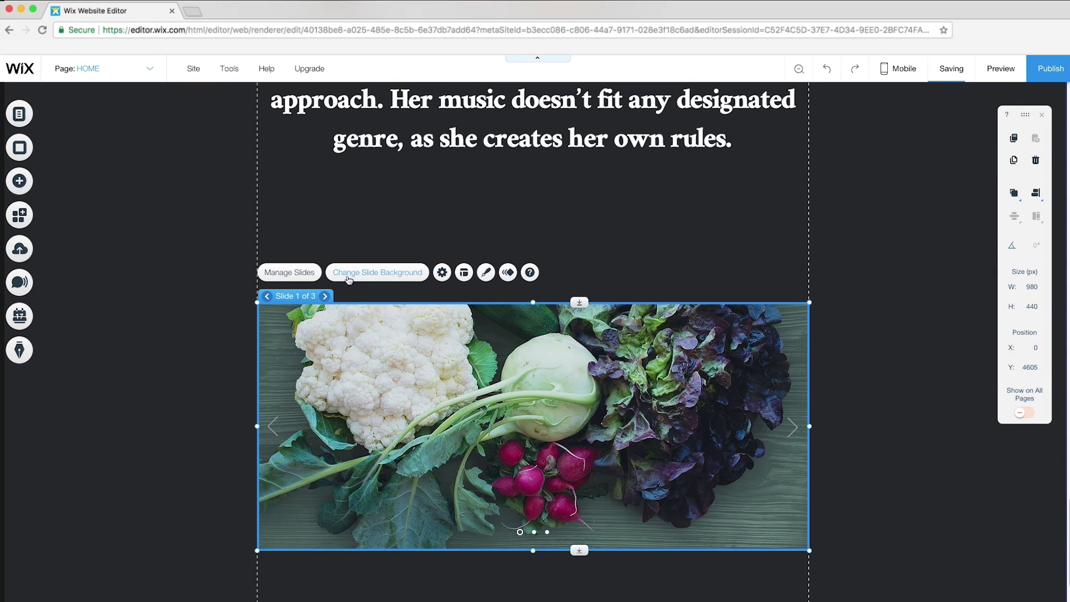
Set the first slide's background to the uploaded dark face video and increase the slideshow's height to 514 px.
click(363, 273)
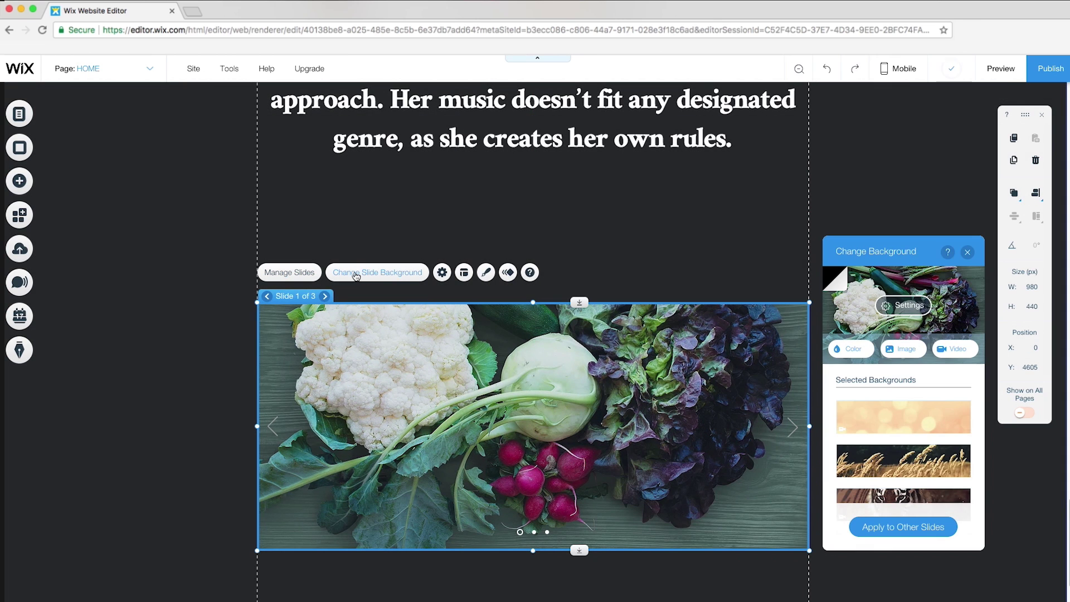
click(955, 348)
click(313, 345)
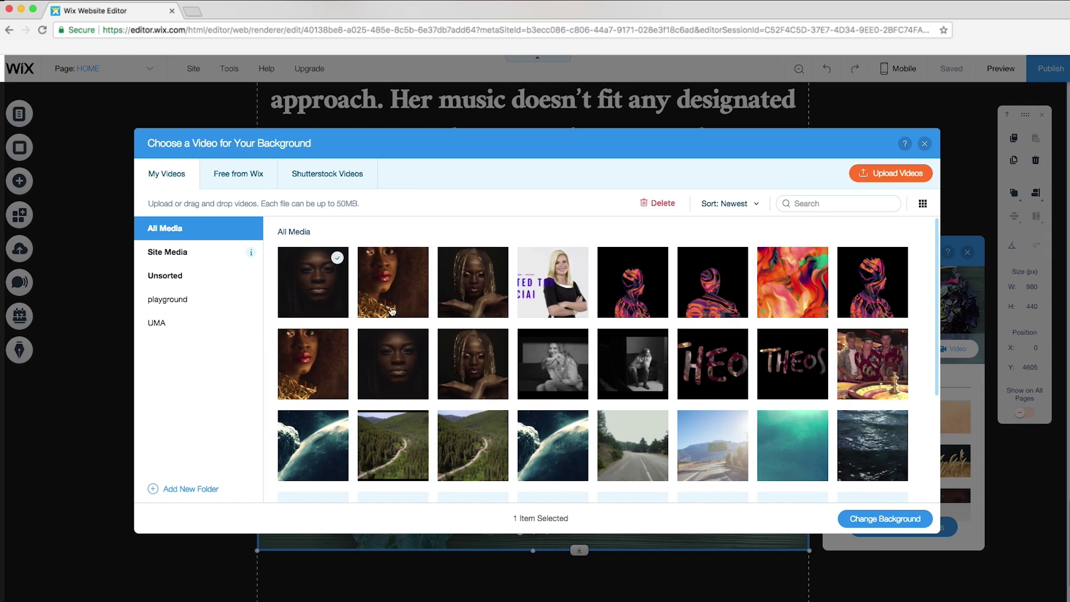
click(865, 521)
drag(545, 558, 535, 596)
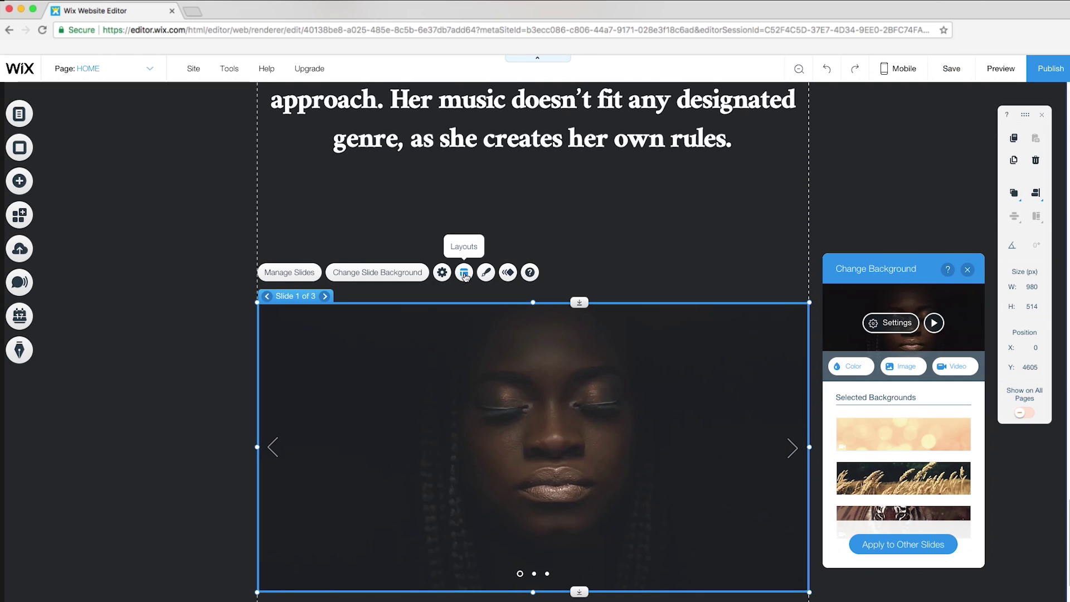
Hide the slideshow's navigation arrows and slide buttons.
click(464, 274)
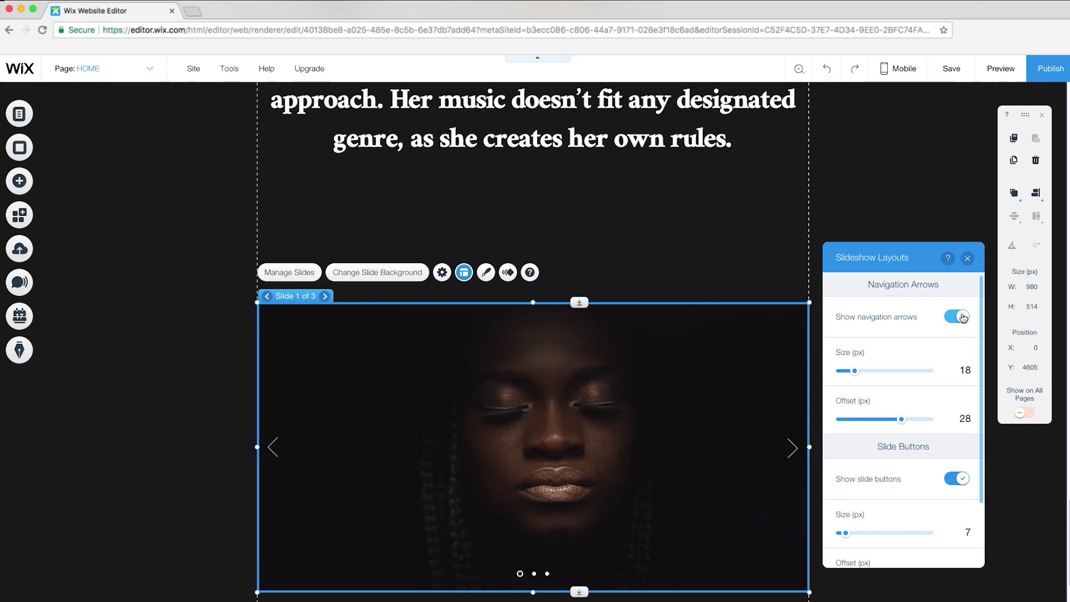
click(963, 317)
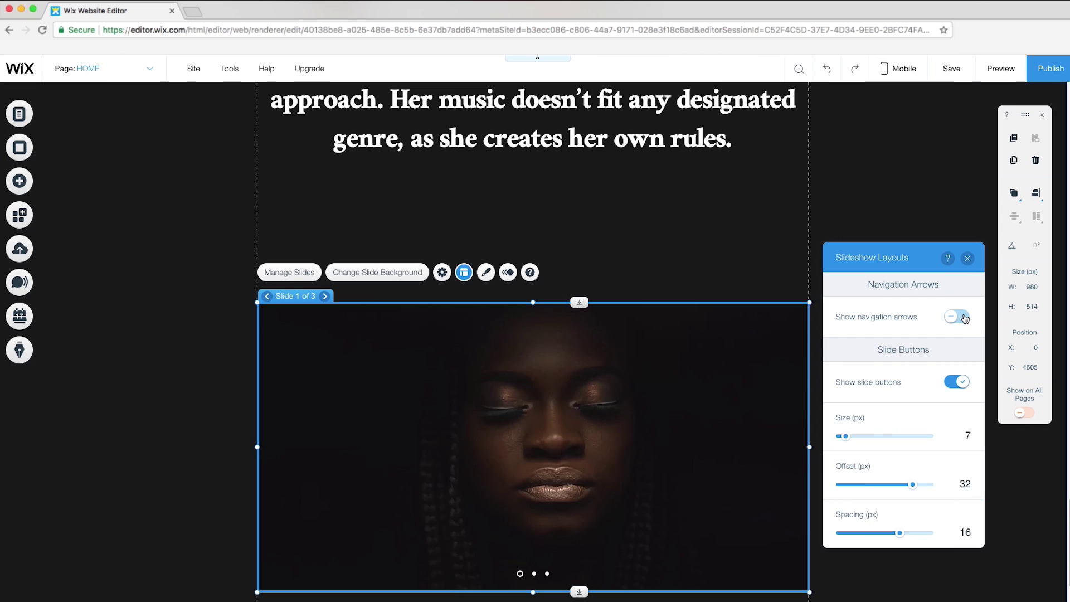
click(957, 383)
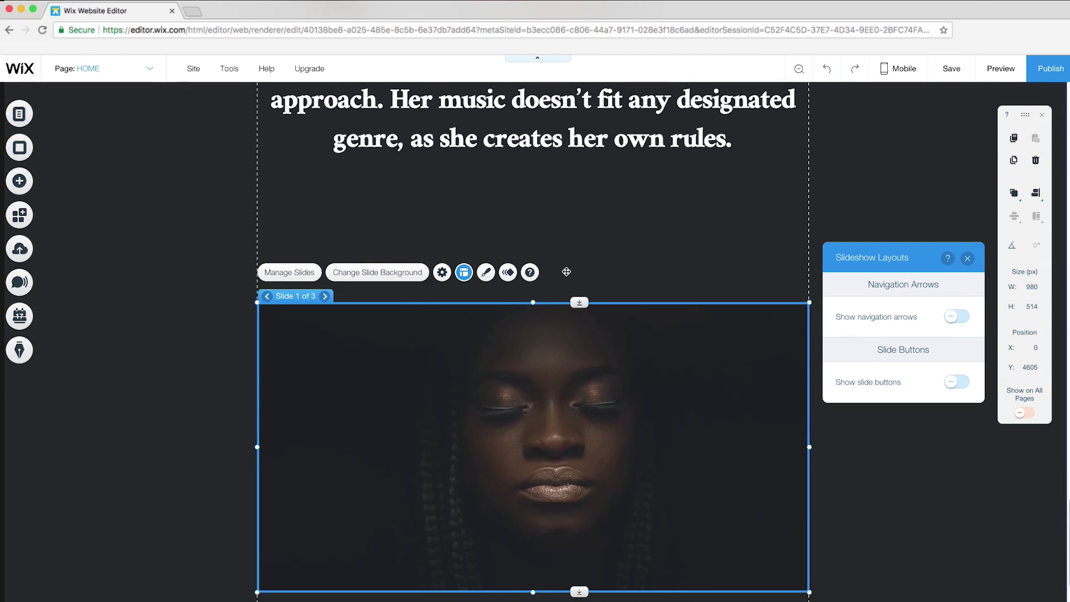
Check the slideshow's design options and turn its navigation arrows back on.
click(483, 275)
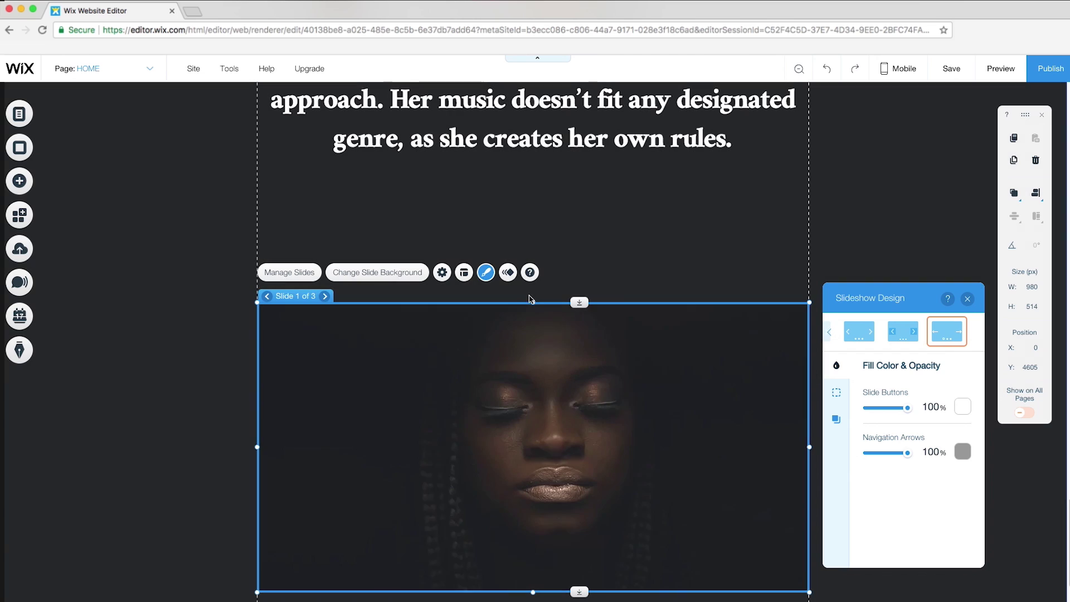
click(463, 272)
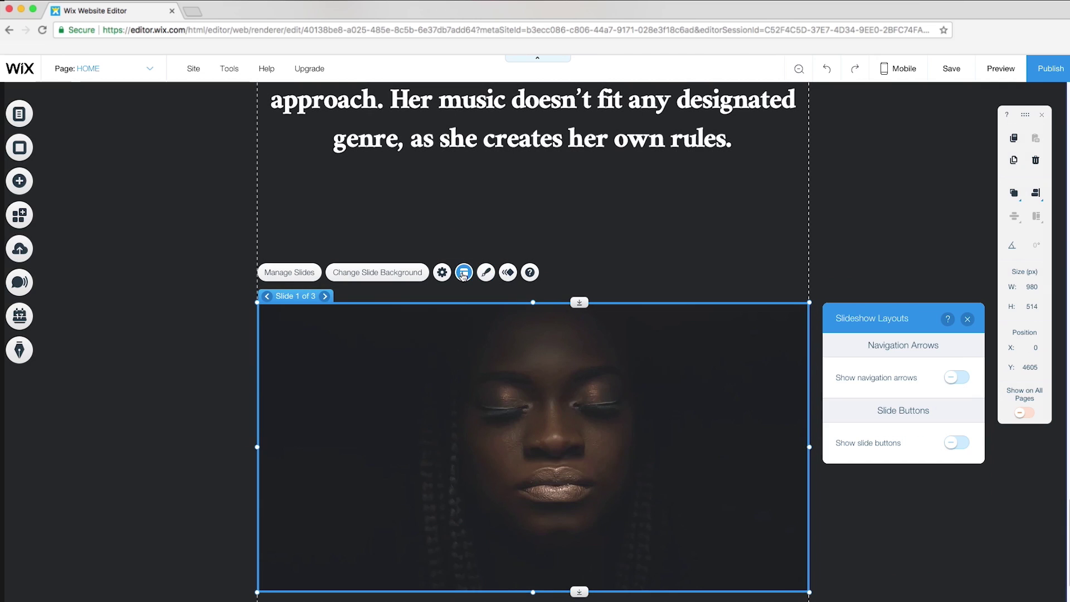
click(956, 378)
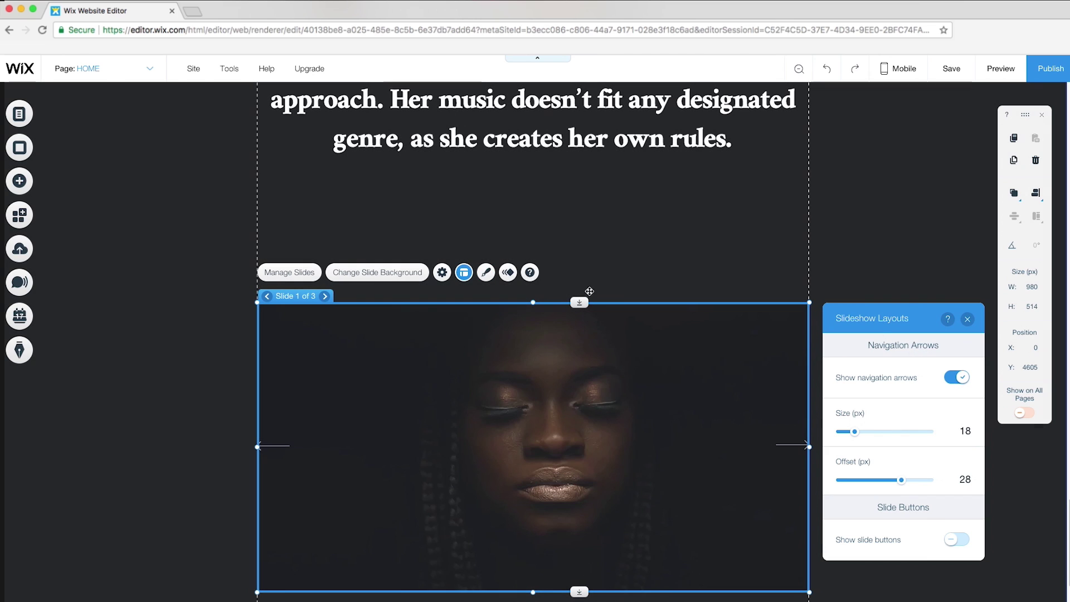
Give the slideshow's navigation arrows the thin chevron design, with white and the gray #A3A3A3 as their colors.
click(486, 272)
click(964, 453)
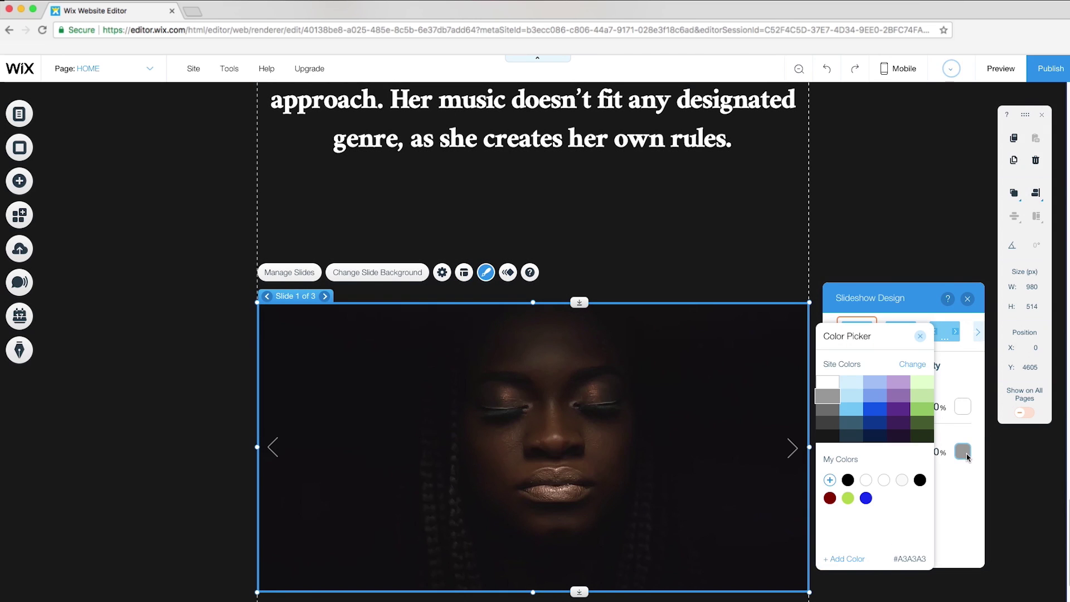
click(920, 336)
click(968, 299)
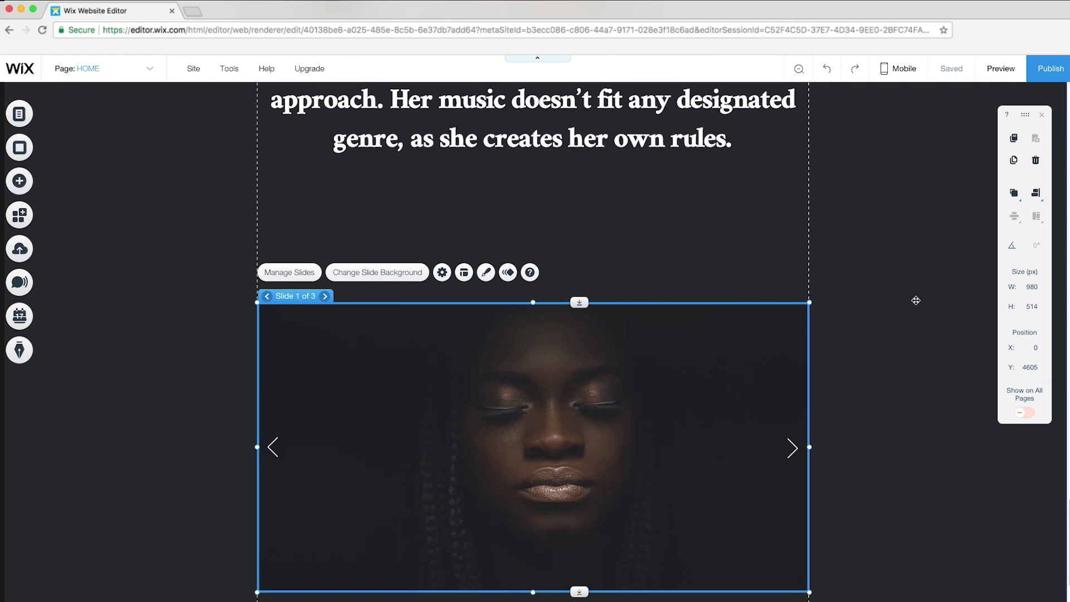
Add a text button reading "/01" to the upper right corner of slide 1 and rotate it 90°.
click(19, 181)
click(63, 223)
drag(153, 327, 633, 370)
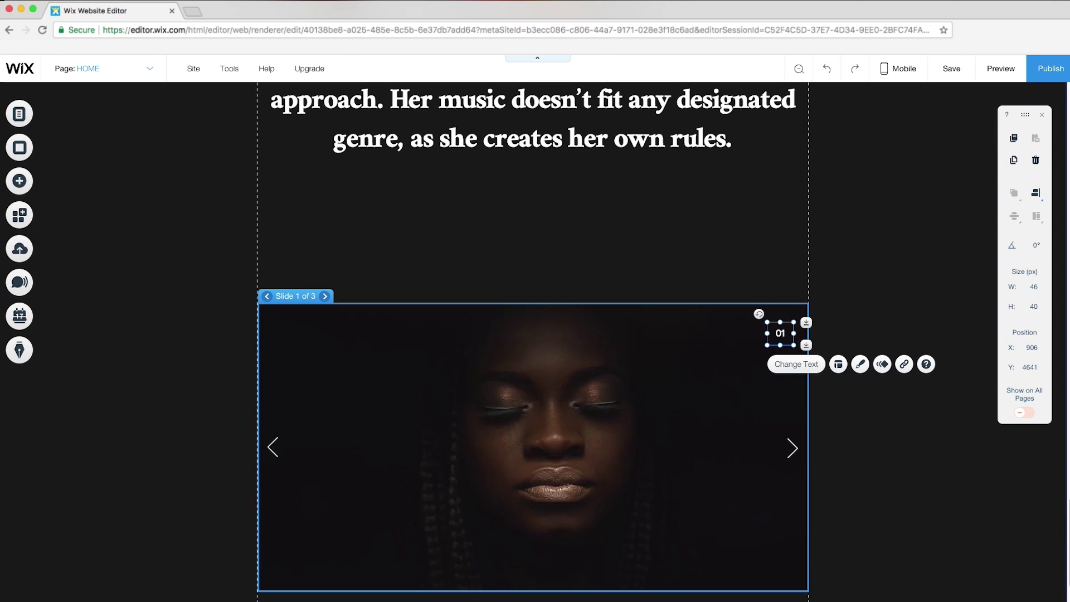
click(795, 364)
drag(759, 314, 809, 303)
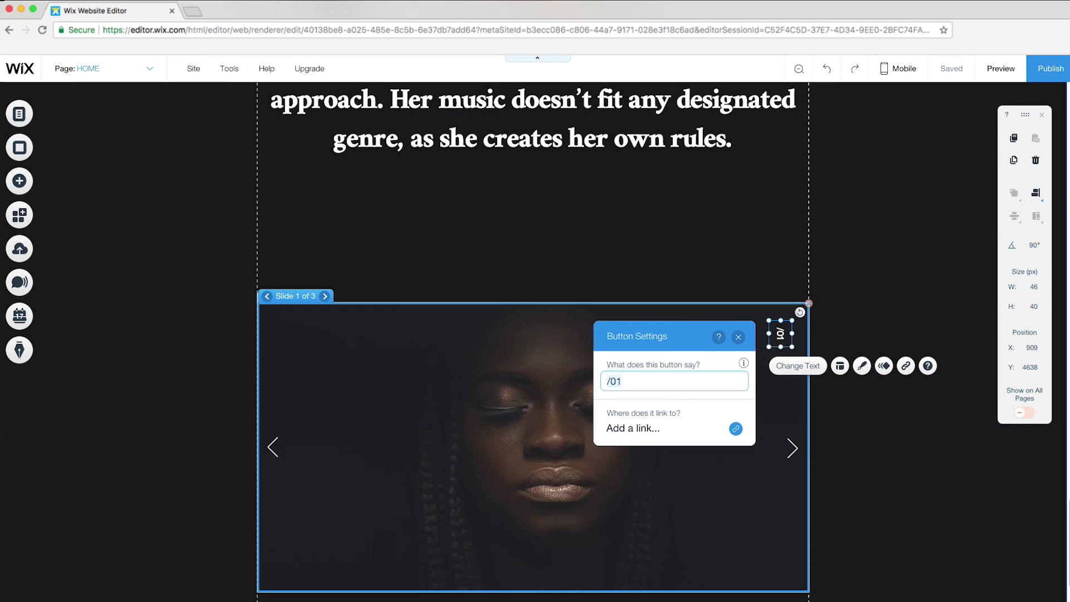
Extend the slideshow upward to a height of 552 px and move the "/01" label up into its corner.
click(534, 303)
drag(534, 302, 533, 282)
drag(780, 333, 780, 306)
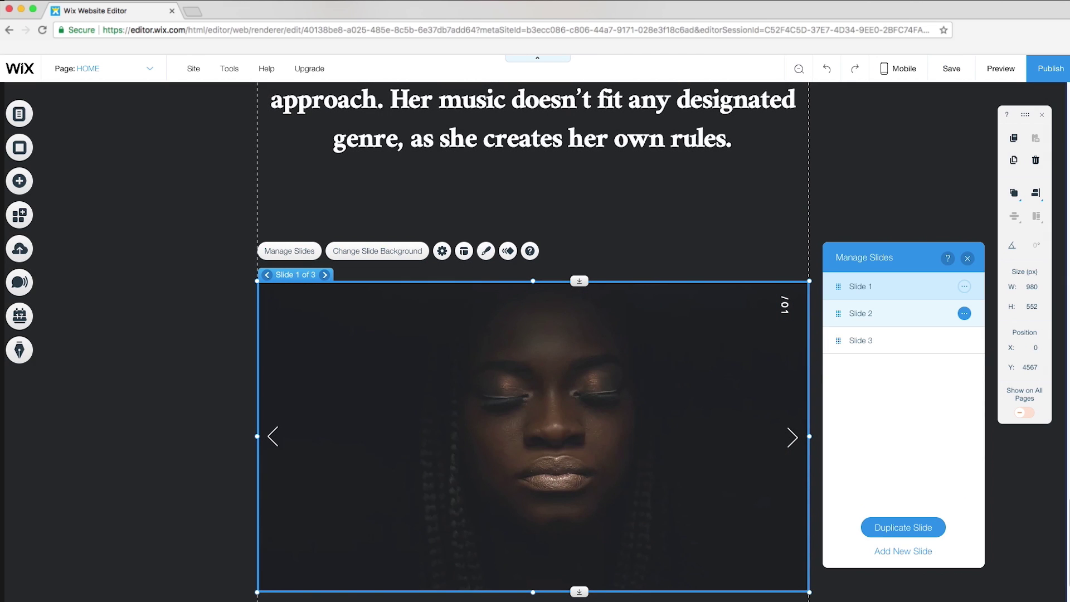
Delete slides 2 and 3 from the slideshow.
click(964, 313)
click(1008, 347)
click(964, 313)
click(1008, 347)
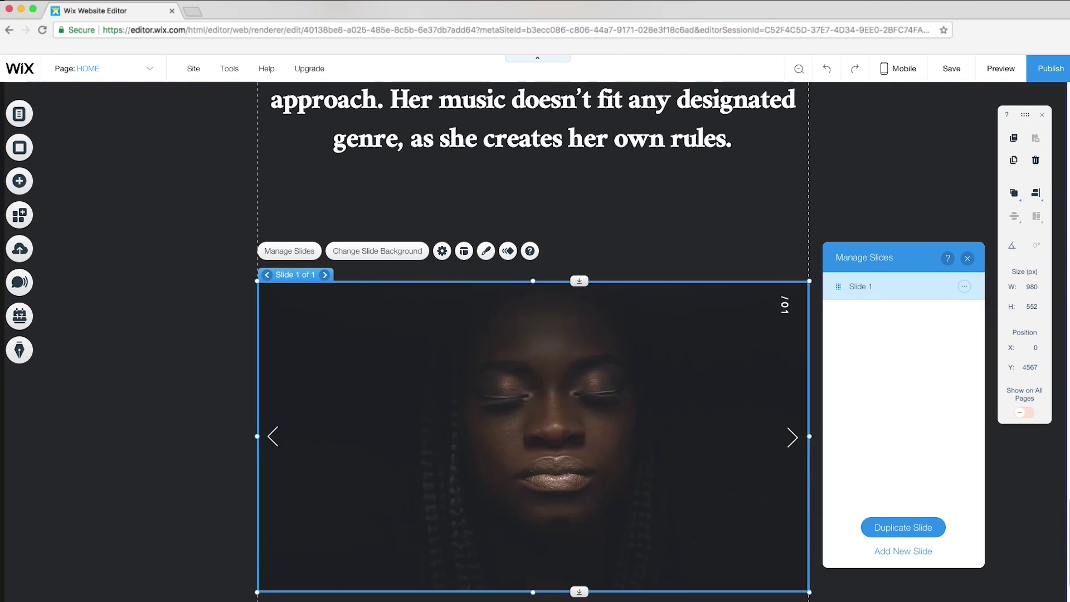
Duplicate slide 1 twice so that the slideshow has three matching slides.
click(964, 287)
click(1012, 303)
click(964, 314)
click(1011, 329)
On slide 2, edit the copied number label and set the background to the uploaded "Dissolve D1257" video.
click(324, 275)
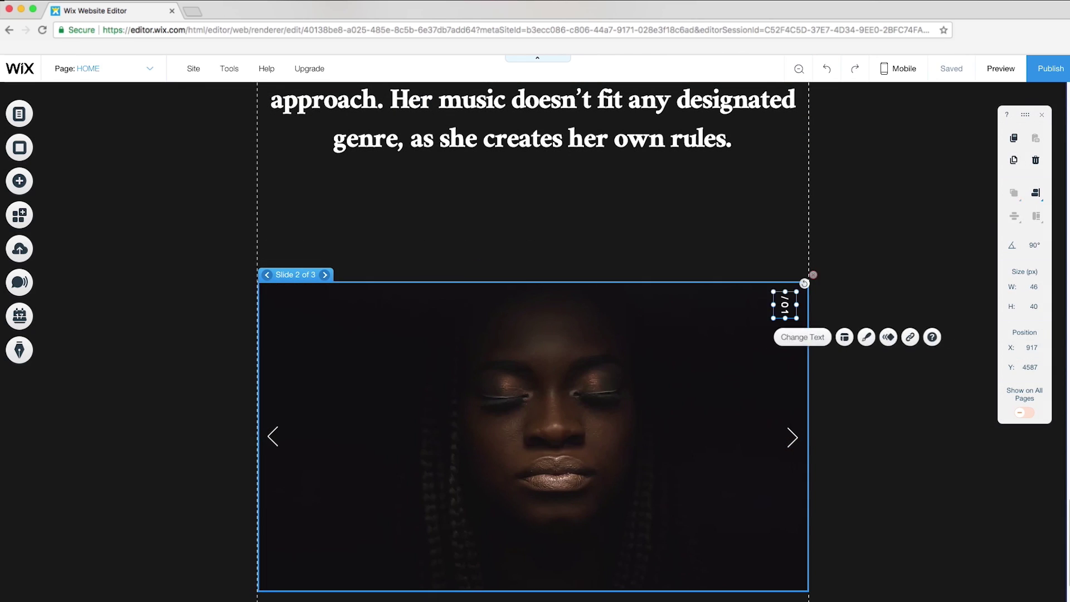
click(802, 336)
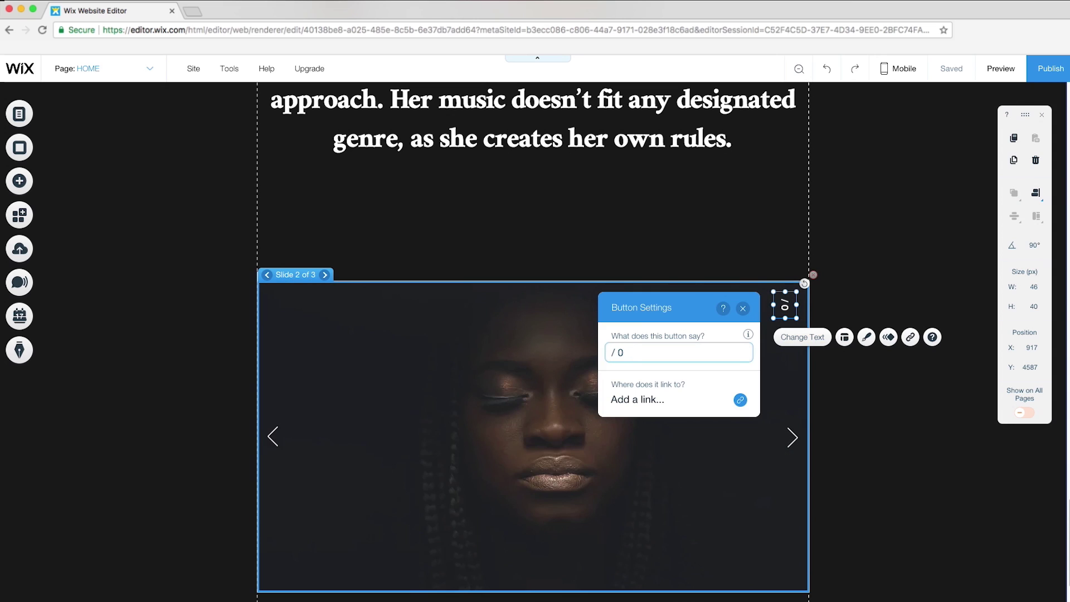
click(501, 357)
click(376, 251)
click(957, 366)
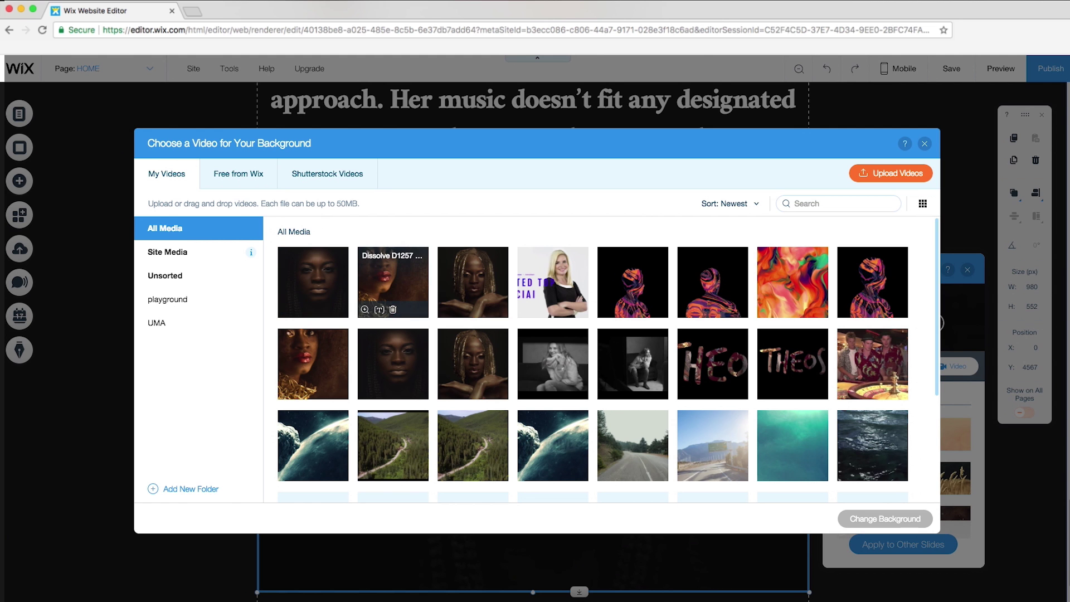
click(885, 519)
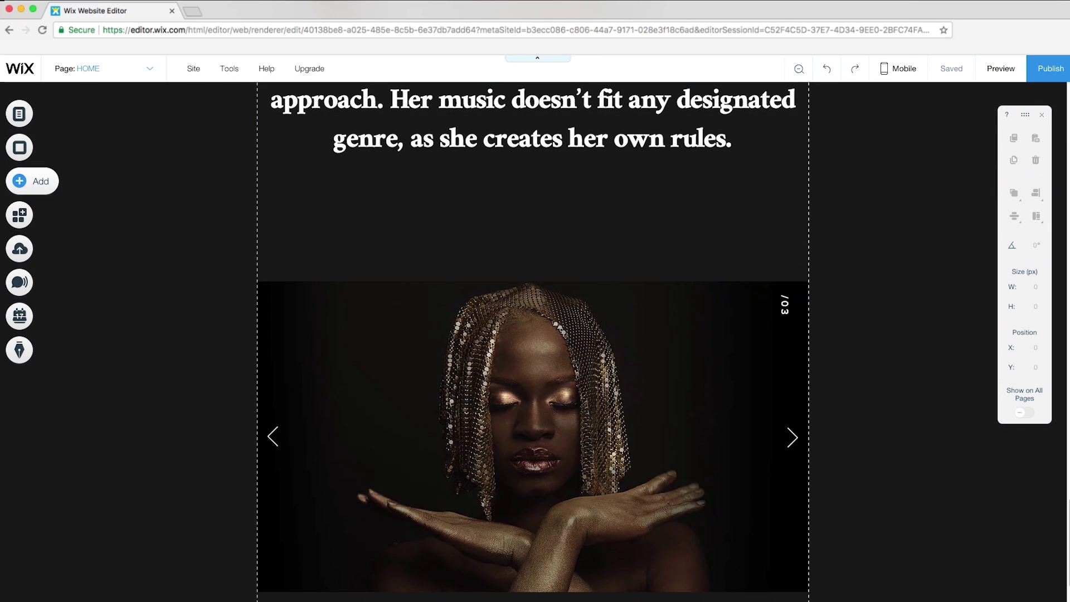
Add a classic white strip to the page and move it up over the slideshow.
click(20, 181)
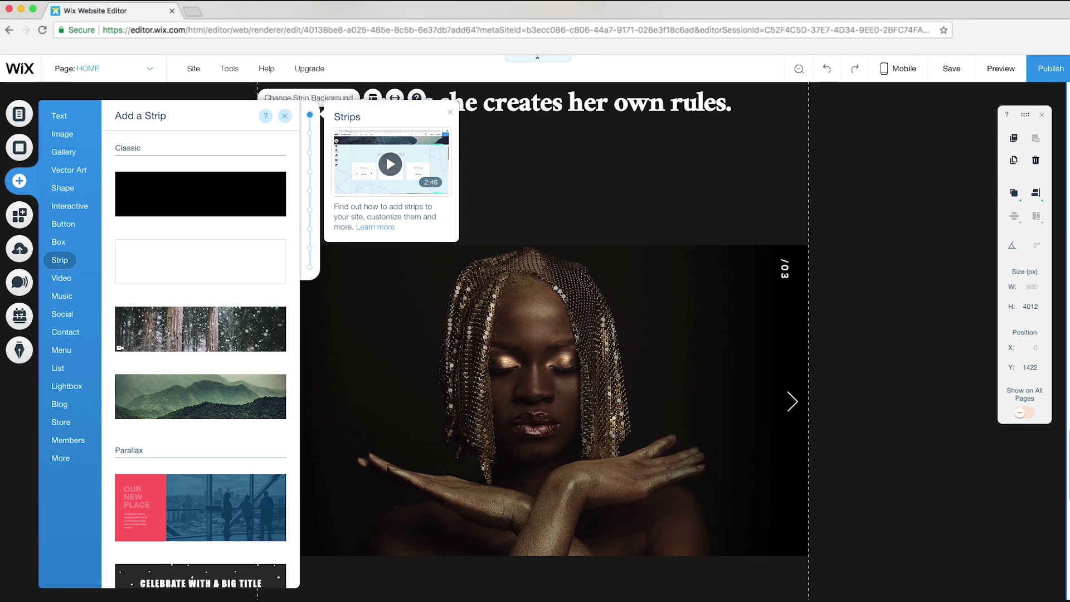
click(200, 261)
drag(532, 444, 532, 278)
scroll(532, 341, up, 5)
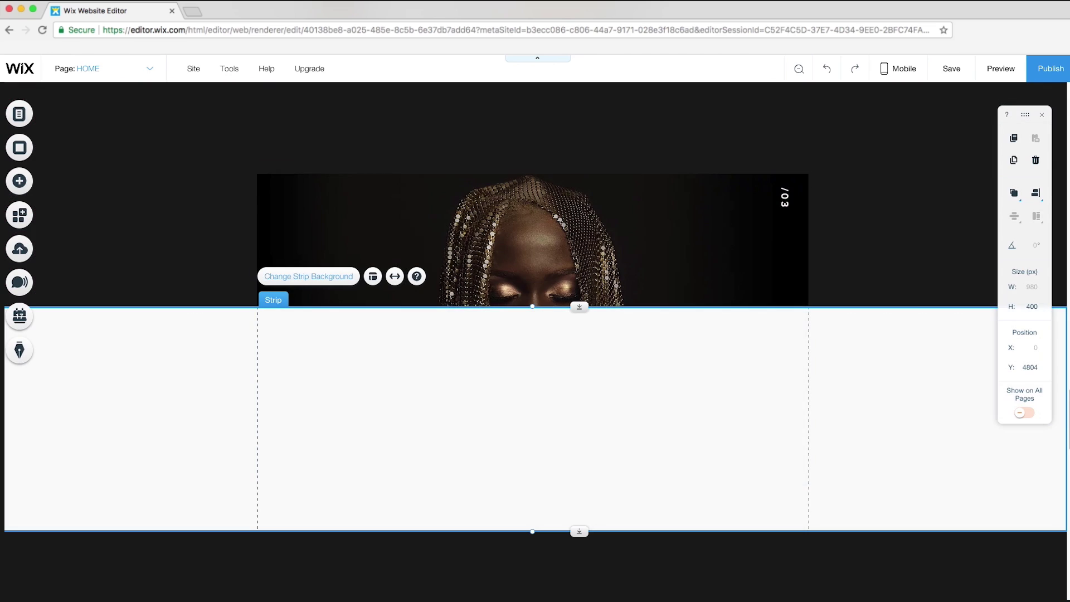
Make the strip's background transparent by lowering its color opacity.
click(308, 275)
click(170, 312)
drag(166, 332, 103, 332)
click(233, 259)
Add a second column to the centered strip and select that column.
click(372, 276)
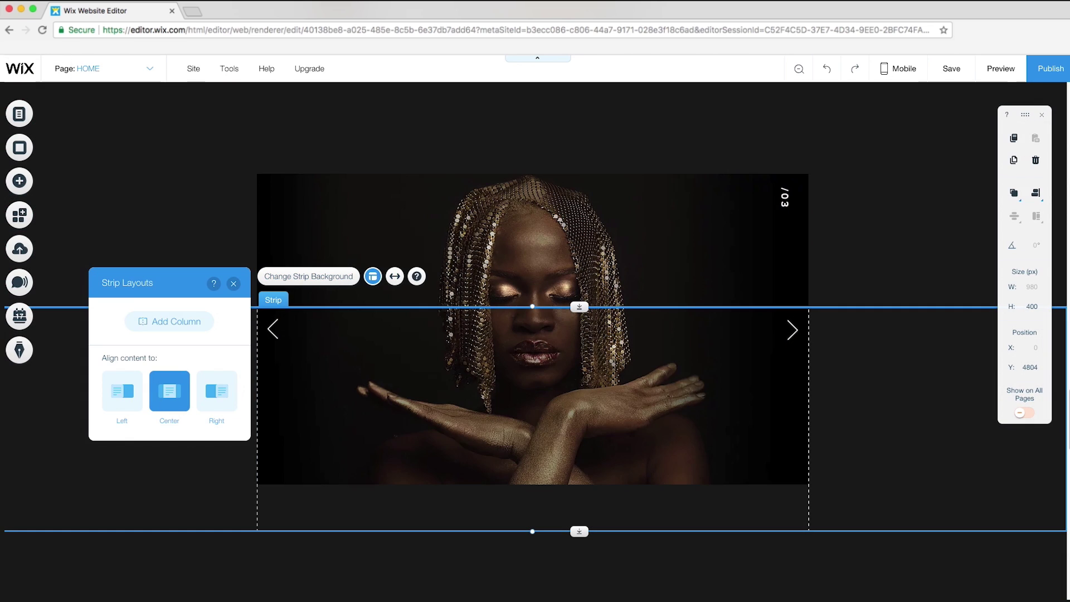
click(170, 320)
click(799, 417)
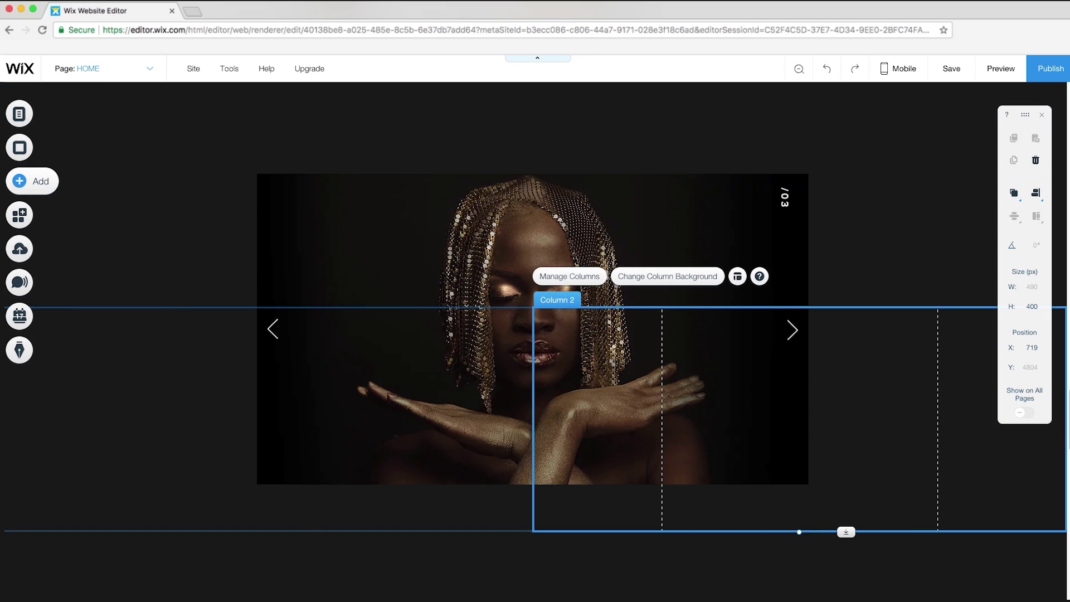
Add a large vertical text button reading "Video" to column 2, beside the slideshow.
click(19, 181)
click(63, 223)
drag(246, 180, 879, 370)
drag(874, 437, 886, 371)
Send the strip to the back and move it up to align with the slideshow's upper edge.
right_click(766, 517)
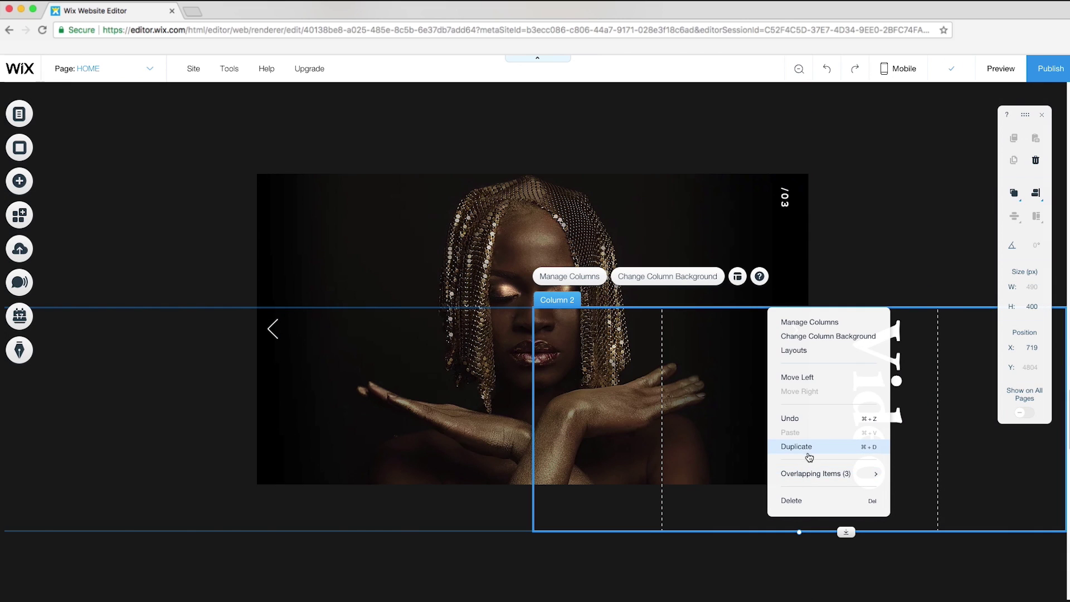
click(735, 549)
click(771, 518)
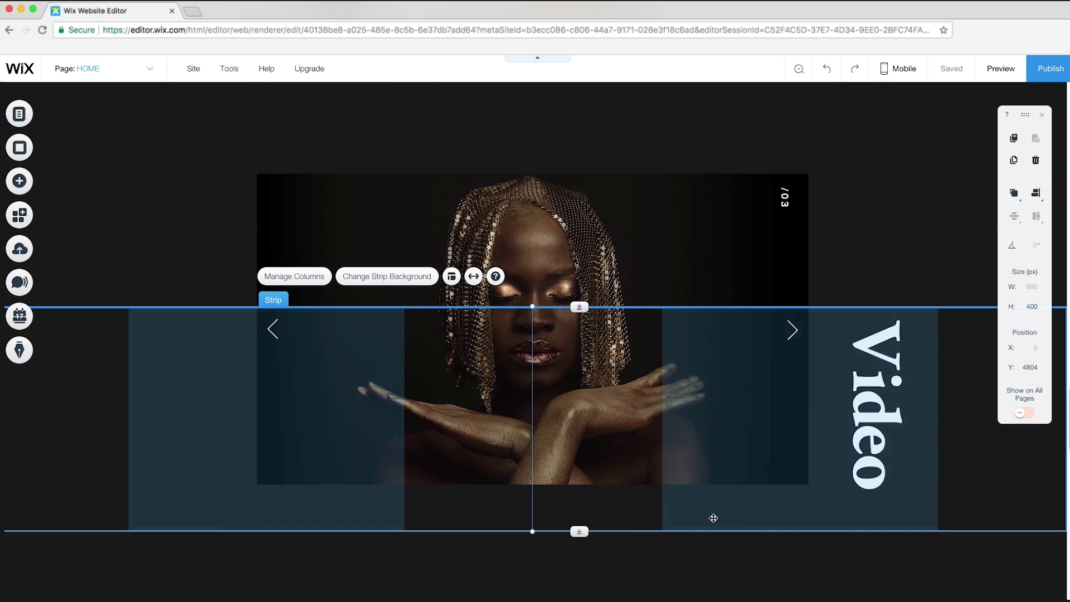
right_click(642, 518)
mouse_move(739, 450)
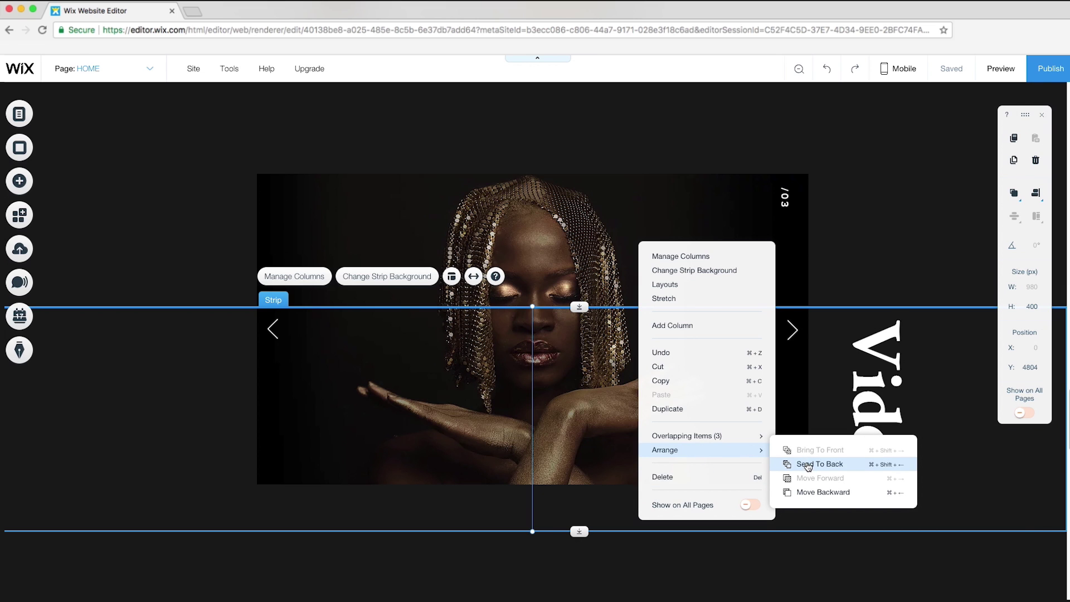
click(788, 467)
drag(760, 521, 815, 391)
Left-align the text inside the vertical "Video" button.
click(872, 334)
click(879, 140)
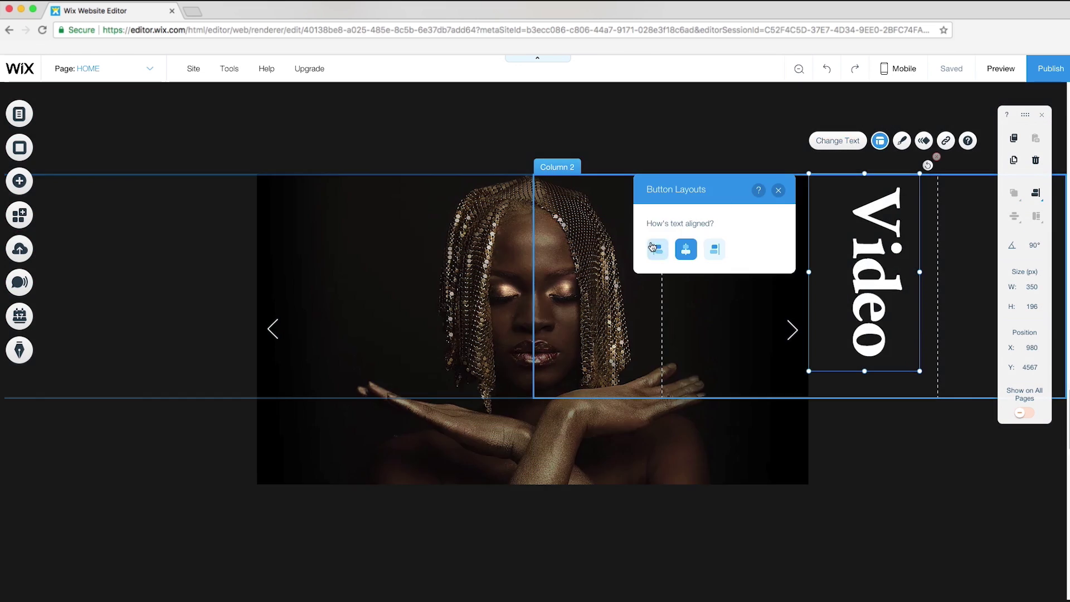
click(864, 437)
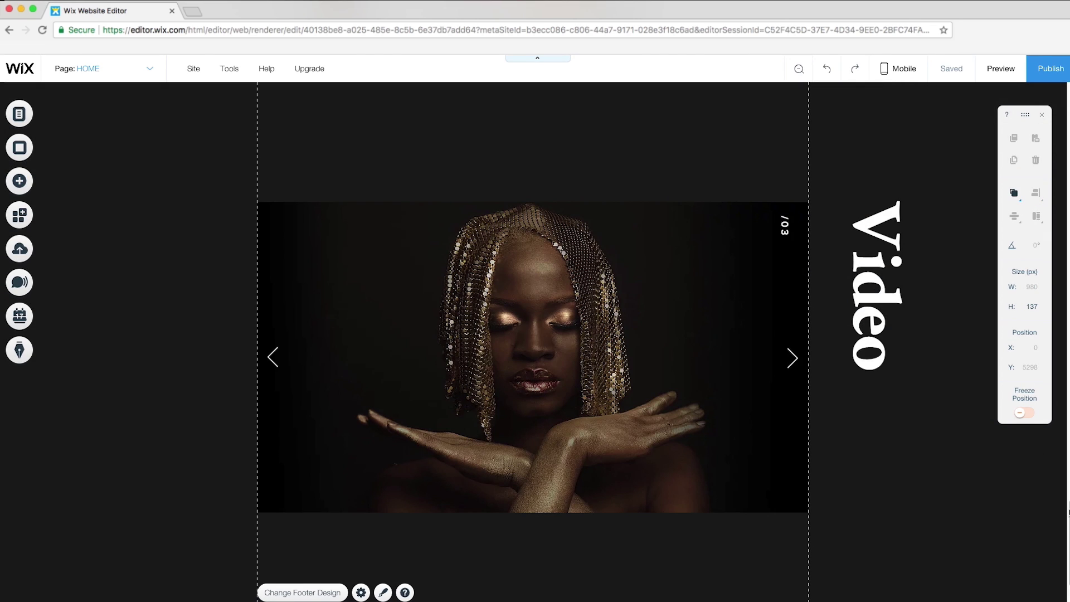
Apply a solid themed design to the footer and open its customization.
scroll(535, 341, down, 2)
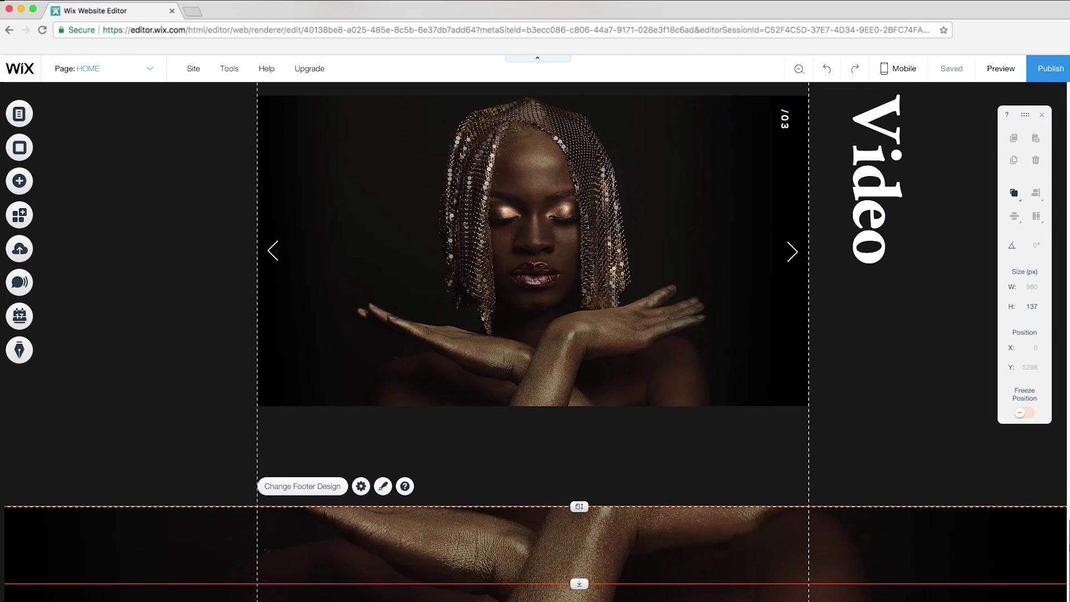
click(383, 488)
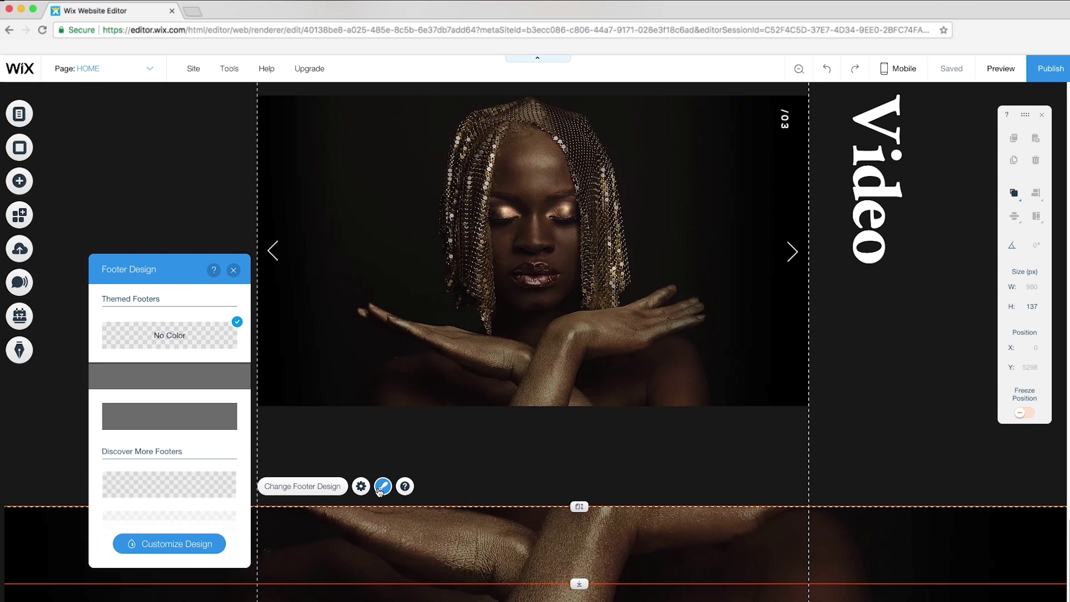
click(172, 421)
click(165, 551)
Customize the footer's colors to white and adjust their opacity for a solid white footer.
click(168, 365)
click(228, 407)
click(92, 355)
click(187, 305)
drag(133, 407, 200, 406)
click(228, 450)
click(92, 355)
click(185, 308)
click(233, 270)
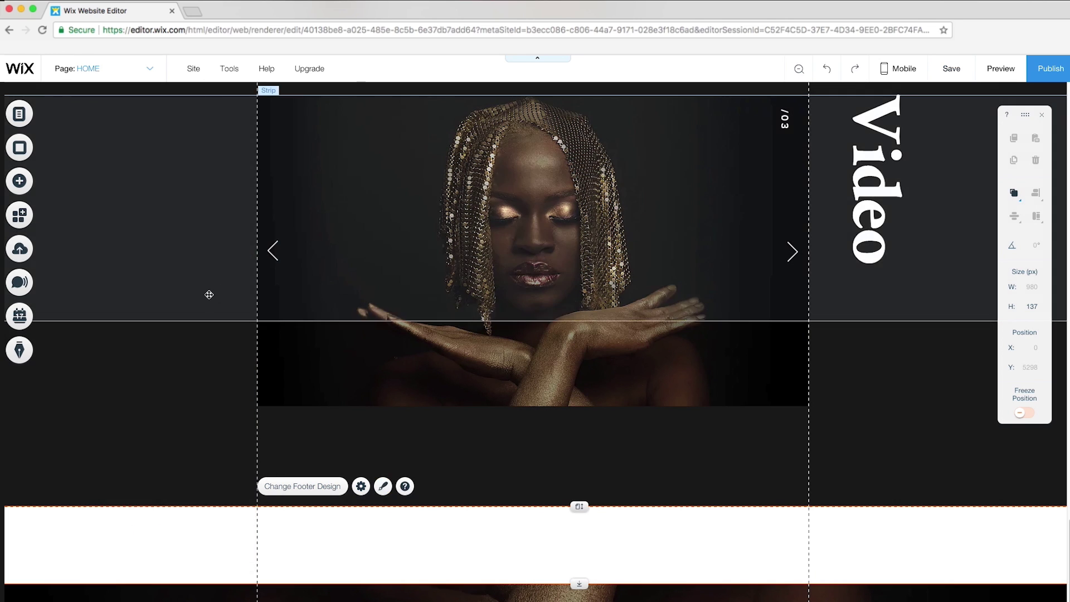
Add the full-width "Summer Sale" slideshow above the footer and delete the sale texts and purple box from its first slide.
click(26, 184)
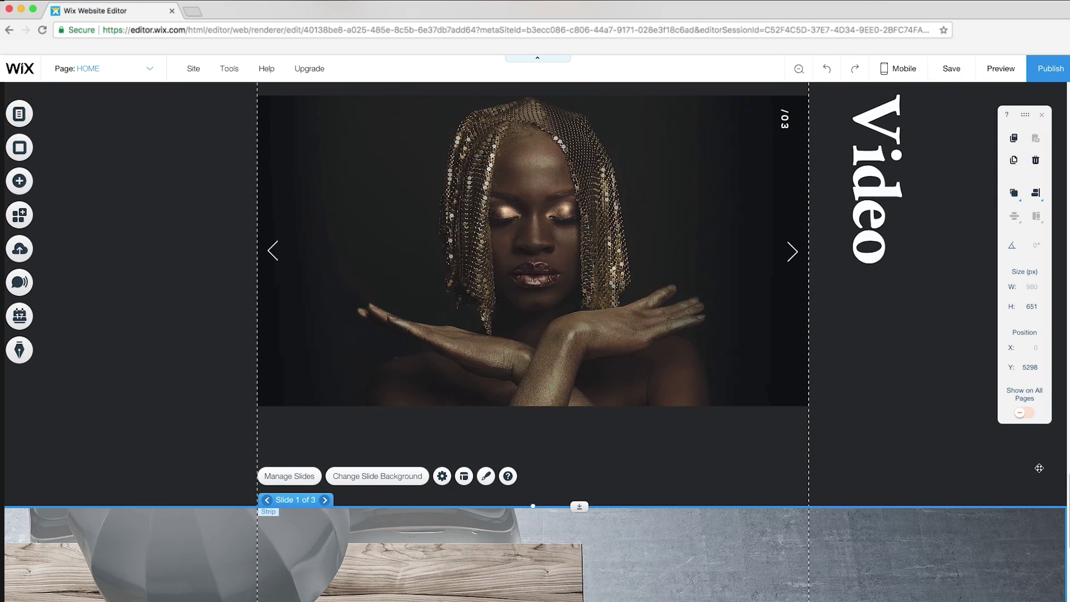
scroll(535, 341, down, 6)
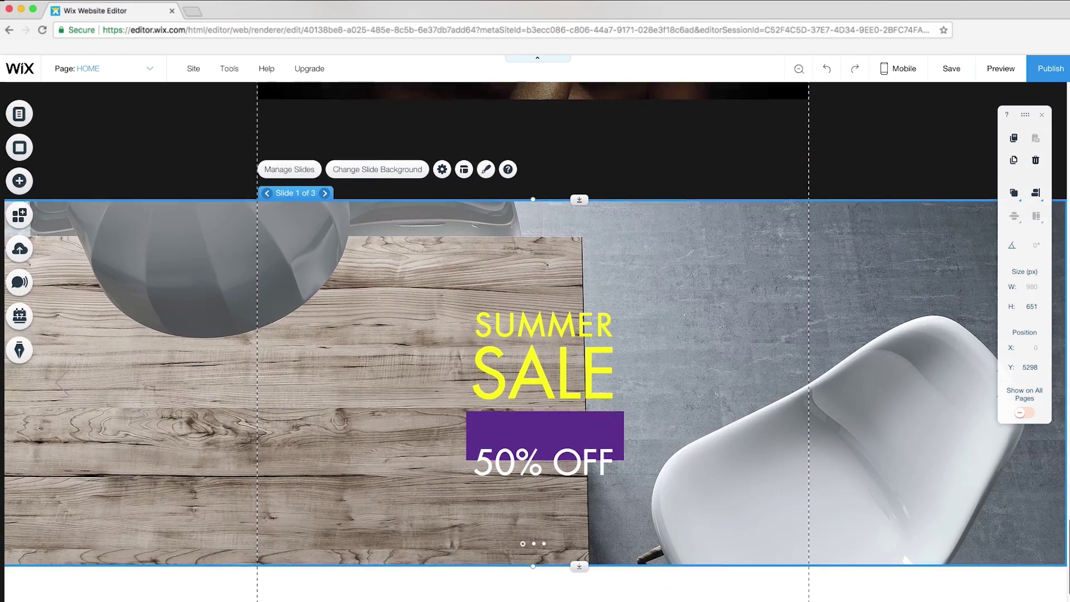
click(549, 286)
key(Delete)
click(552, 340)
key(Delete)
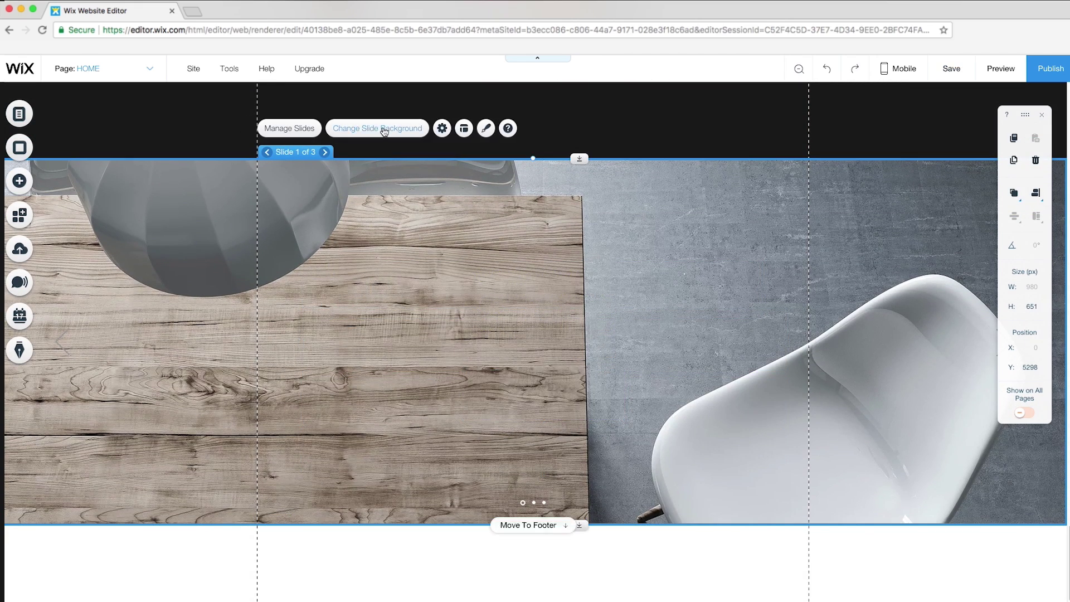
Set the background of the full-width slideshow's first slide to white (#FFFFFF).
click(381, 128)
click(115, 234)
click(126, 294)
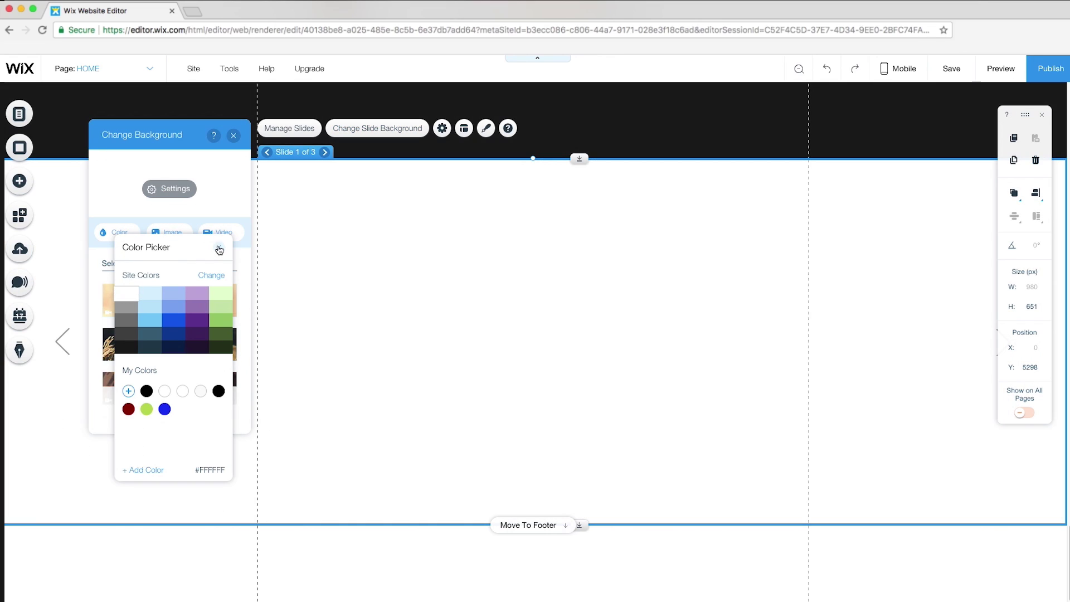
click(220, 247)
Hide the full-width slideshow's navigation arrows and slide buttons.
click(465, 129)
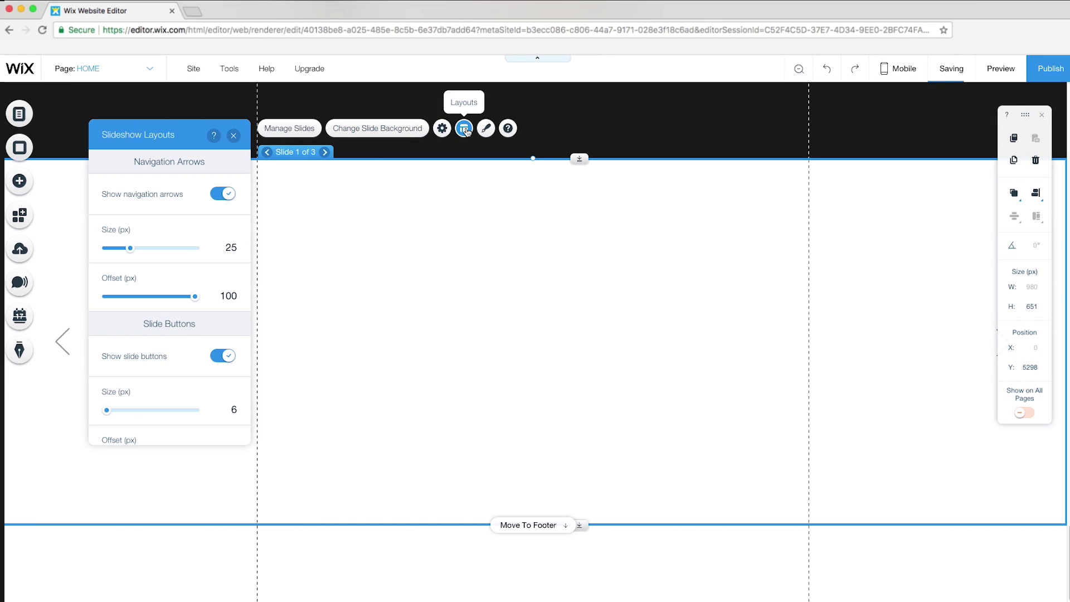
click(224, 195)
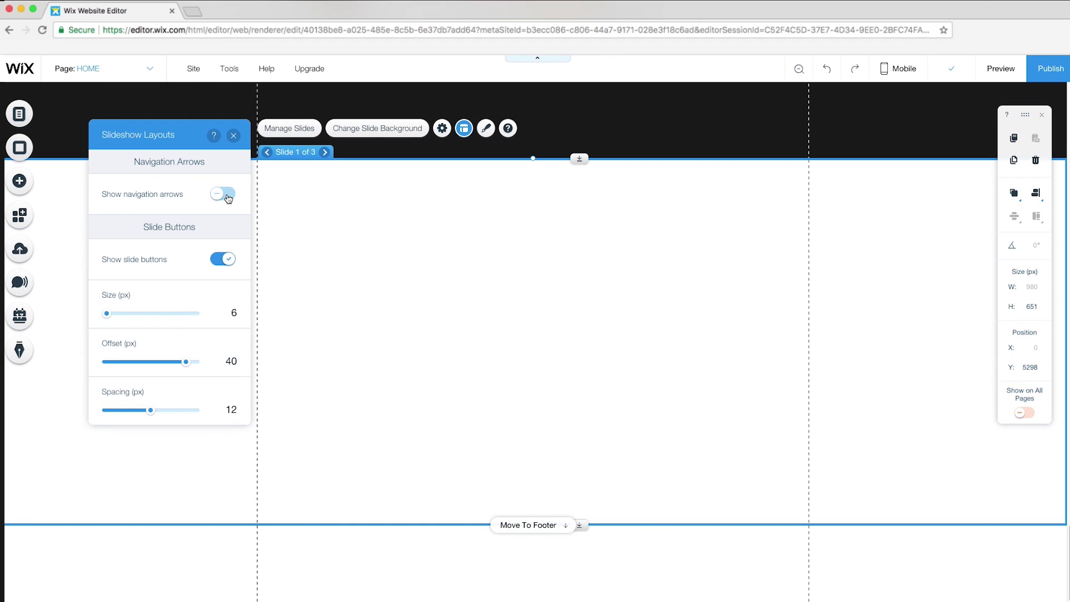
click(228, 259)
click(232, 136)
Shrink the full-width slideshow to a height of 116 px.
drag(604, 502, 604, 473)
click(591, 516)
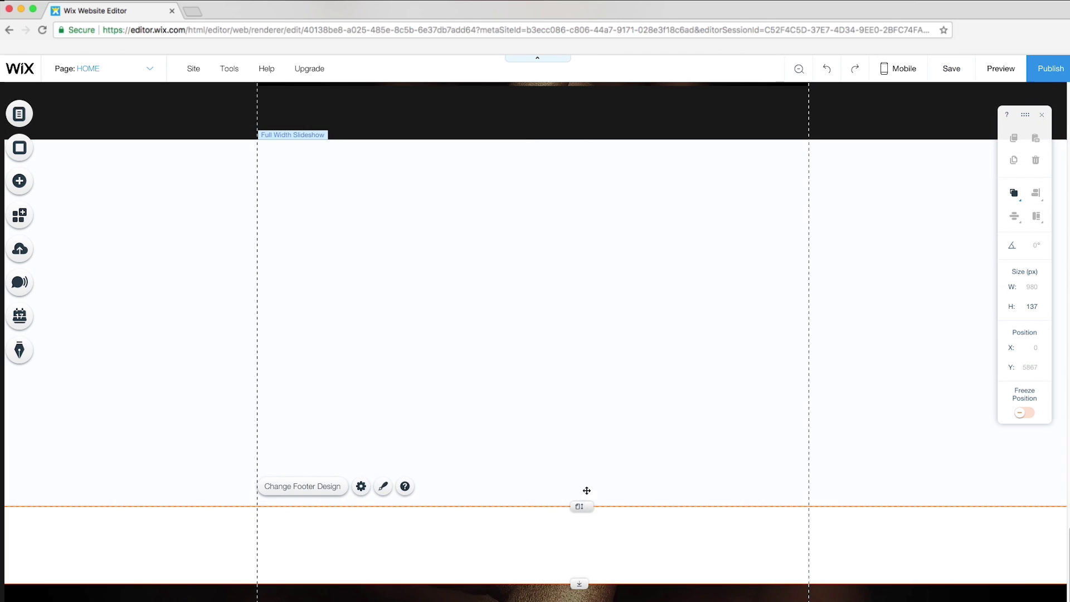
click(587, 490)
drag(532, 505, 557, 350)
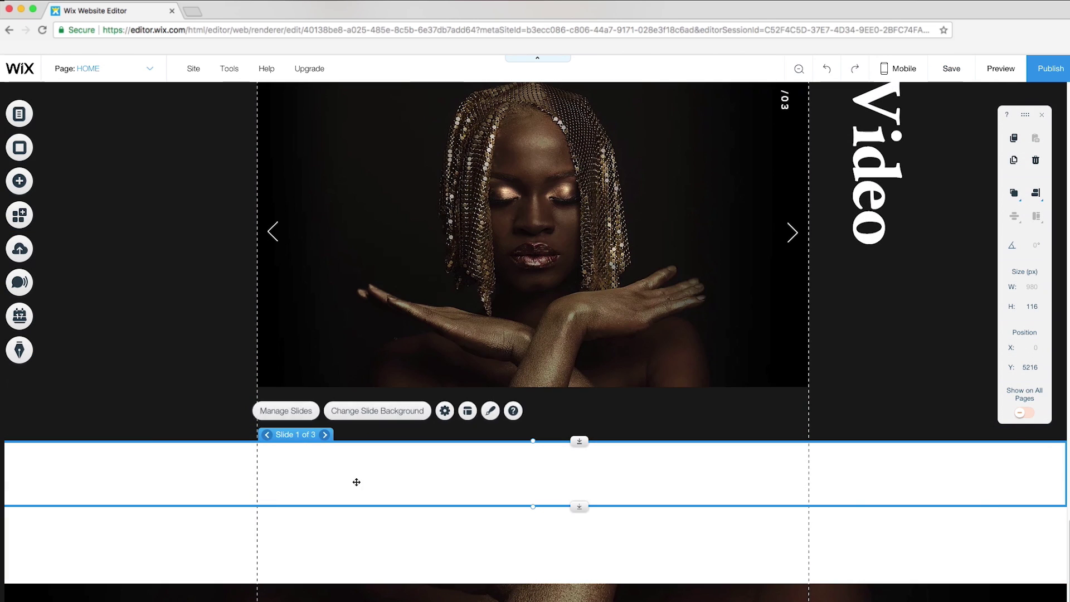
Make the first slide's background color transparent and fit the slideshow into the footer at a height of 110 px.
click(404, 412)
click(179, 325)
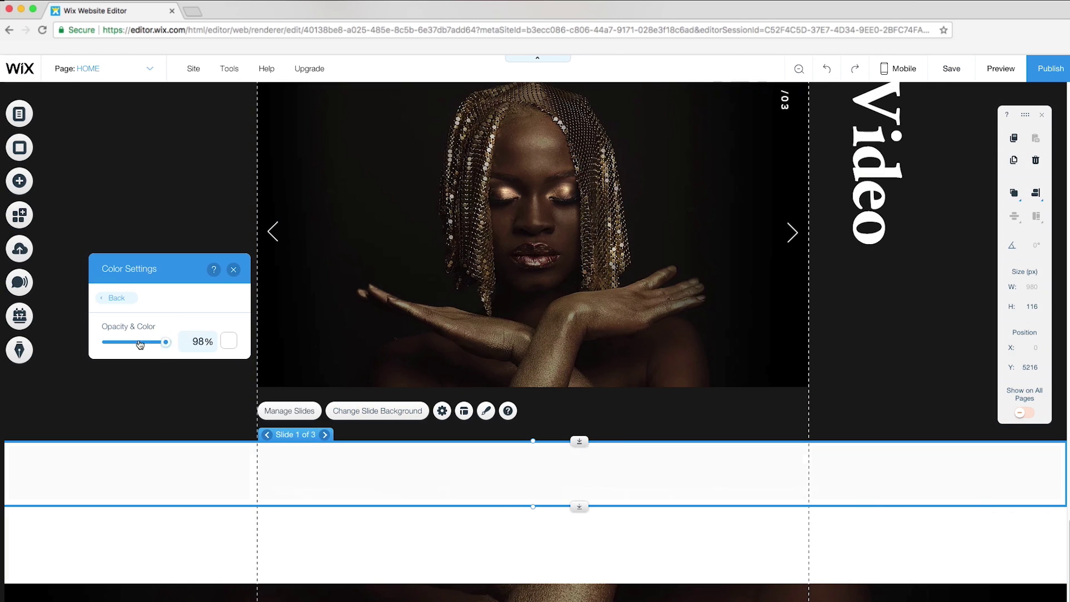
drag(139, 345, 91, 314)
drag(533, 506, 532, 502)
drag(536, 475, 527, 520)
Add a resized Heading 3 text across the footer slide repeating "Follow me on Spotify, Apple Music, Facebook and Twitter.".
click(19, 181)
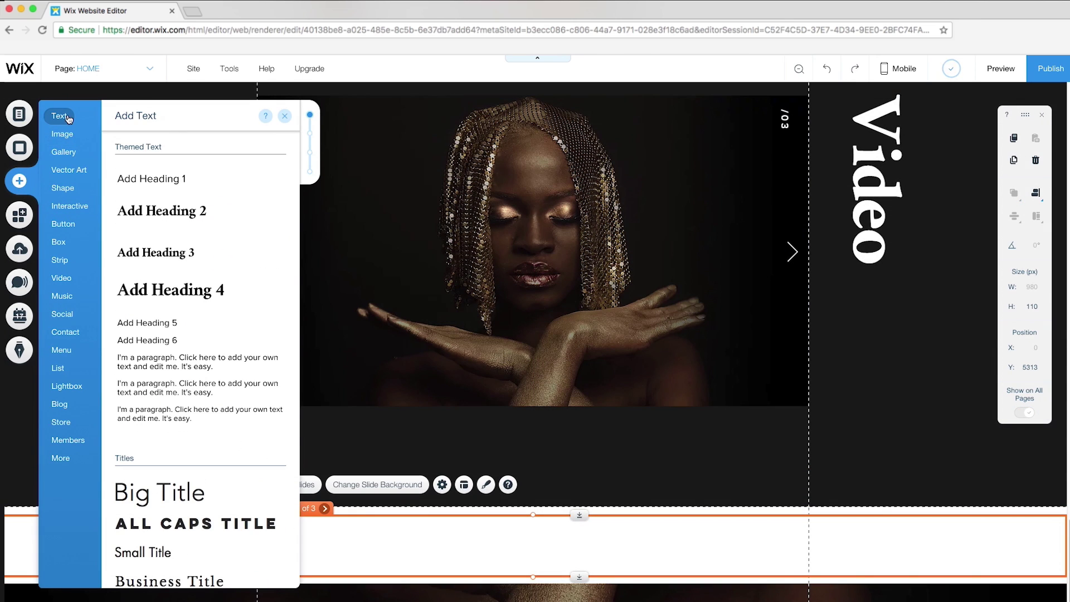
drag(156, 252, 487, 430)
click(477, 395)
click(783, 352)
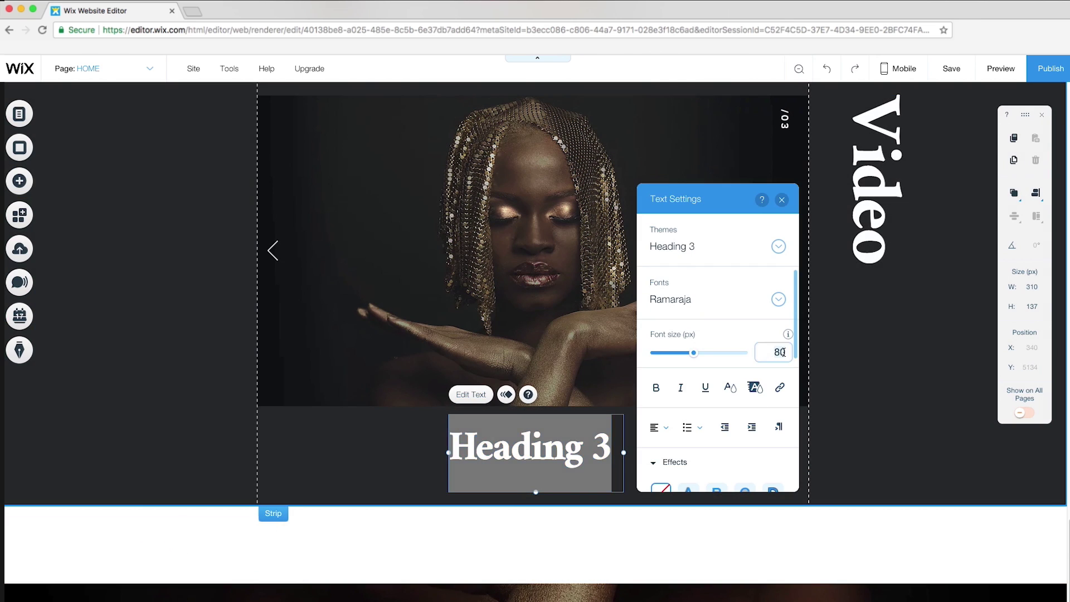
text(0)
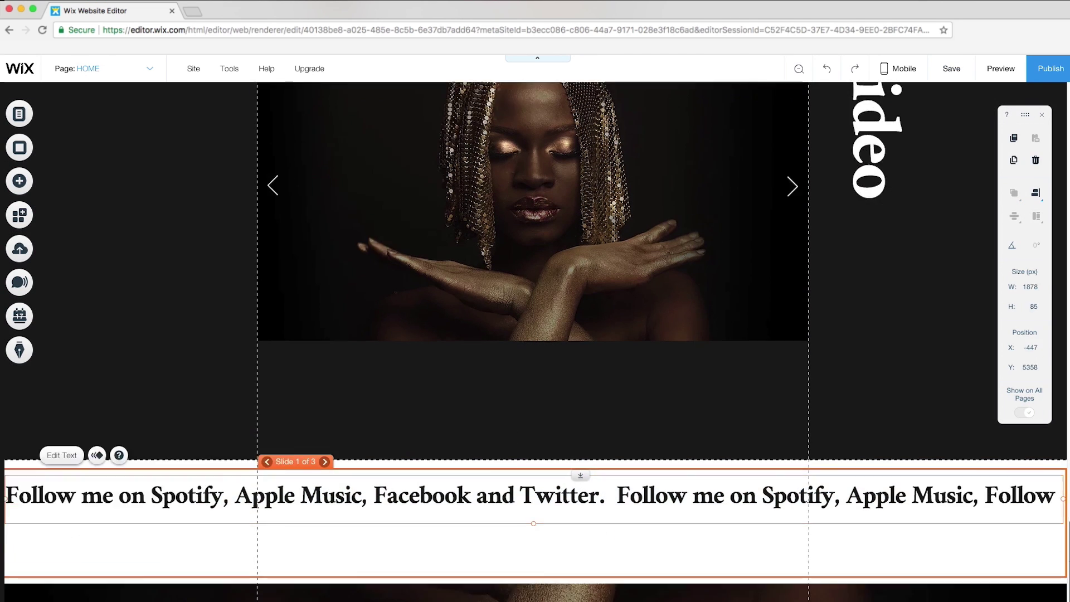
click(533, 555)
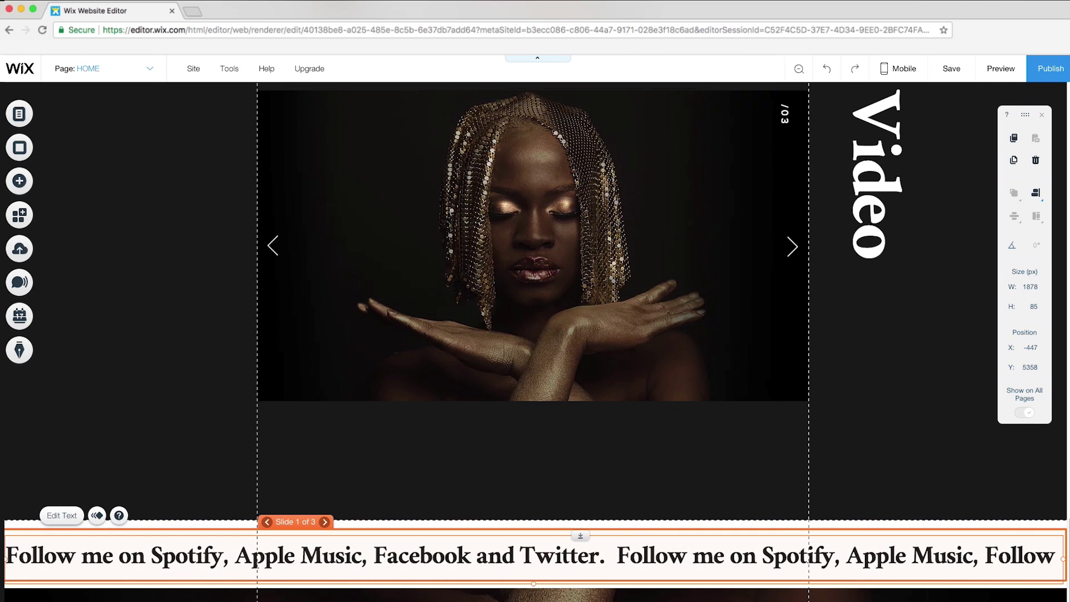
Delete the footer slideshow's two extra slides and duplicate Slide 1.
click(295, 521)
click(289, 495)
click(230, 313)
click(277, 347)
click(230, 313)
click(270, 348)
click(231, 286)
click(273, 303)
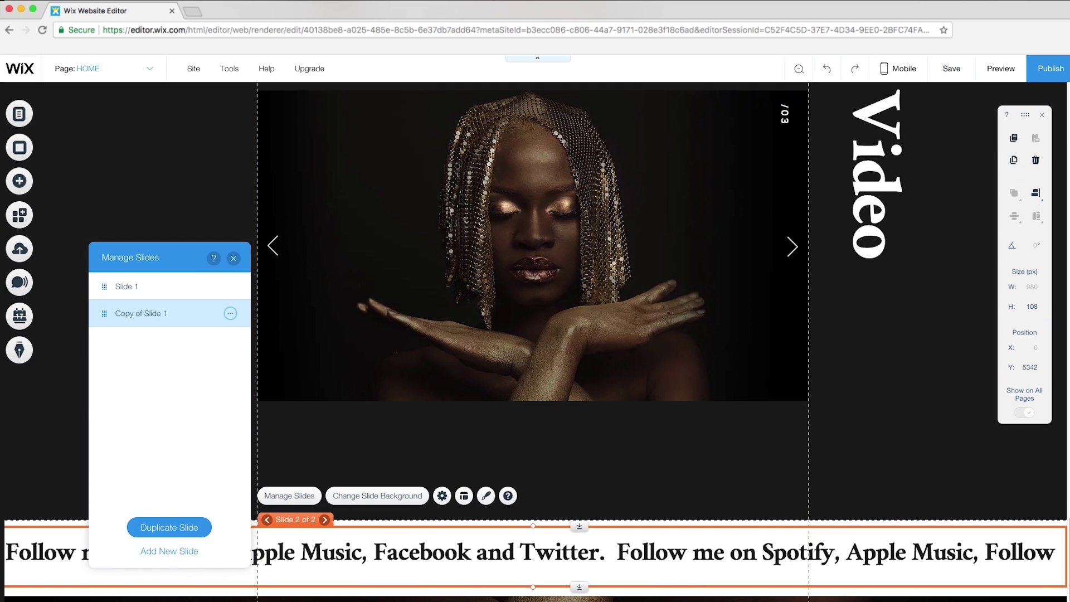
click(234, 258)
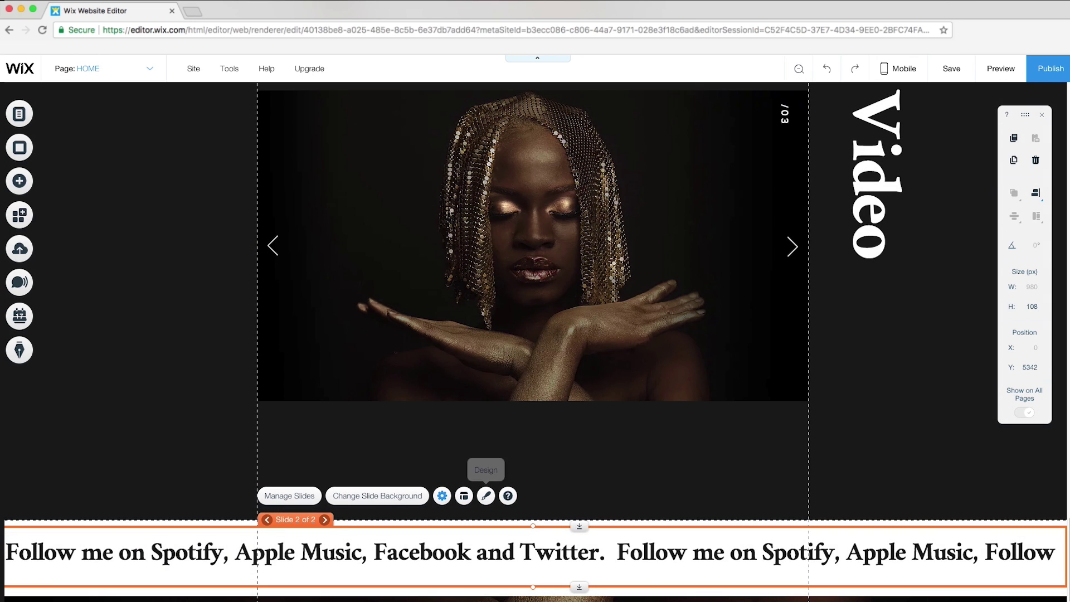
Set the footer slideshow to autoplay on loading every 2 seconds with a horizontal transition, and preview the site.
click(442, 496)
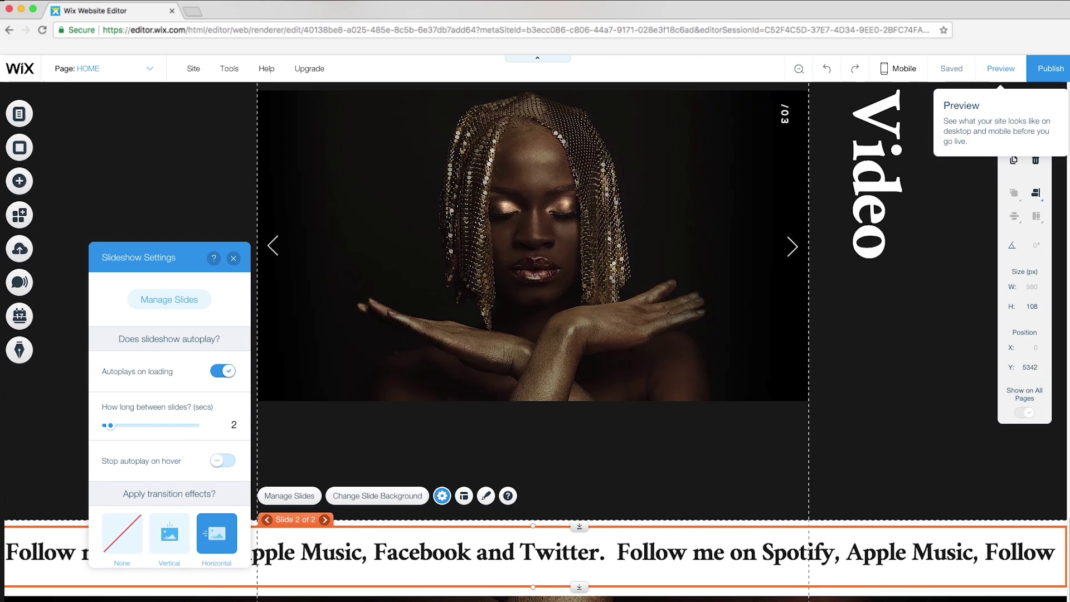
click(1001, 68)
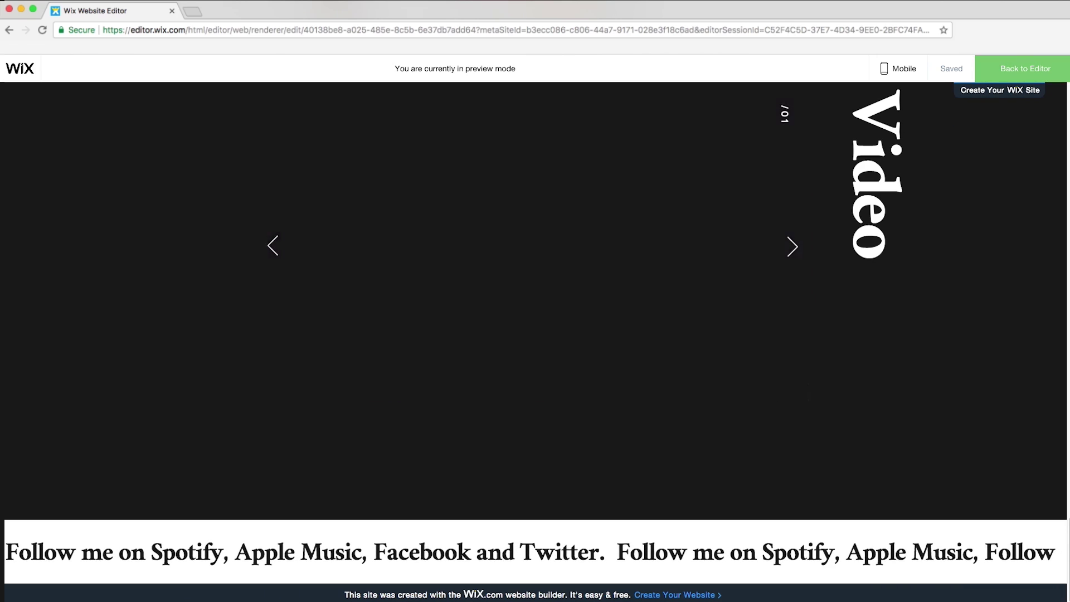
Link the word "Facebook" in the footer slide text to a web address that opens in a new window.
double_click(422, 552)
double_click(422, 552)
click(1009, 463)
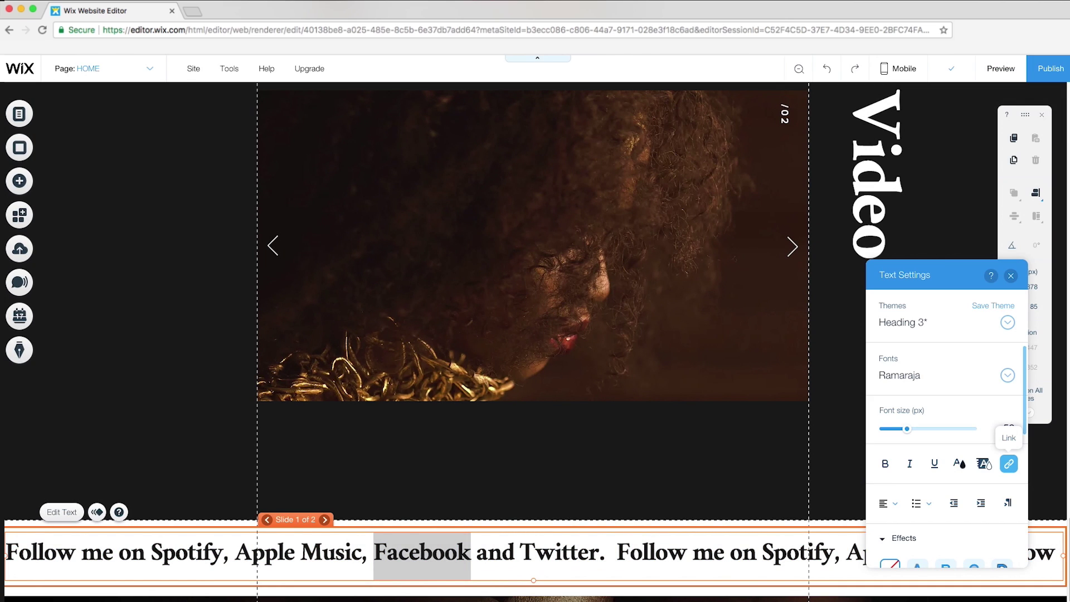
click(1009, 463)
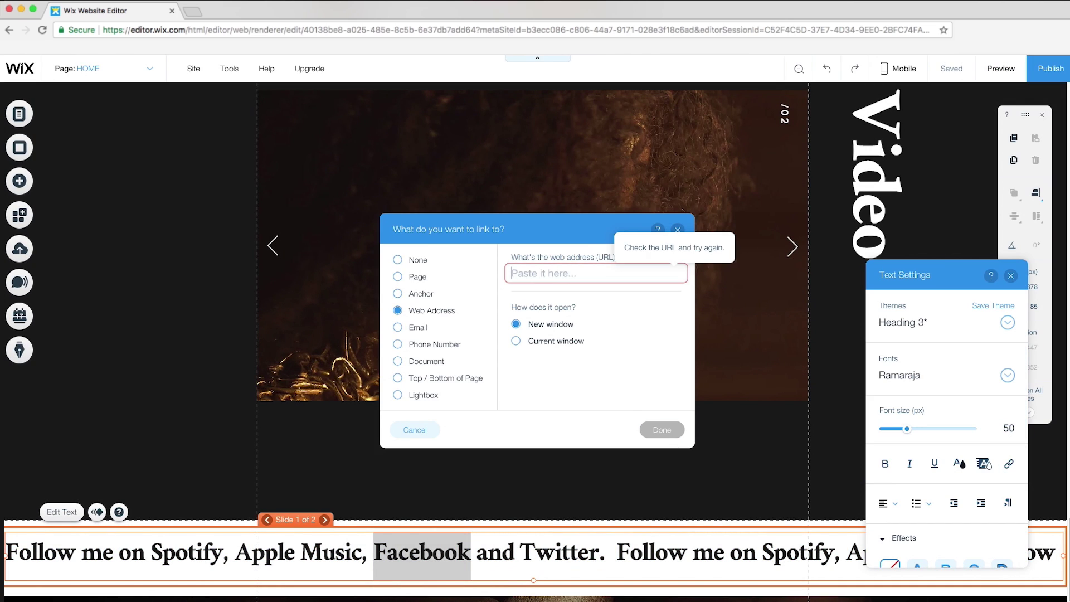
click(662, 429)
Link the word "Twitter" in the footer slide text to the pasted web address.
double_click(559, 552)
click(1008, 464)
click(398, 310)
key(super+v)
click(661, 430)
Link the second "Spotify" in the footer slide text to the pasted web address.
double_click(798, 553)
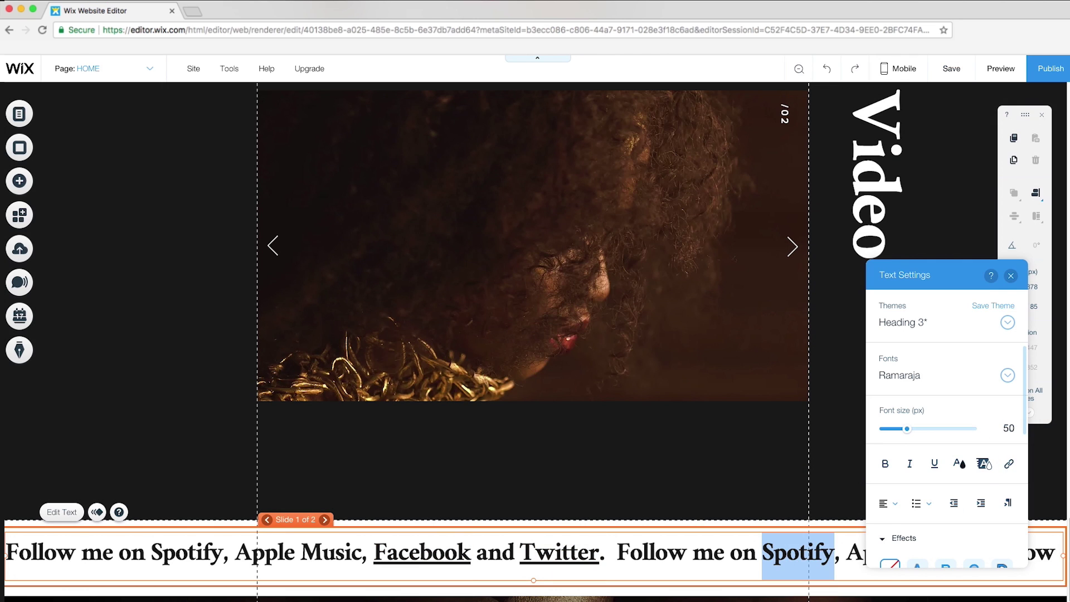
click(1009, 463)
click(397, 311)
key(super+v)
click(661, 430)
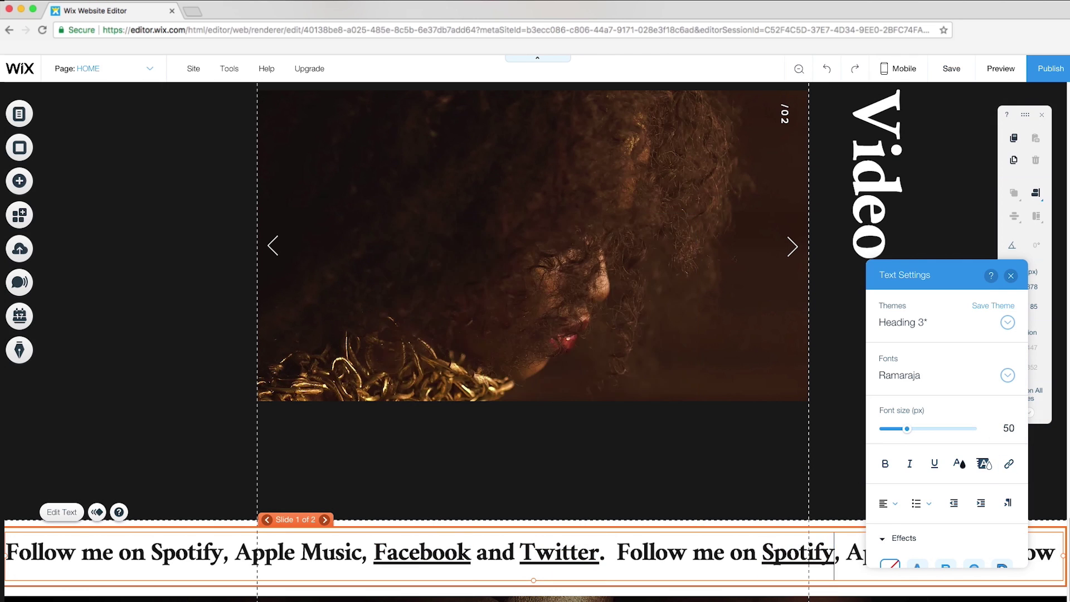
Link the remaining "Apple Music" and "Spotify" mentions in the footer text, and preview the site.
drag(942, 274, 380, 223)
drag(847, 553, 972, 553)
click(447, 412)
click(661, 430)
double_click(188, 552)
click(448, 412)
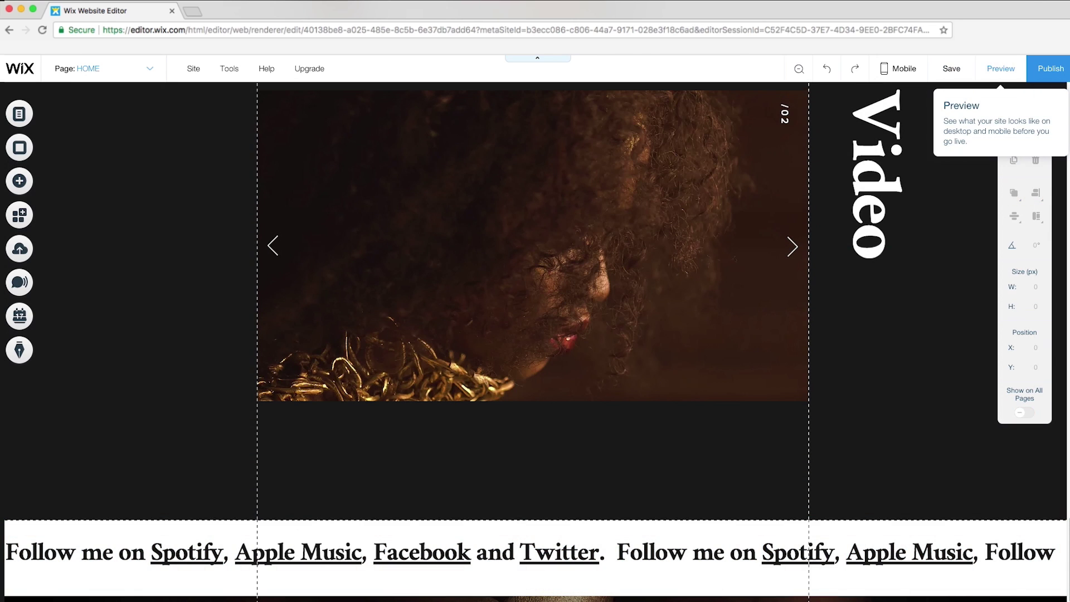
click(1001, 68)
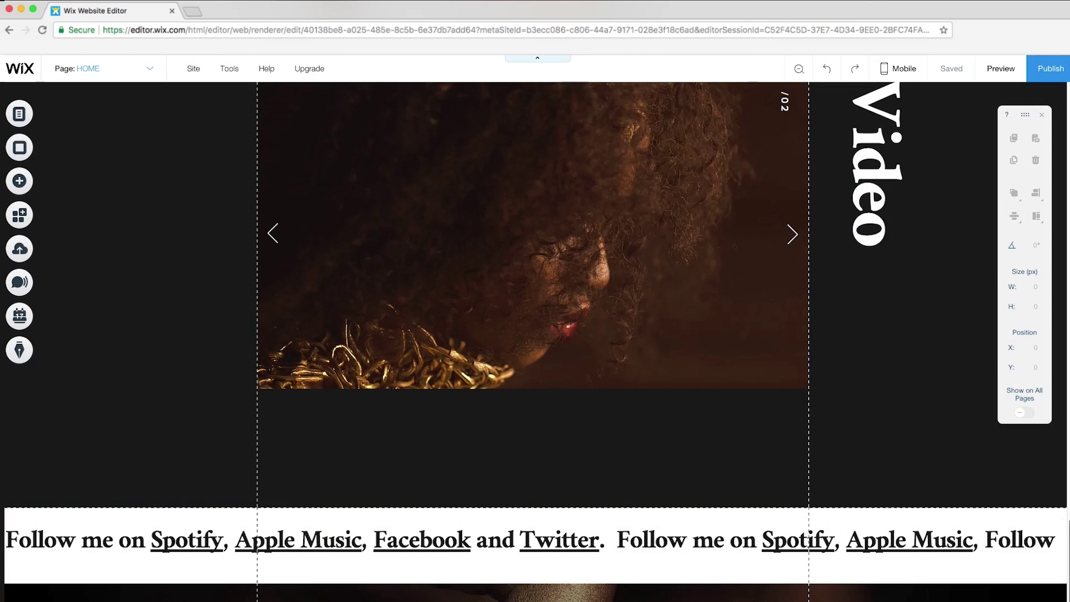
Add the Subscribe for Updates lightbox to the home page.
scroll(1061, 240, up, 20)
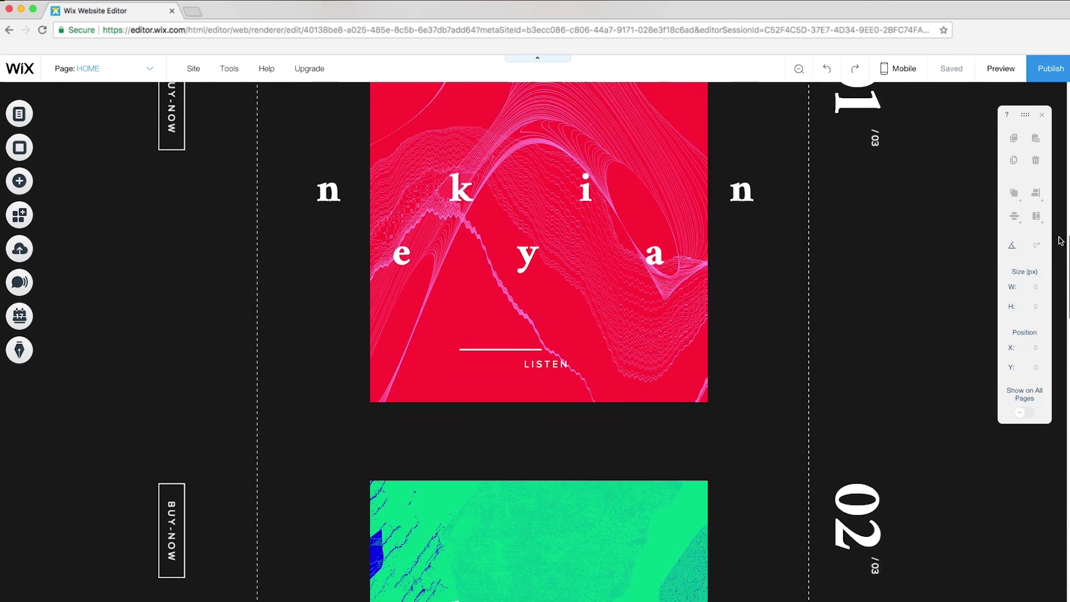
scroll(1057, 233, up, 3)
click(20, 187)
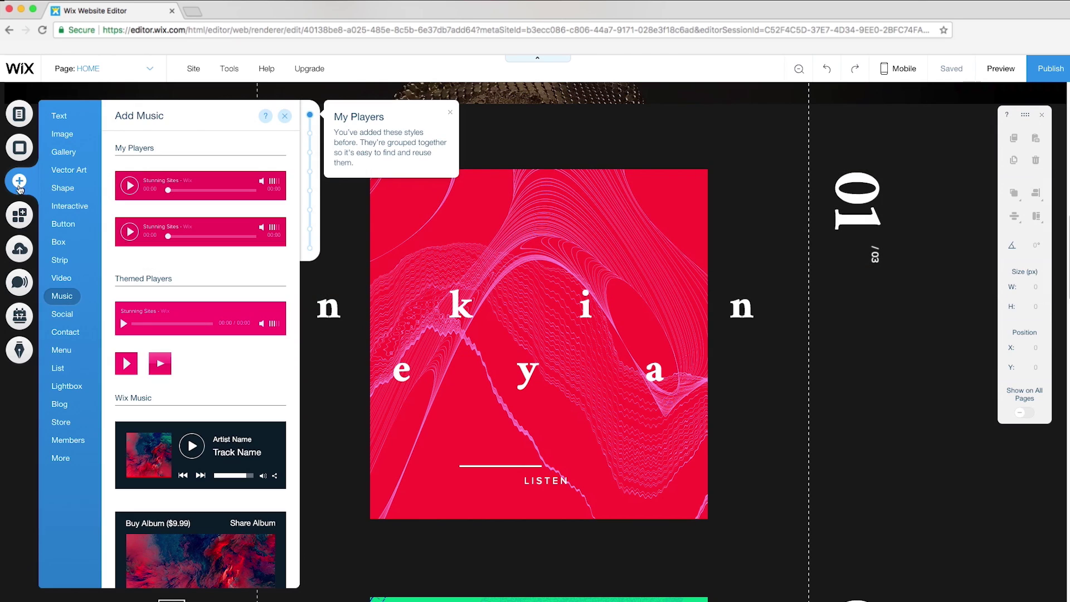
click(66, 385)
click(164, 375)
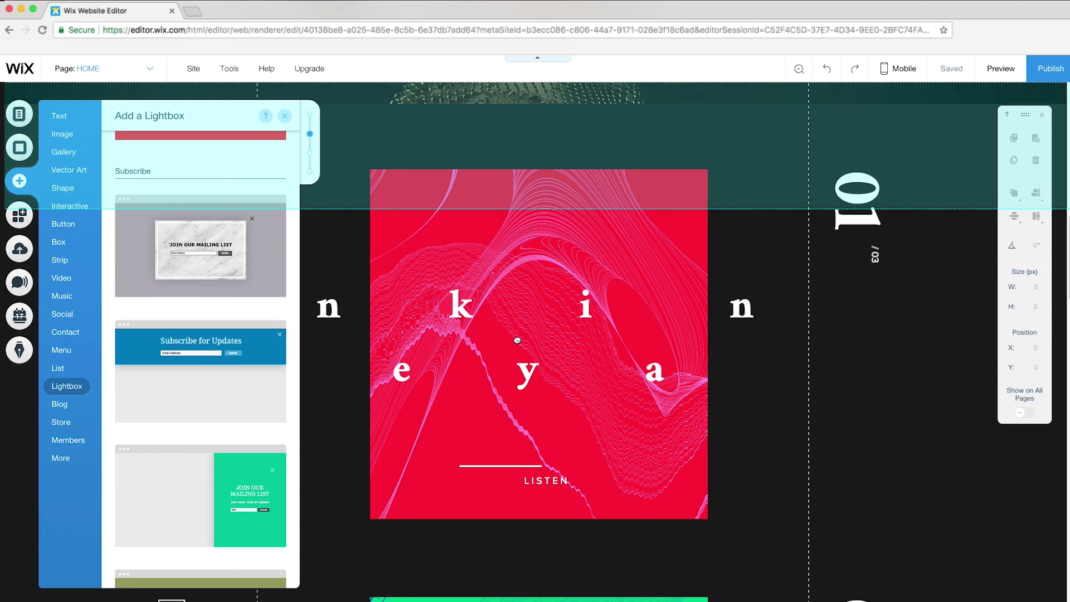
Delete the lightbox's title and subscribe form, and resize the lightbox to a height of 302 px.
click(552, 185)
key(Delete)
click(578, 123)
key(Delete)
drag(533, 219, 527, 252)
Change the lightbox's background color to bright pink.
click(455, 281)
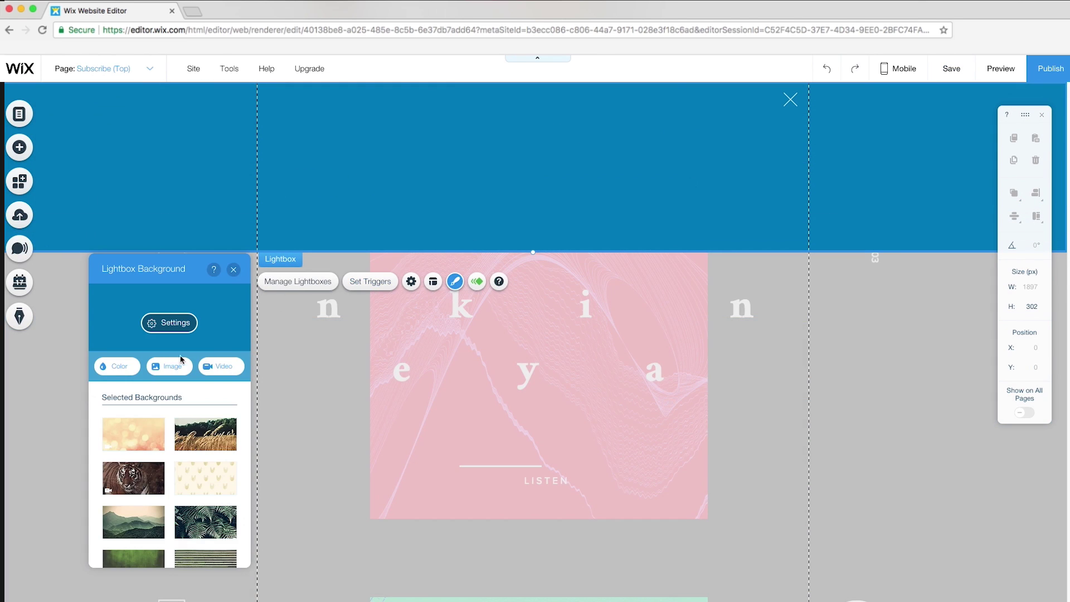
click(115, 366)
click(140, 444)
click(223, 372)
click(233, 270)
Restyle the lightbox's close icon as a bold black X.
click(790, 100)
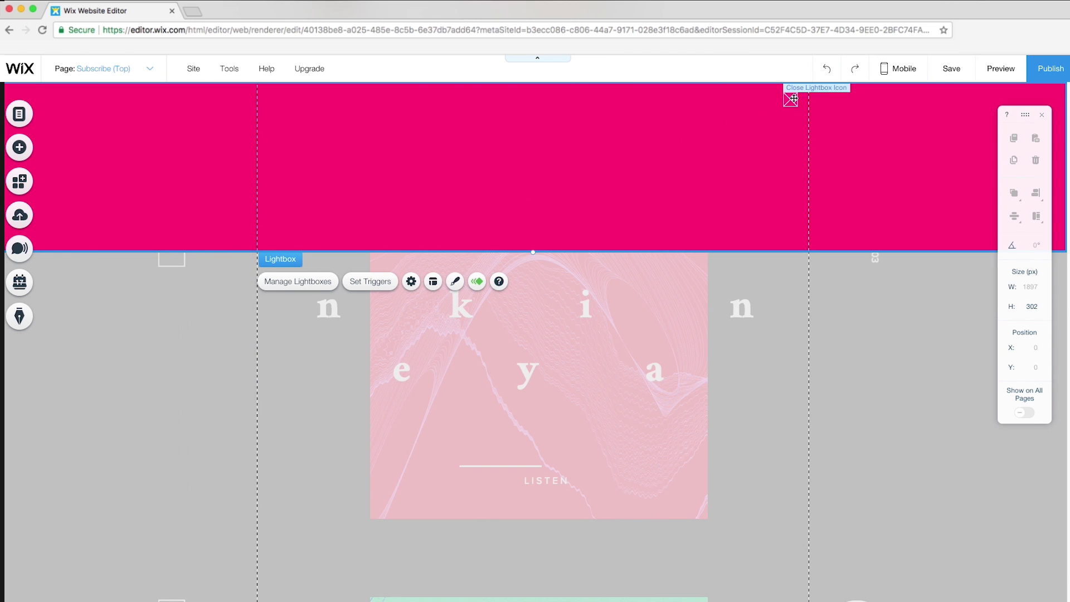
click(863, 135)
click(689, 405)
click(750, 231)
click(614, 282)
click(706, 181)
click(752, 144)
Add a Wix Music player to the lightbox and stretch it to 975 px wide by 210 px high below the close icon.
click(19, 149)
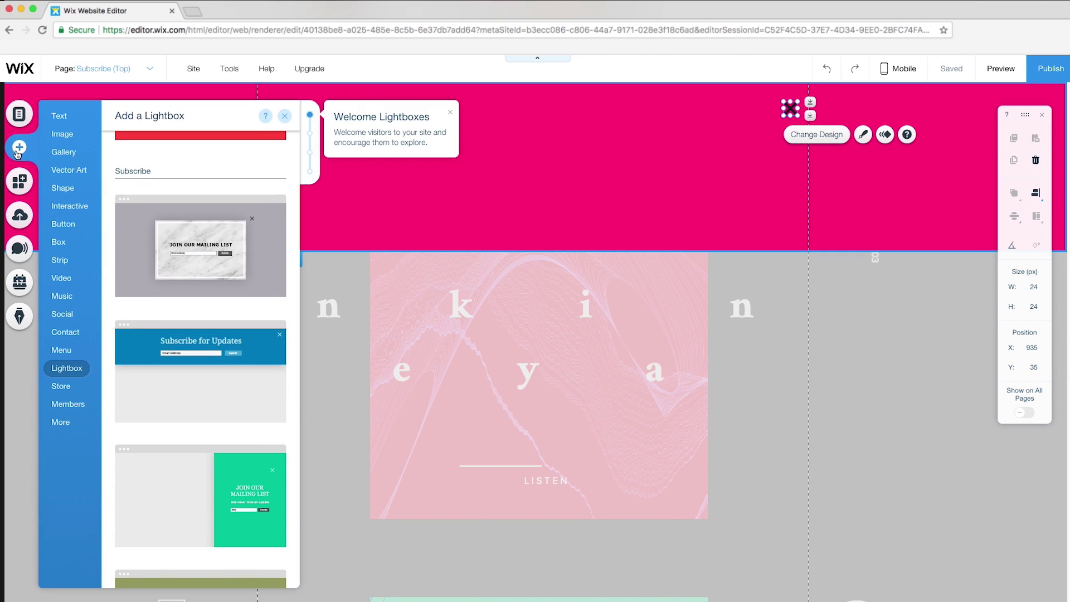
click(62, 297)
drag(179, 433, 561, 130)
drag(364, 174, 260, 173)
drag(748, 174, 810, 174)
drag(534, 114, 540, 128)
Give the music player the control bar layout with full-width progress line and hide its album cover.
click(367, 262)
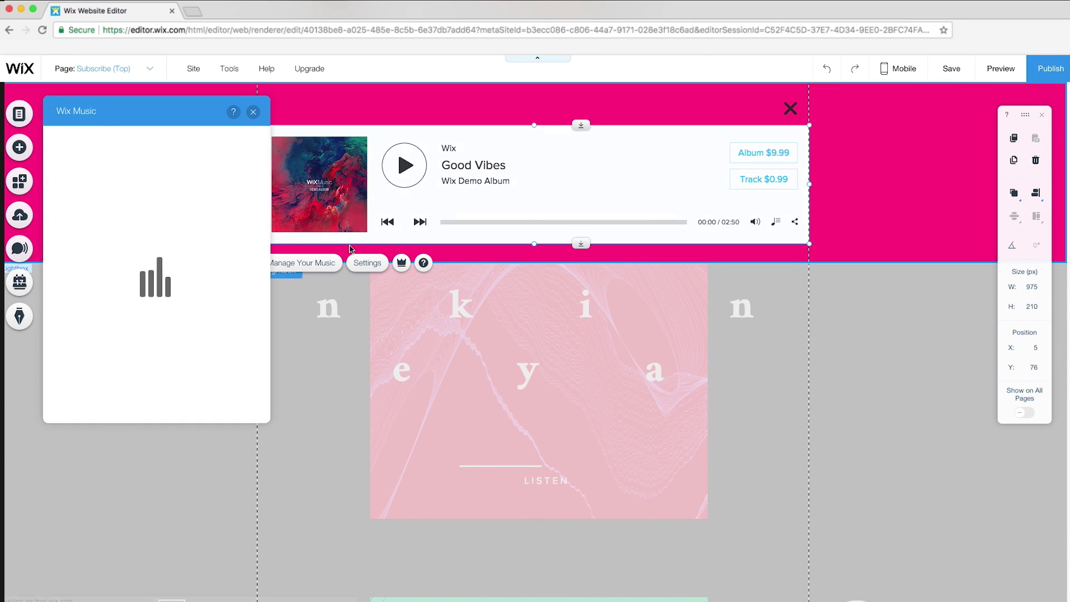
click(70, 184)
click(174, 294)
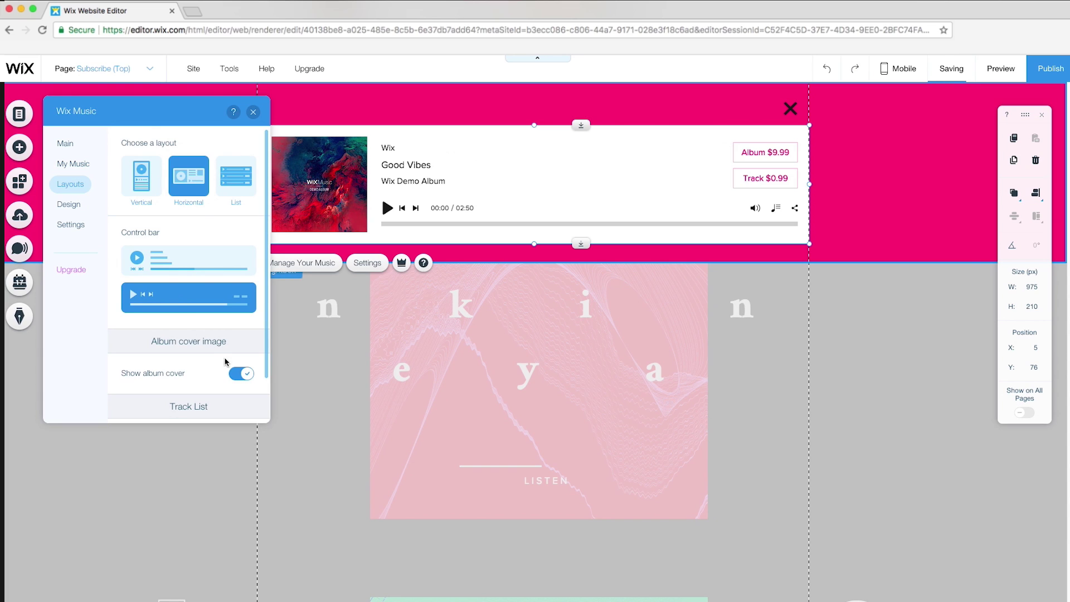
click(251, 375)
scroll(266, 368, down, 2)
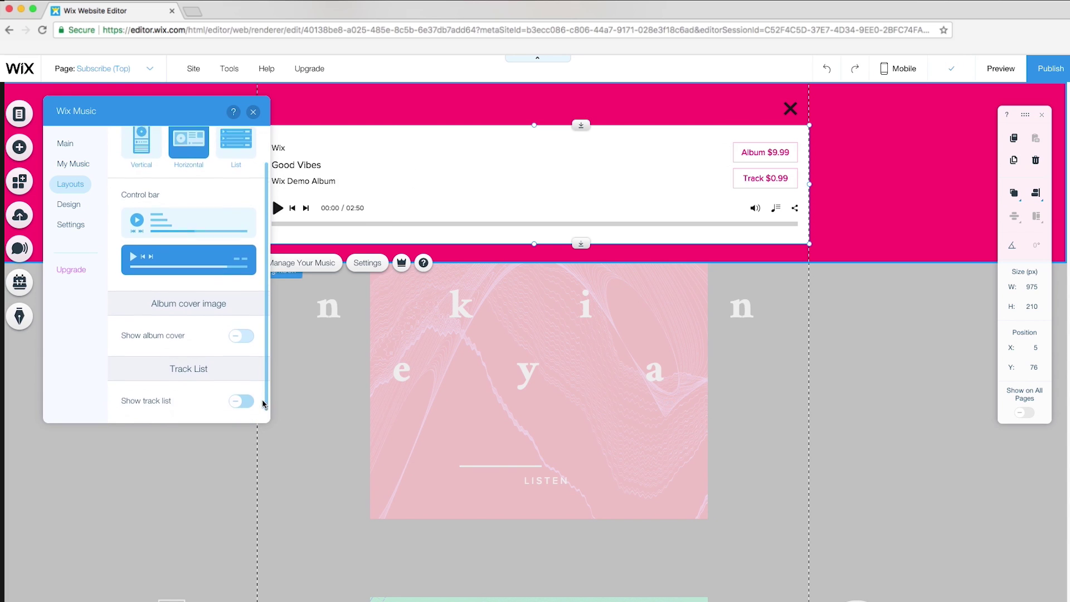
Set the music player's background opacity to 0% and its border color to white, and recolor the dividers.
click(69, 204)
click(239, 143)
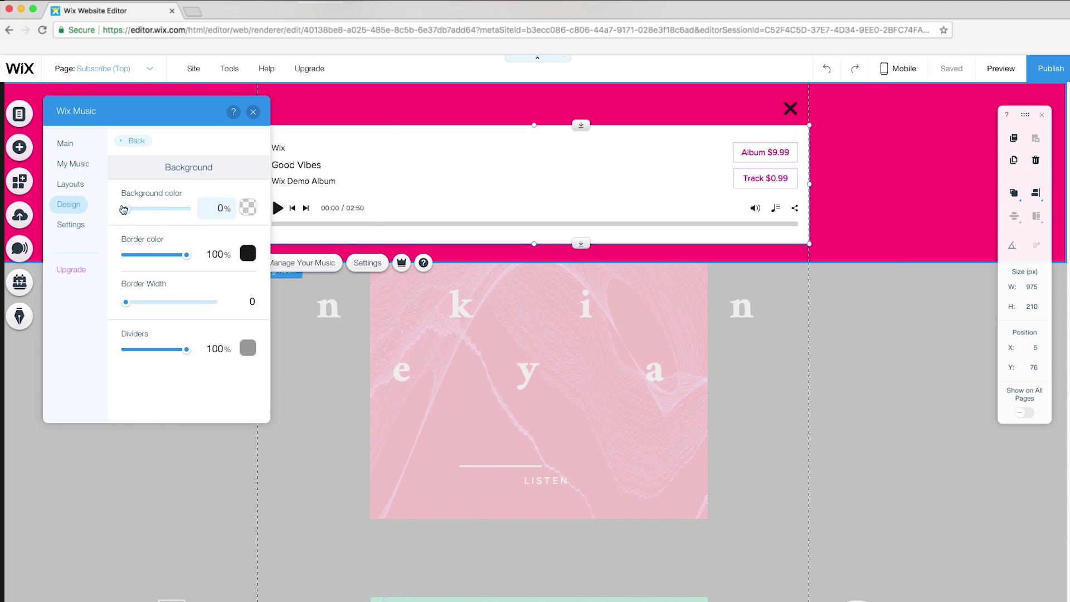
click(247, 254)
click(362, 248)
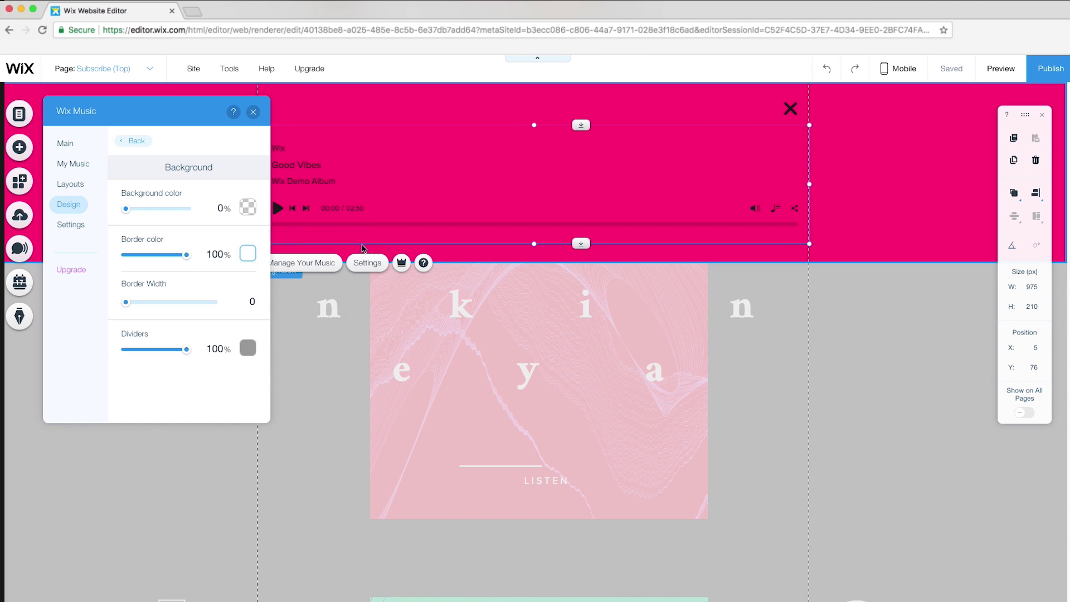
click(247, 348)
click(299, 346)
Color the music player's text and control bar white and its buttons and hover light pink.
click(136, 142)
click(161, 177)
click(247, 195)
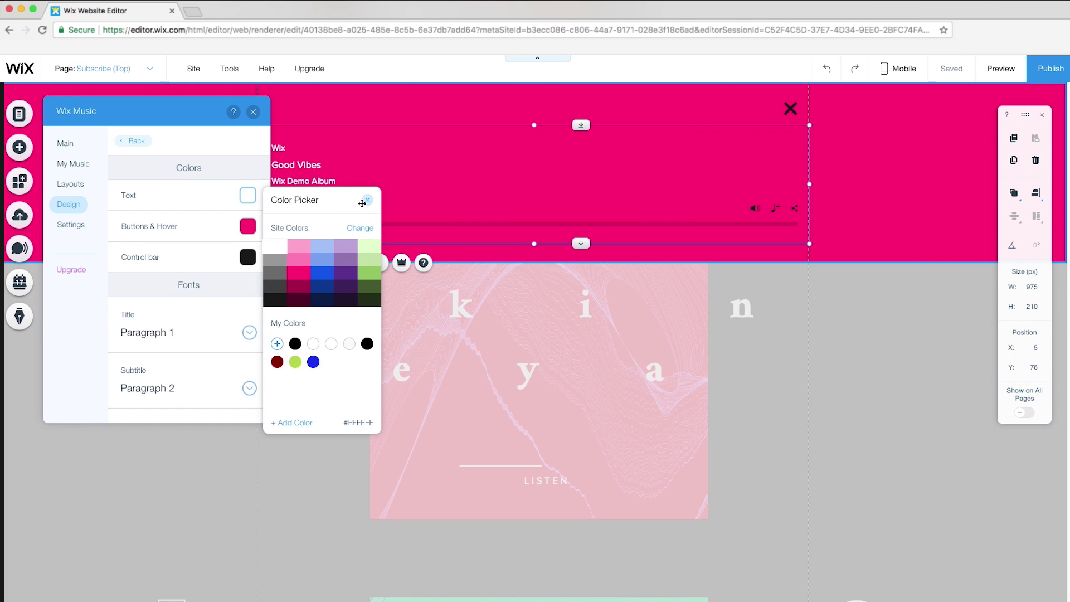
click(247, 226)
click(247, 257)
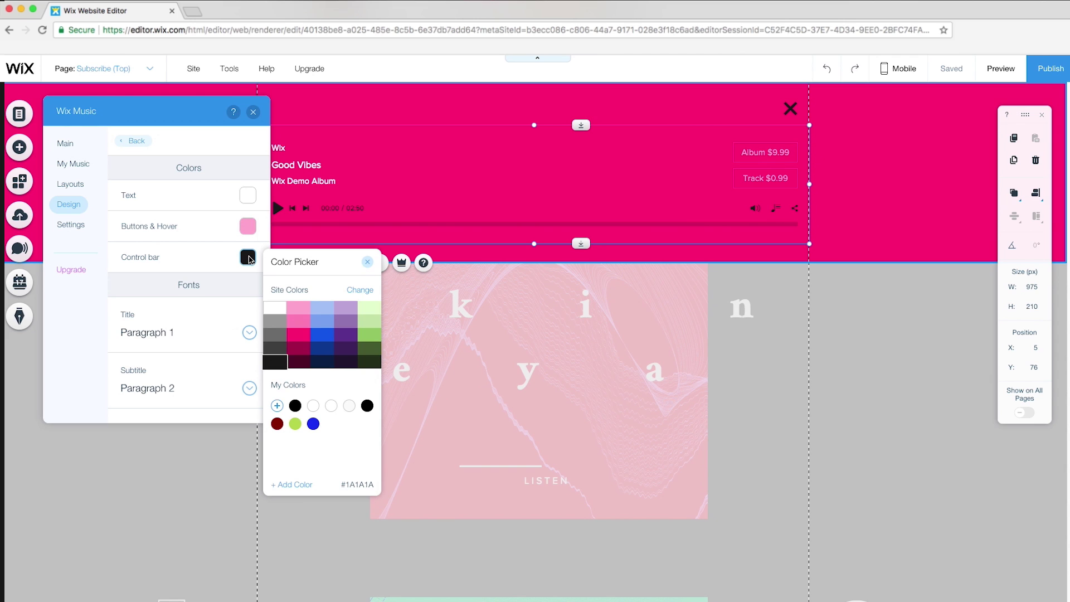
click(367, 261)
click(253, 112)
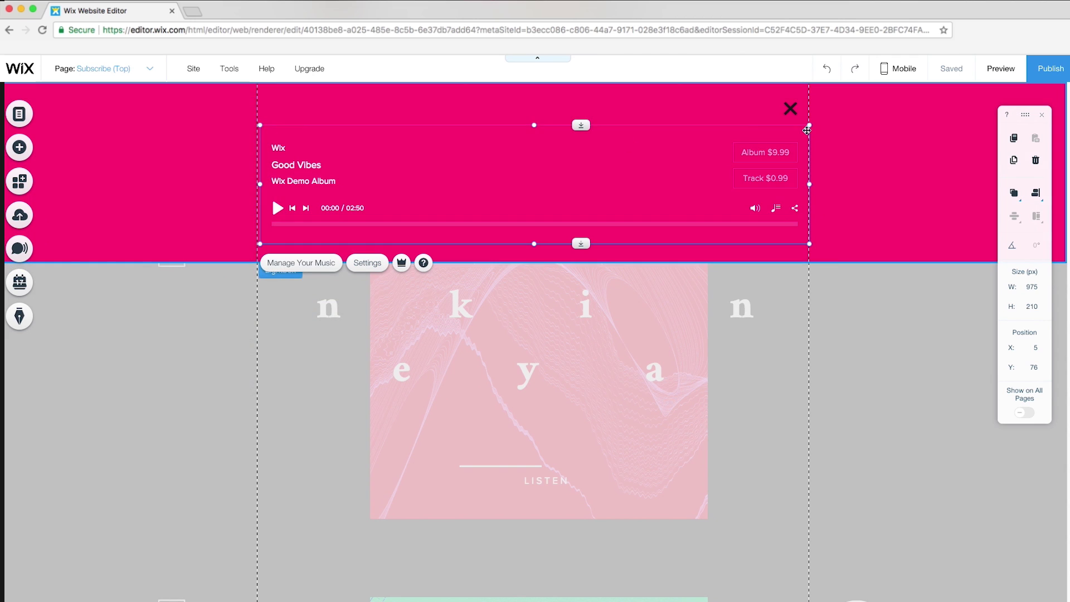
Change the lightbox overlay color to #1A1A1A at 80% opacity.
click(834, 280)
click(408, 102)
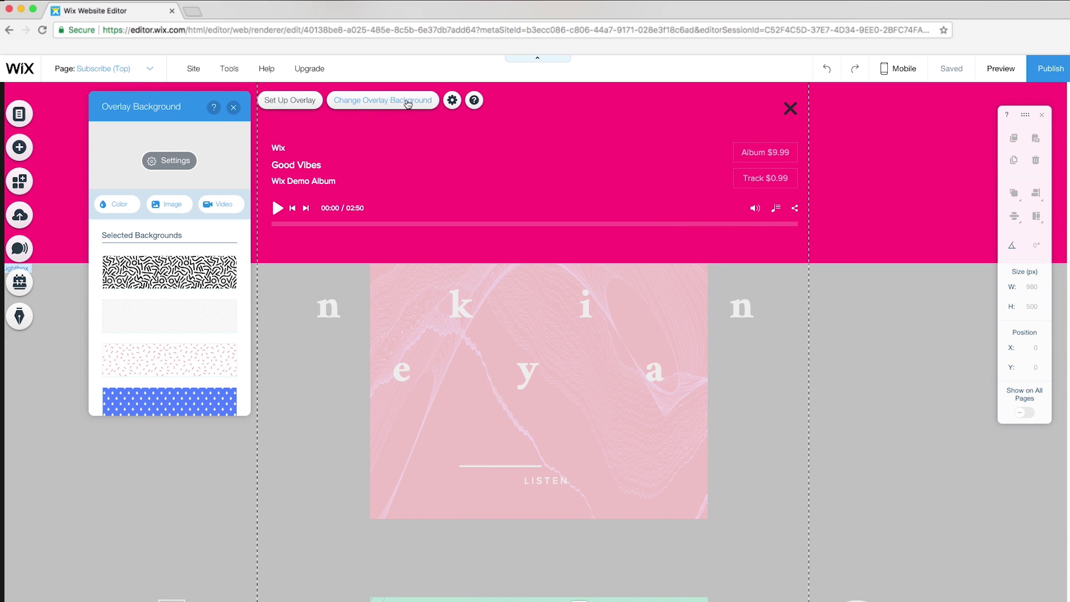
click(169, 161)
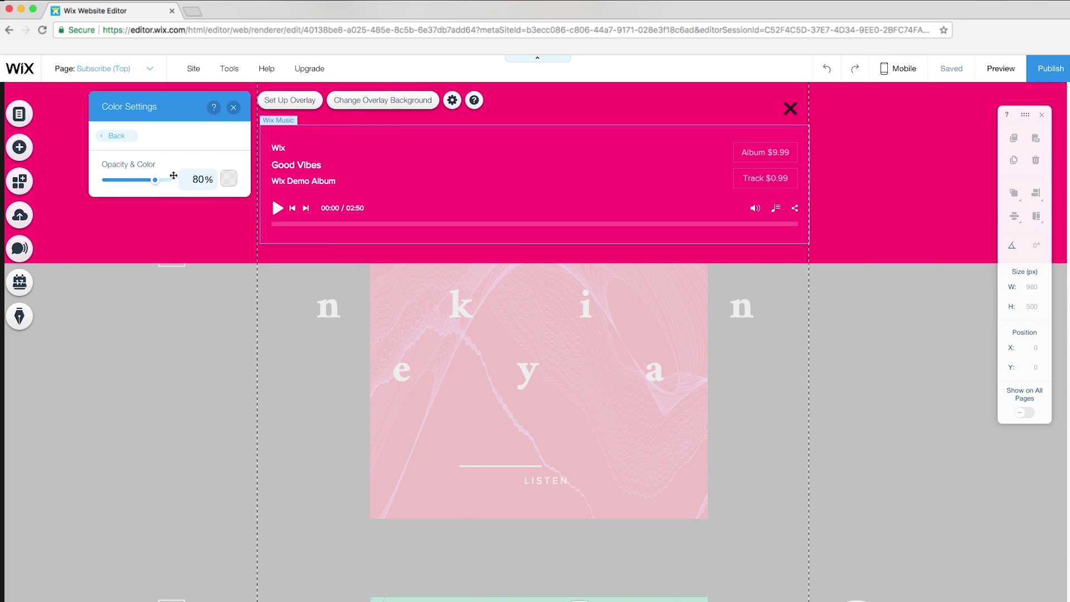
click(230, 180)
click(249, 295)
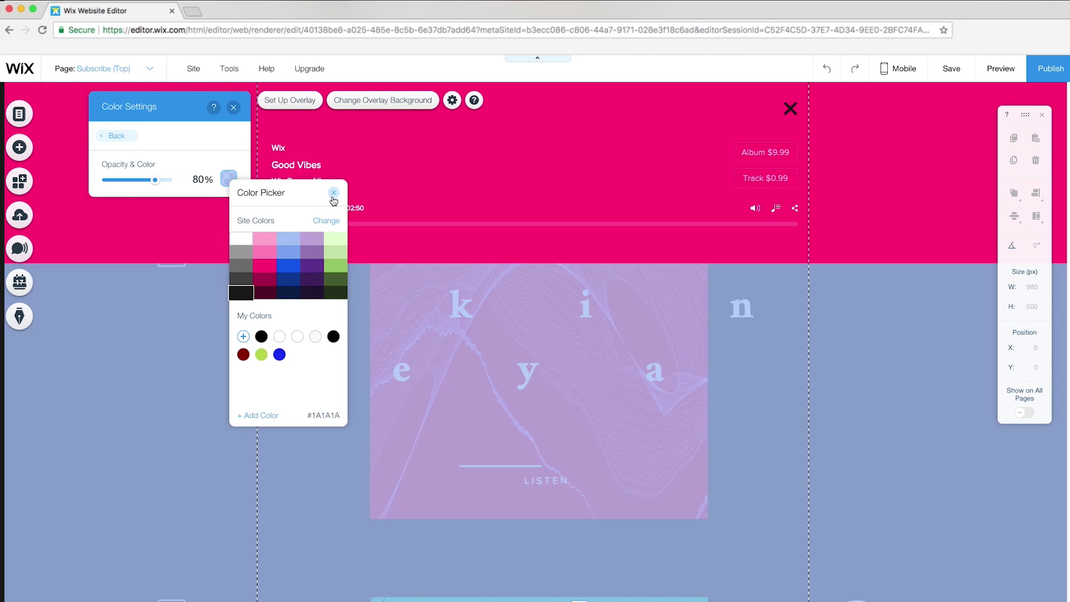
click(334, 193)
click(304, 103)
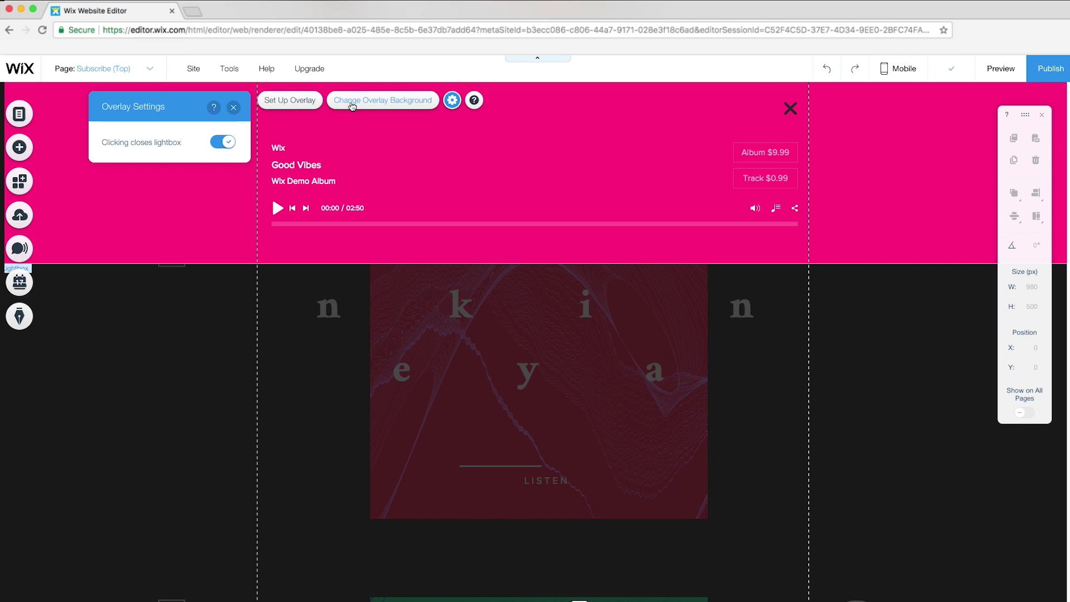
Name the lightbox 01 and turn off its automatic display on pages.
click(259, 253)
click(167, 306)
text(01)
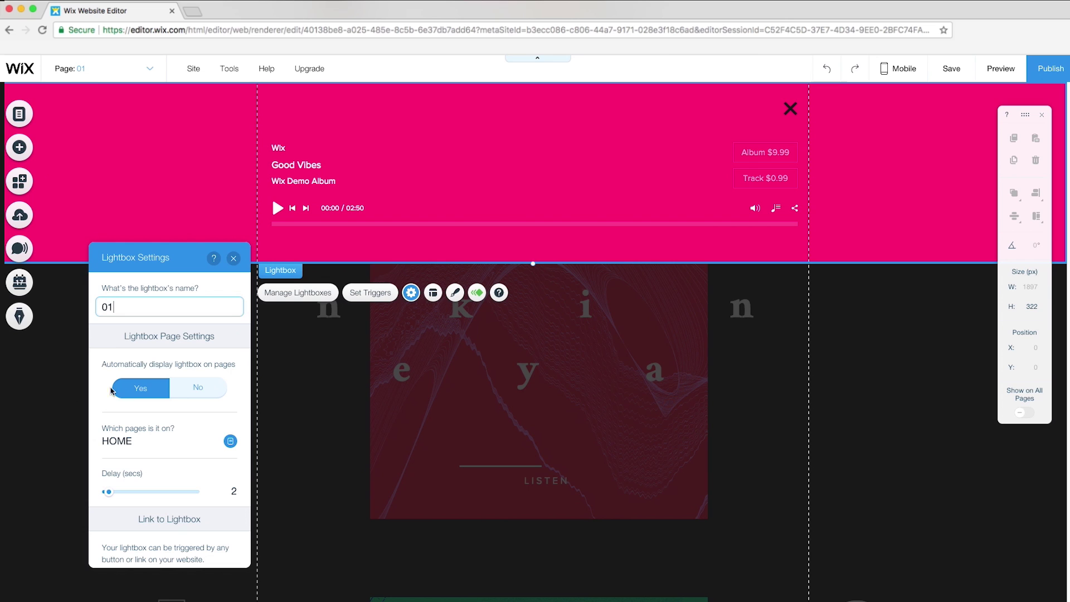
click(197, 387)
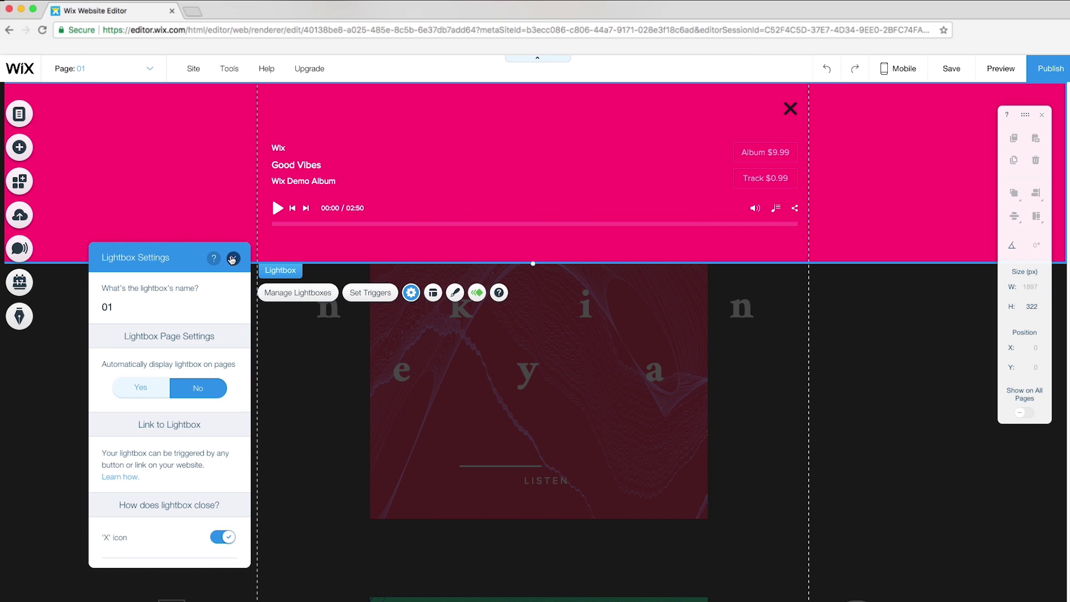
click(232, 259)
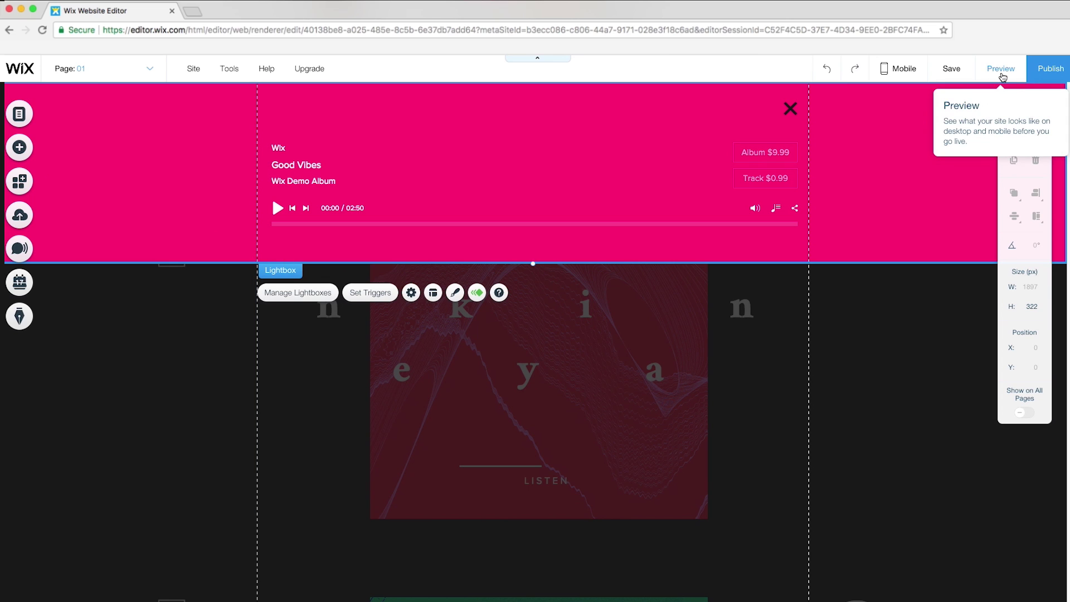
Save the site, play the track in the lightbox preview, close the lightbox and return to editing.
click(1003, 76)
click(951, 68)
click(277, 208)
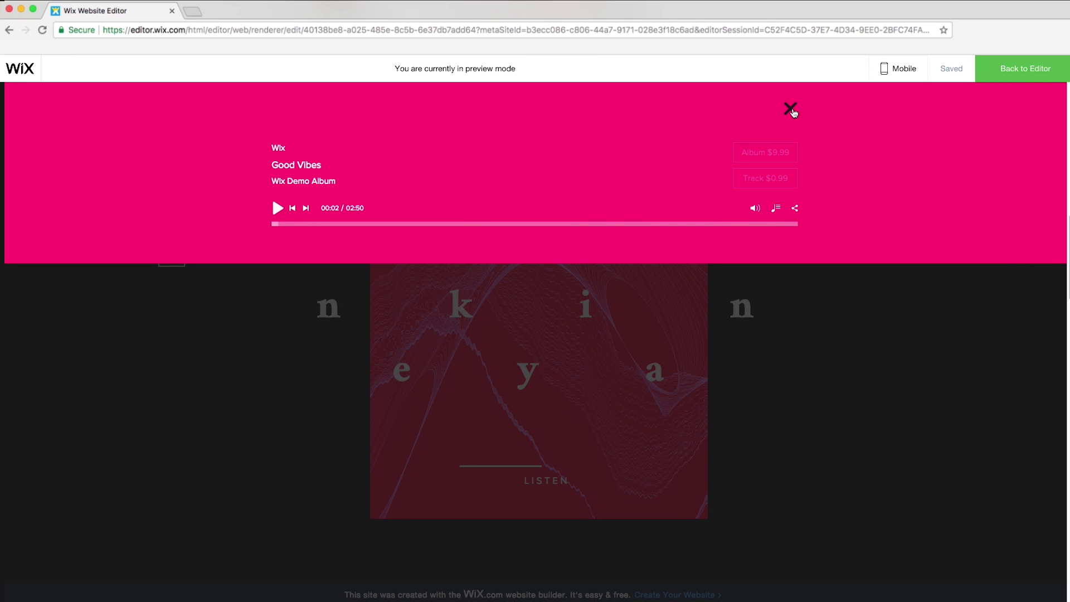
click(790, 108)
click(1024, 68)
Link the first album's LISTEN button to lightbox 01 and test the button in preview.
click(541, 483)
click(554, 449)
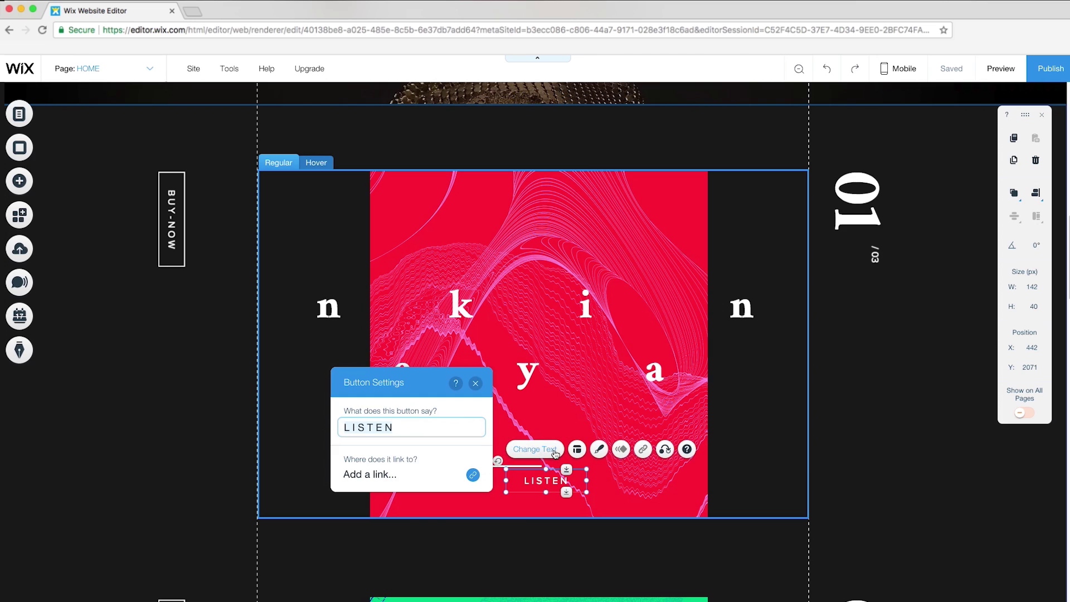
click(473, 475)
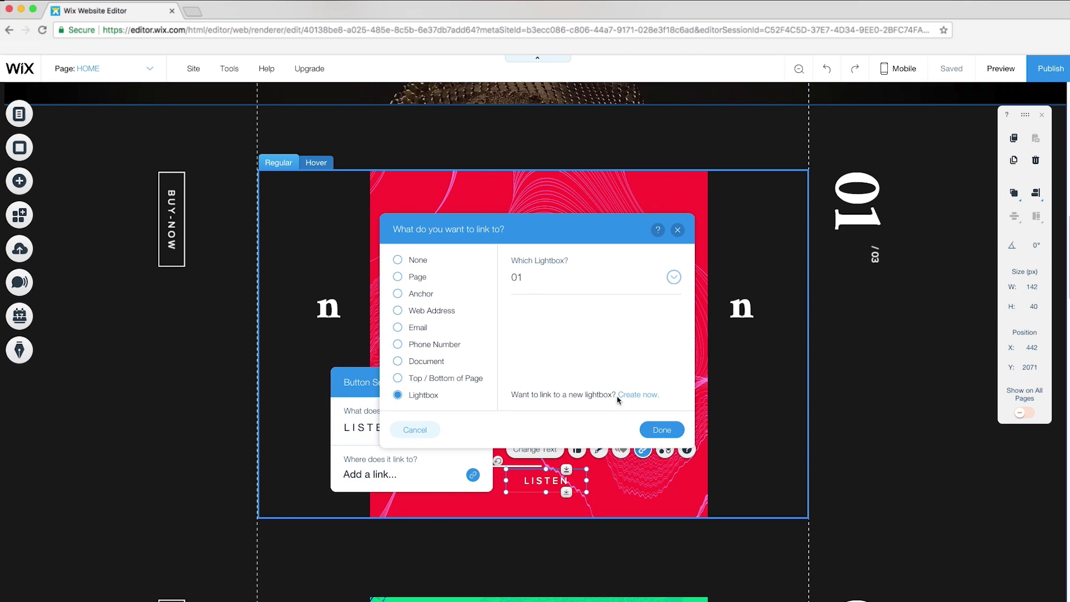
click(662, 429)
click(1001, 68)
click(552, 482)
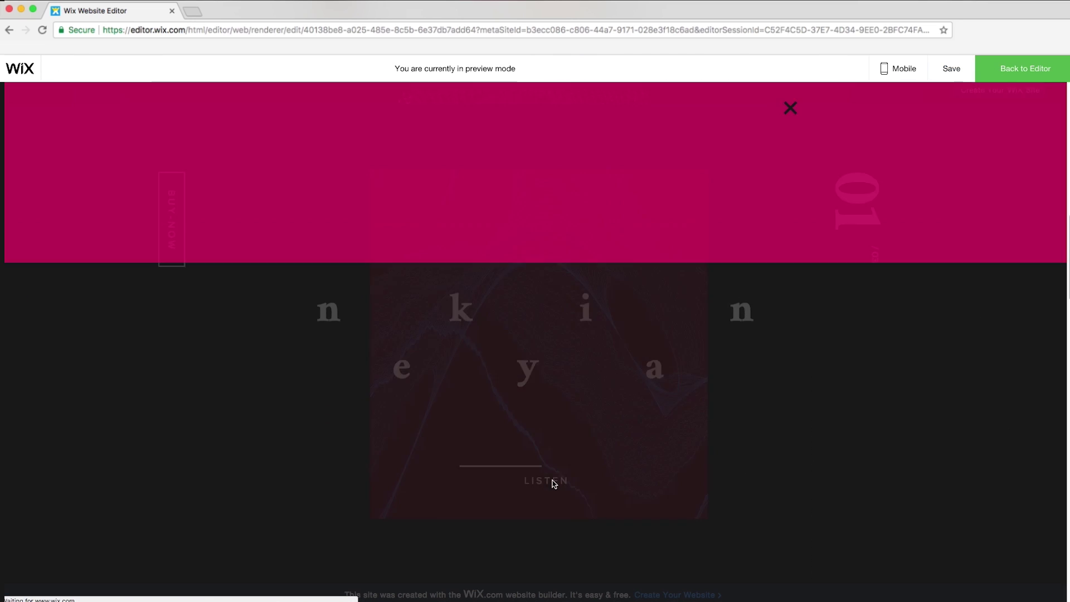
Close the preview, duplicate lightbox 01 as lightbox 02, and duplicate lightbox 02 to make a third lightbox.
click(791, 109)
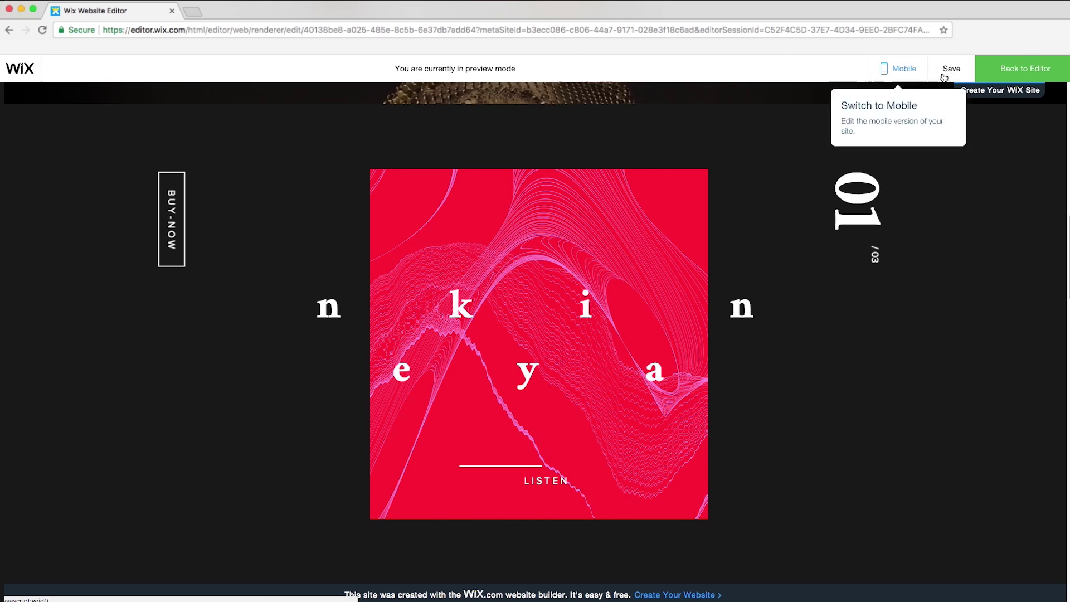
click(1025, 68)
click(154, 72)
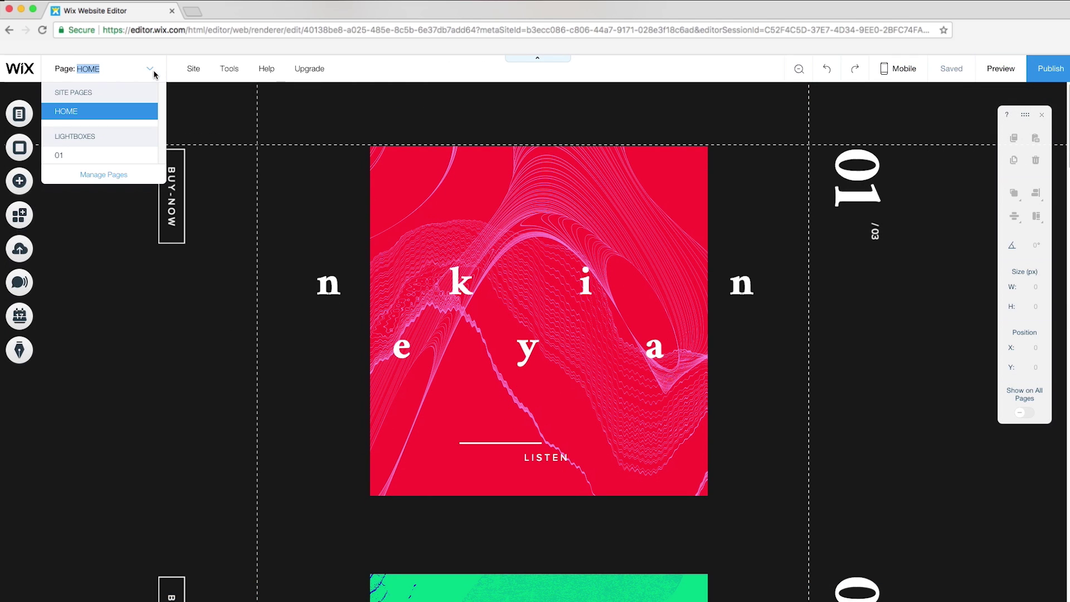
click(104, 175)
click(72, 142)
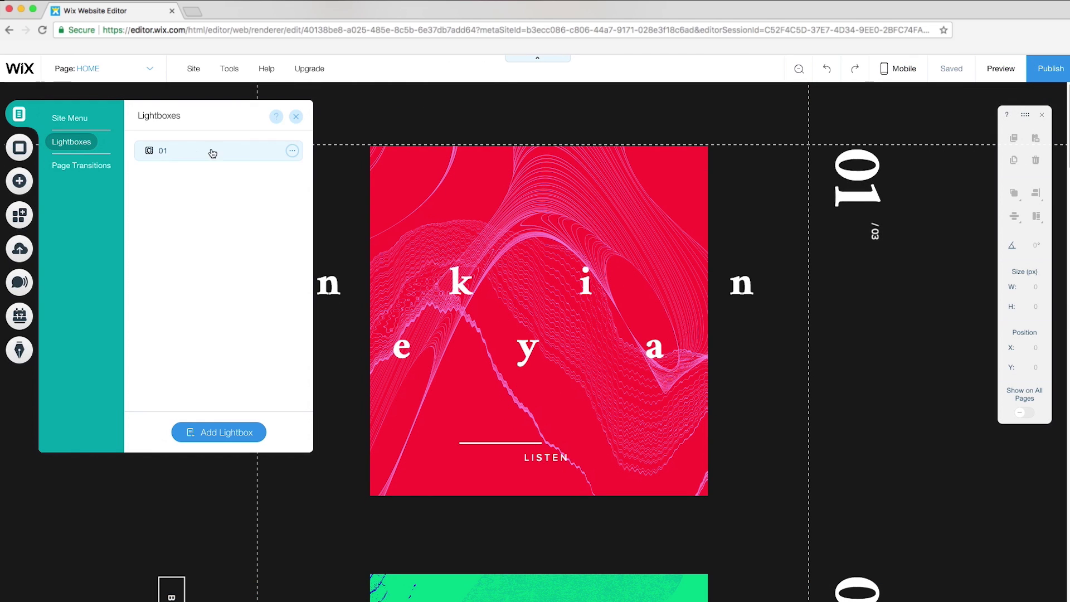
click(292, 152)
click(333, 192)
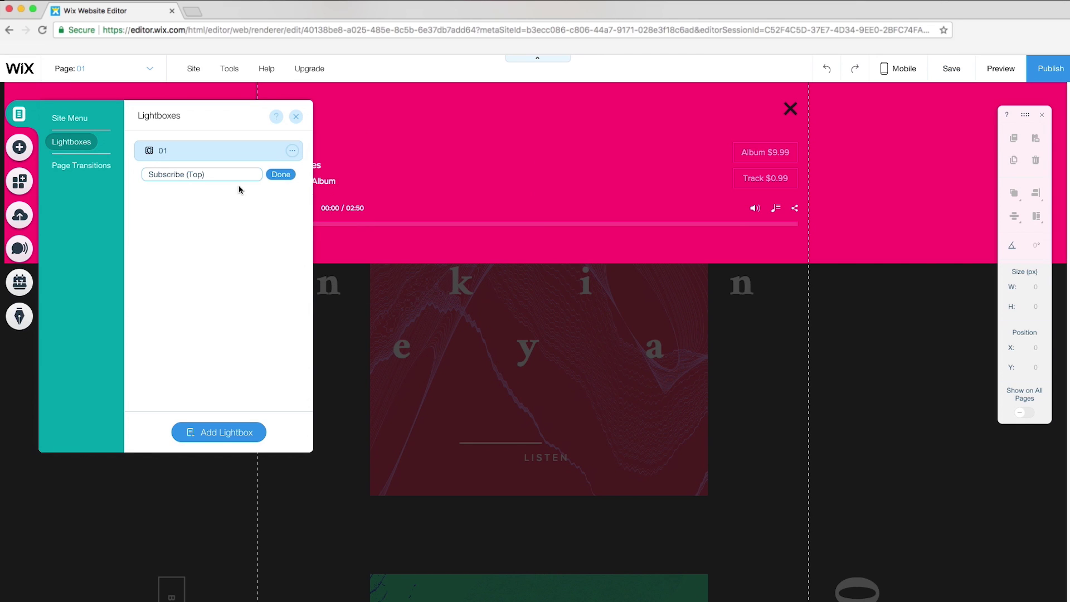
click(292, 174)
click(333, 215)
text(0)
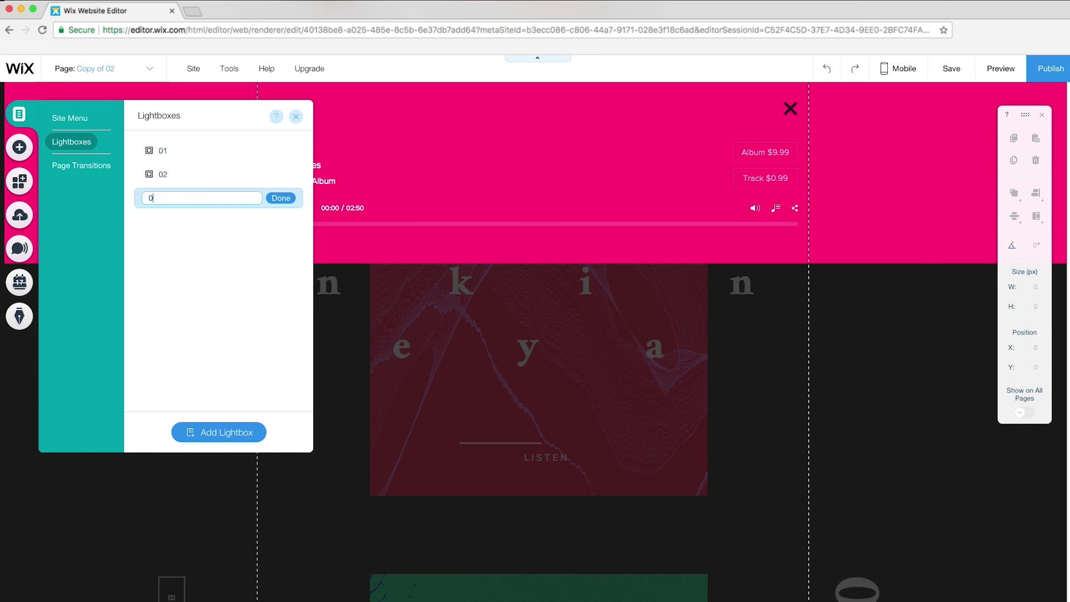
Change the background color of lightbox 02 to the green site color.
click(218, 174)
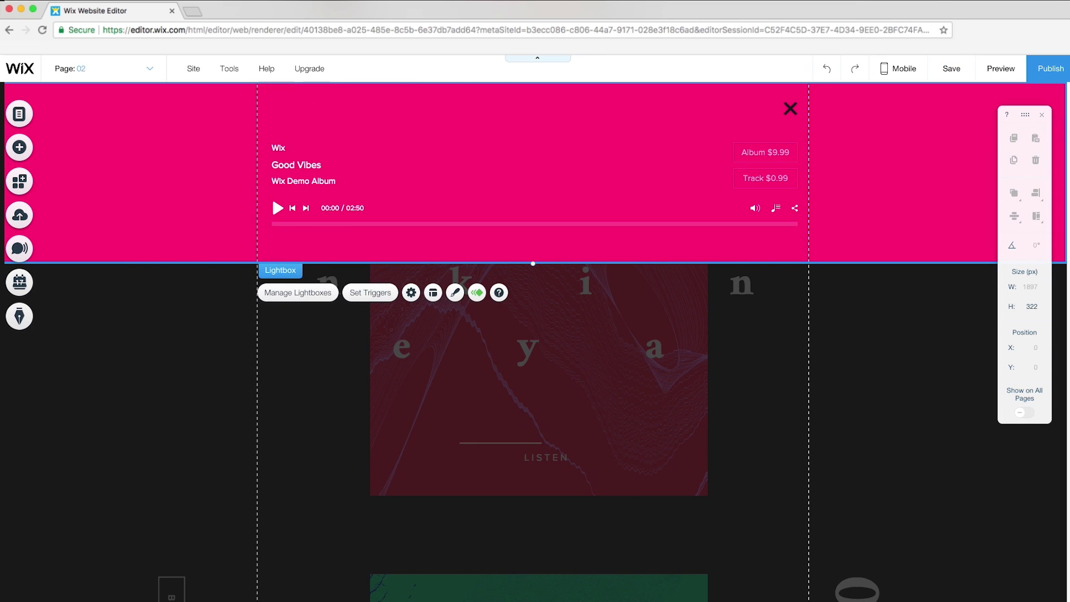
click(455, 292)
click(114, 366)
click(190, 418)
click(237, 444)
Set the Buttons & Hover color of the music player in lightbox 02 to #CAE5AF and exit the lightbox.
click(533, 184)
click(368, 262)
click(189, 177)
click(248, 226)
click(369, 290)
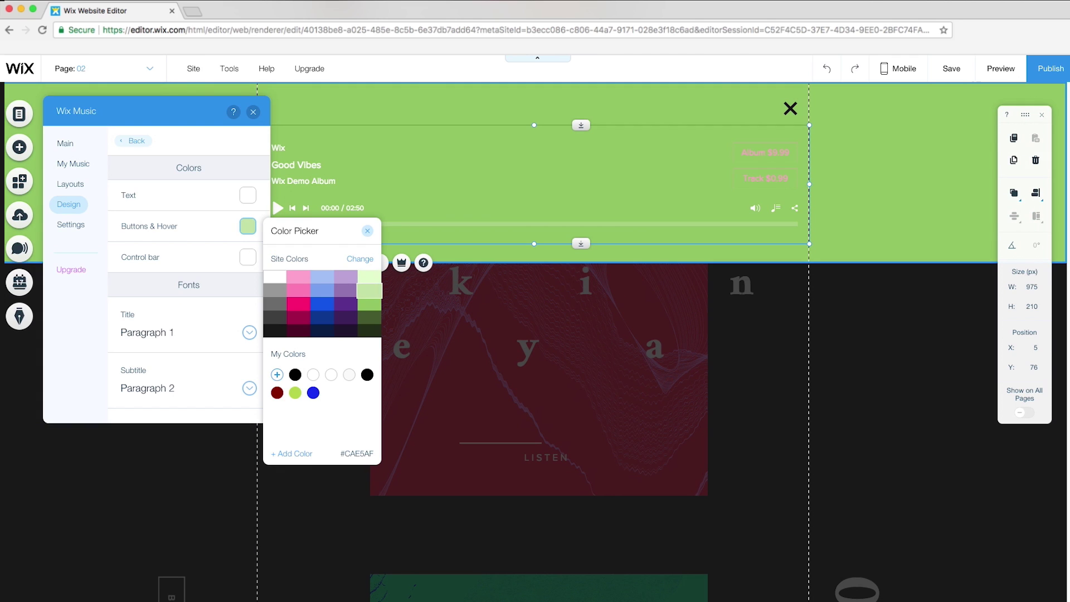
click(368, 229)
click(892, 390)
Link the second album's LISTEN button to lightbox 02.
scroll(535, 341, down, 8)
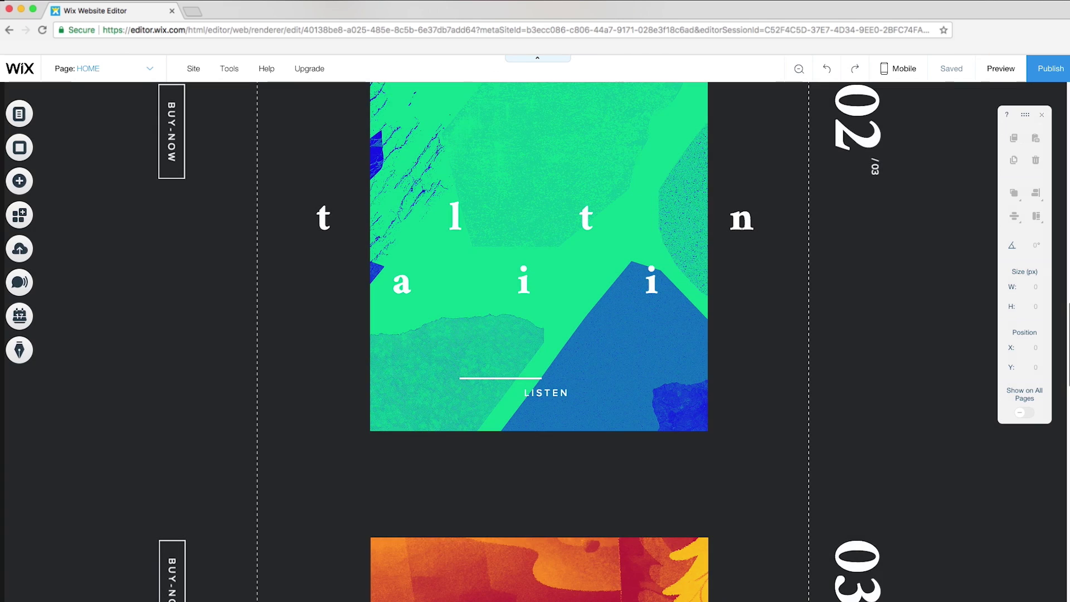
click(545, 392)
click(535, 361)
click(742, 490)
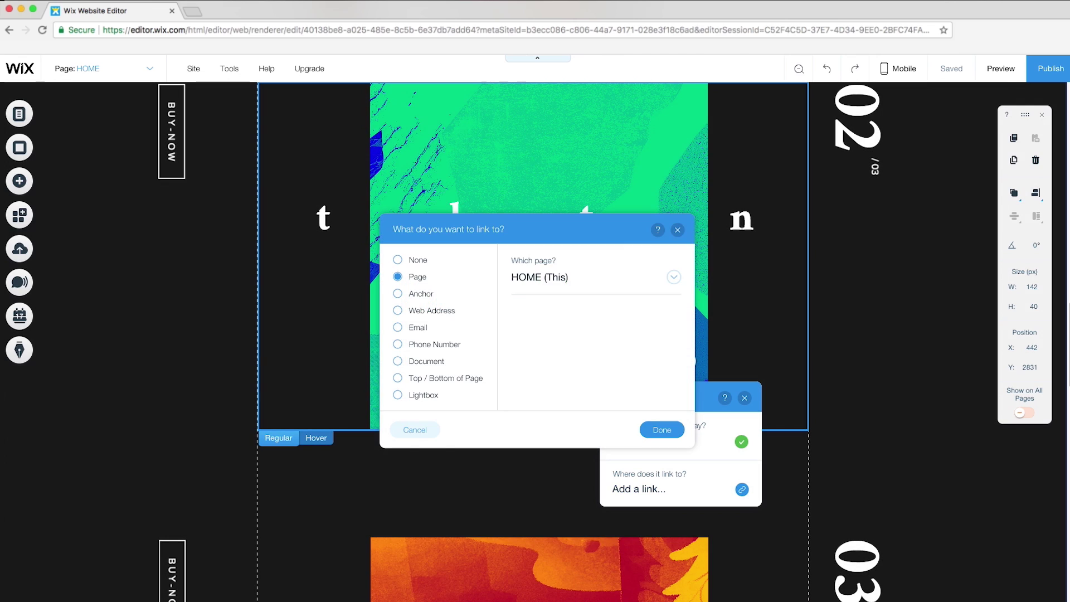
click(673, 277)
click(596, 297)
click(661, 430)
click(744, 398)
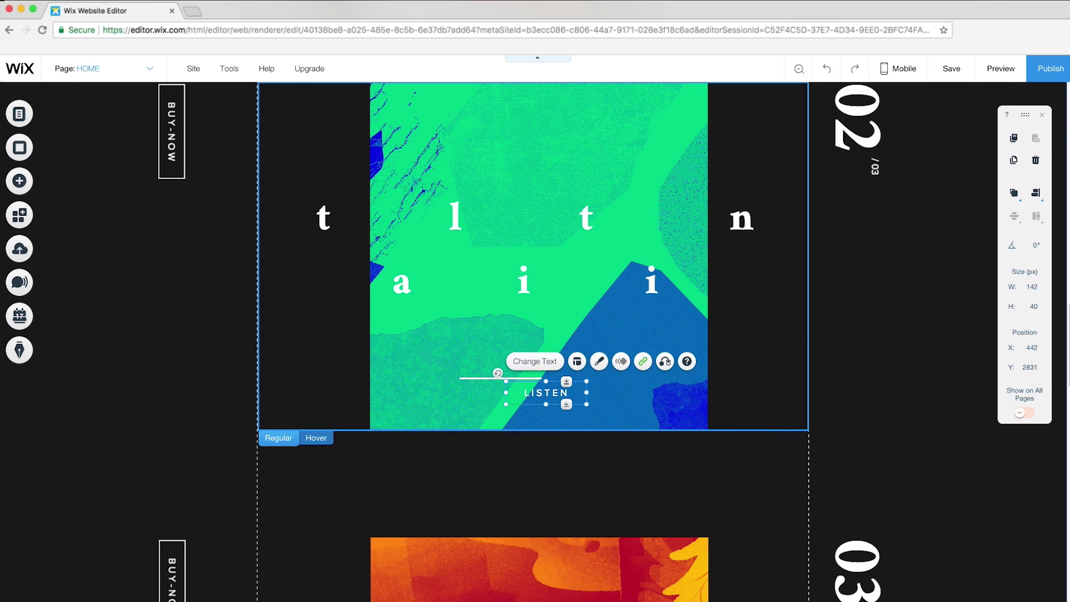
Test the second album's LISTEN button in preview and return to editing.
click(1001, 68)
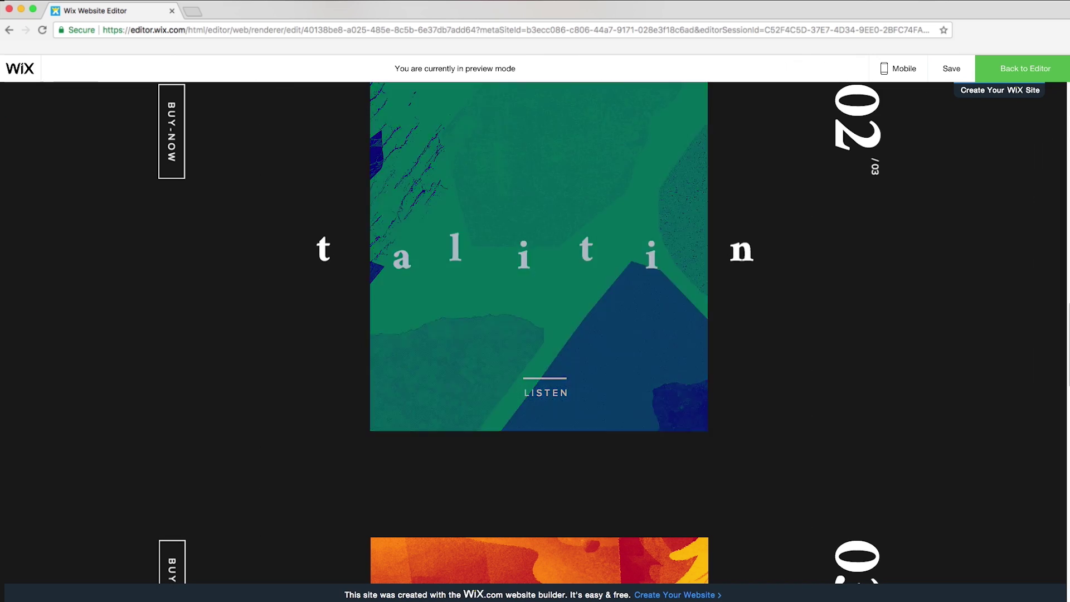
click(545, 392)
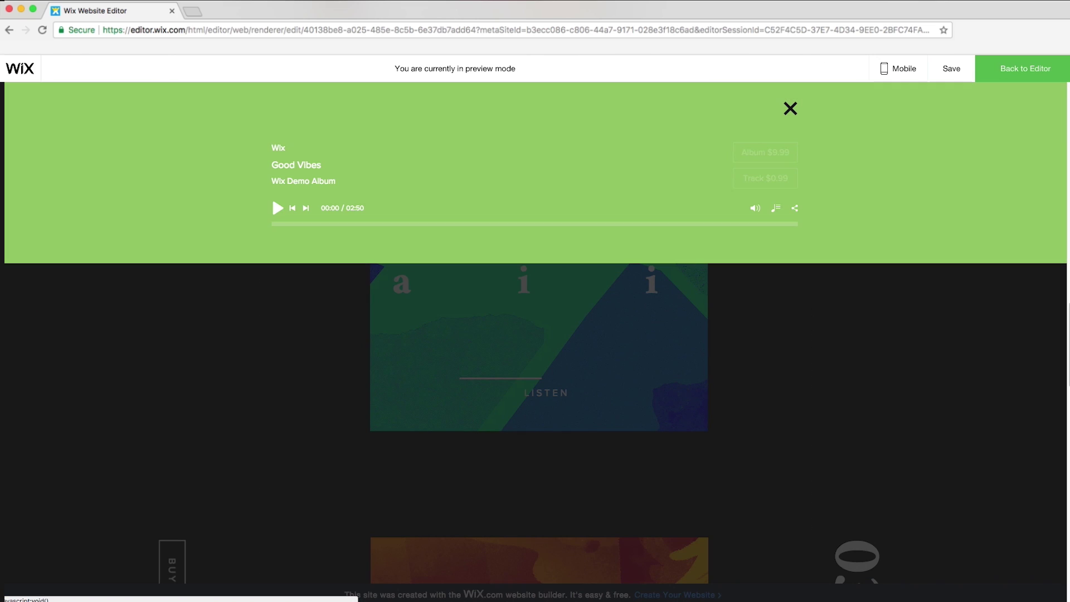
click(1025, 68)
Open the third lightbox for editing.
scroll(535, 334, down, 7)
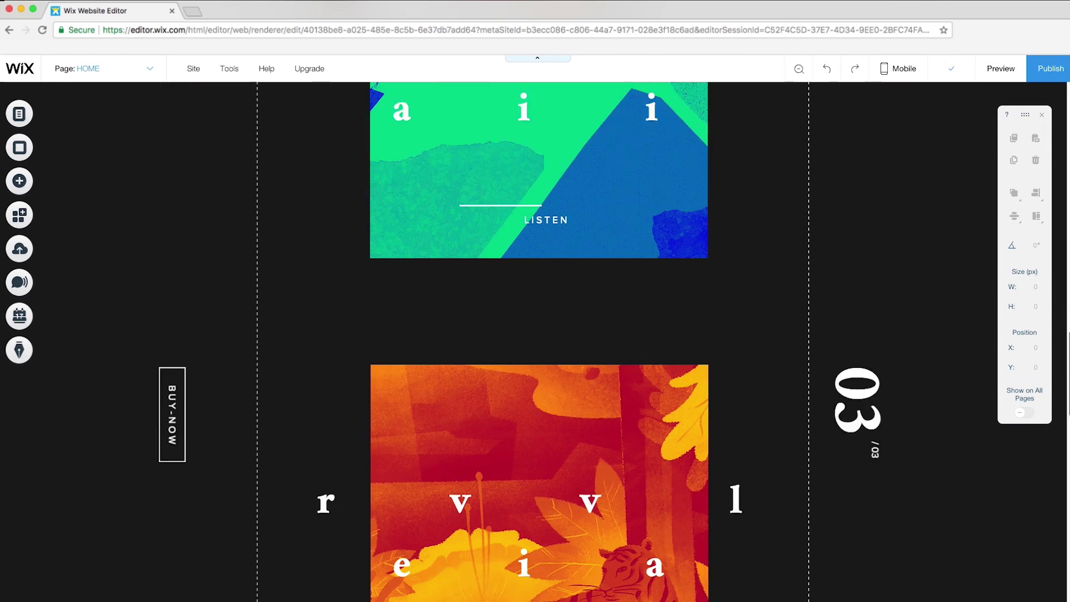
click(103, 68)
click(99, 189)
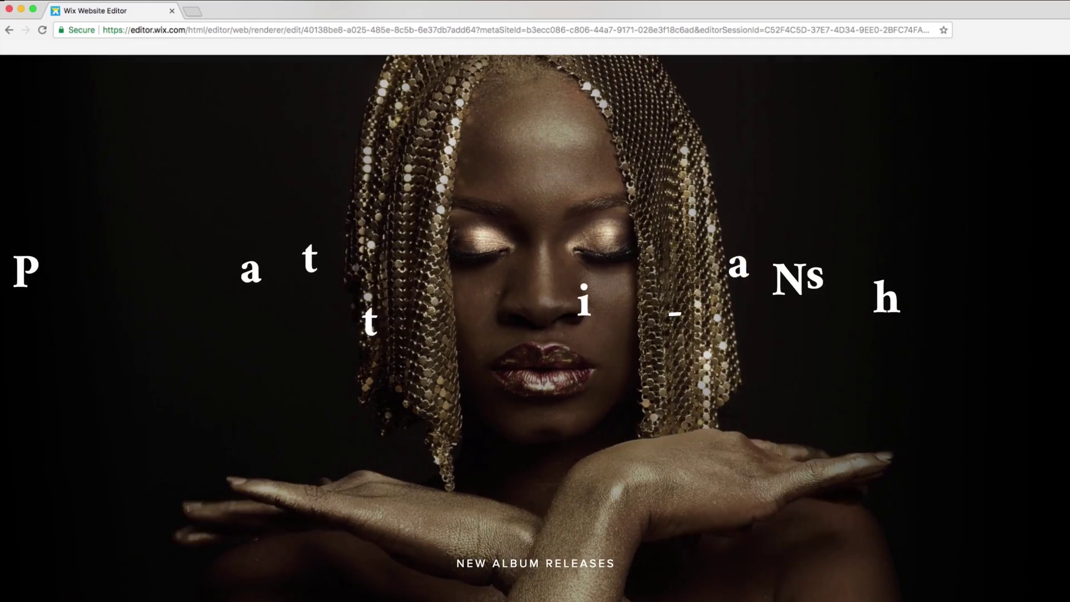
Review the previewed site from the header video through the albums and Info text to the video slideshow.
scroll(535, 329, down, 10)
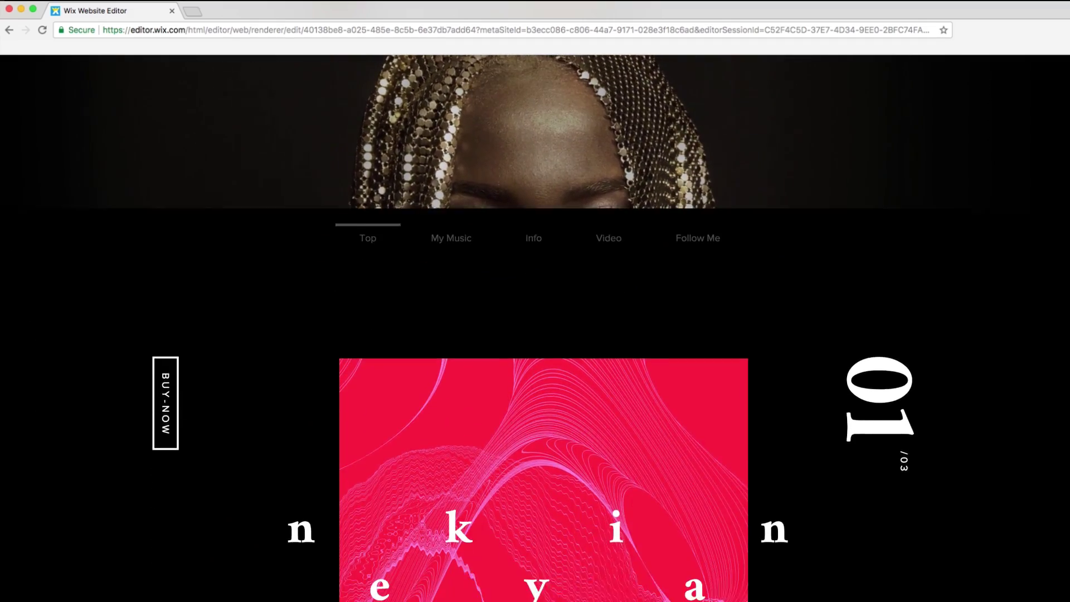
scroll(887, 292, down, 4)
scroll(959, 385, down, 14)
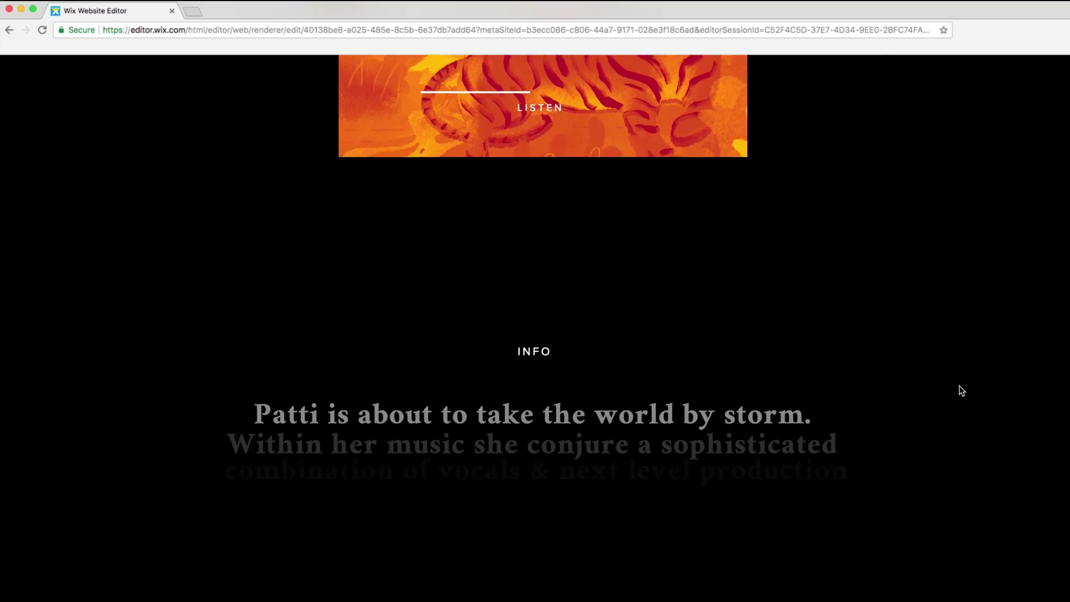
scroll(959, 385, down, 11)
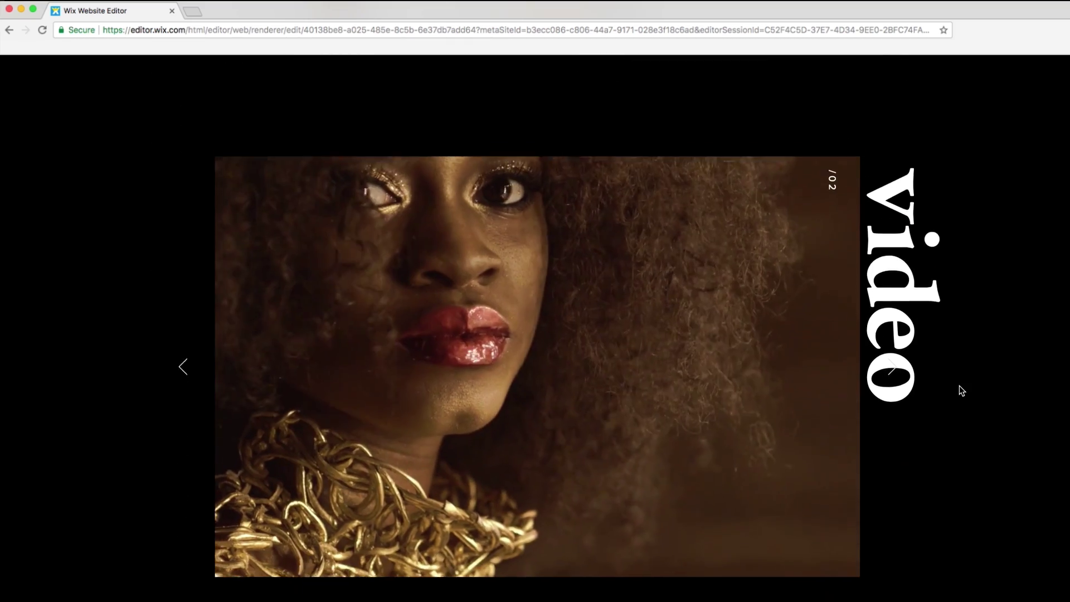